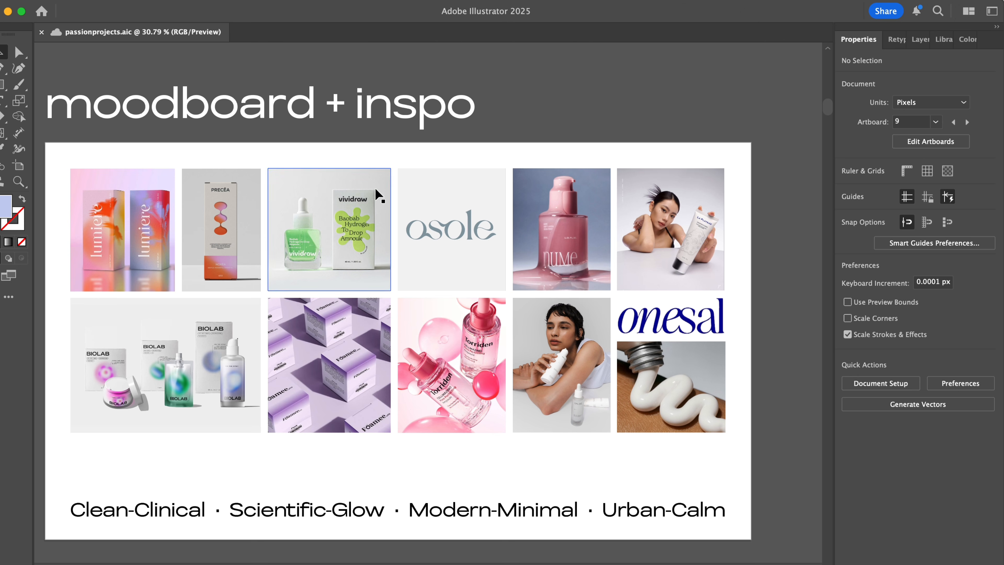
Step: Examine the moodboard's skincare packaging references, logos and the style keywords beneath them
scroll(252, 186, up, 2)
scroll(253, 187, up, 3)
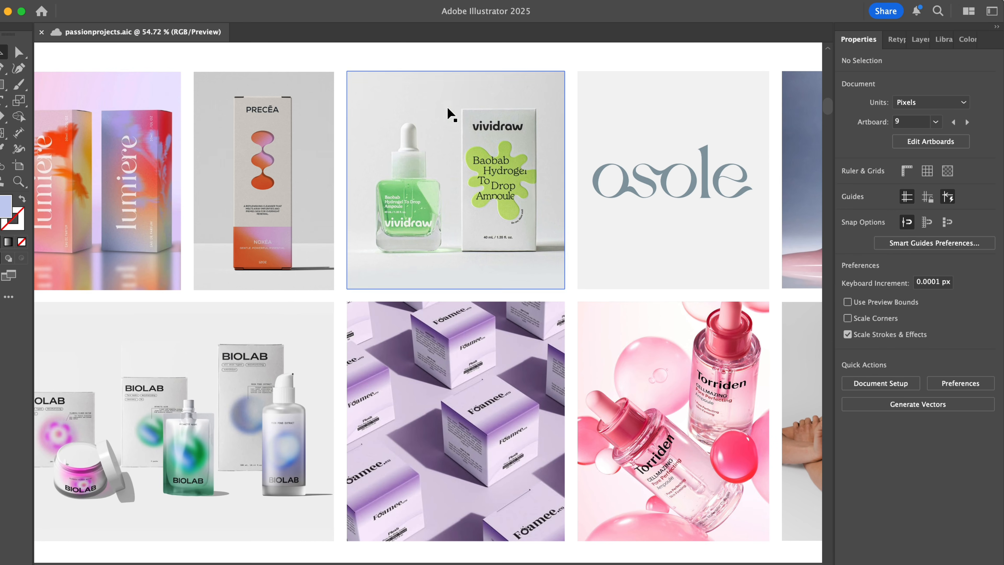
scroll(338, 173, left, 3)
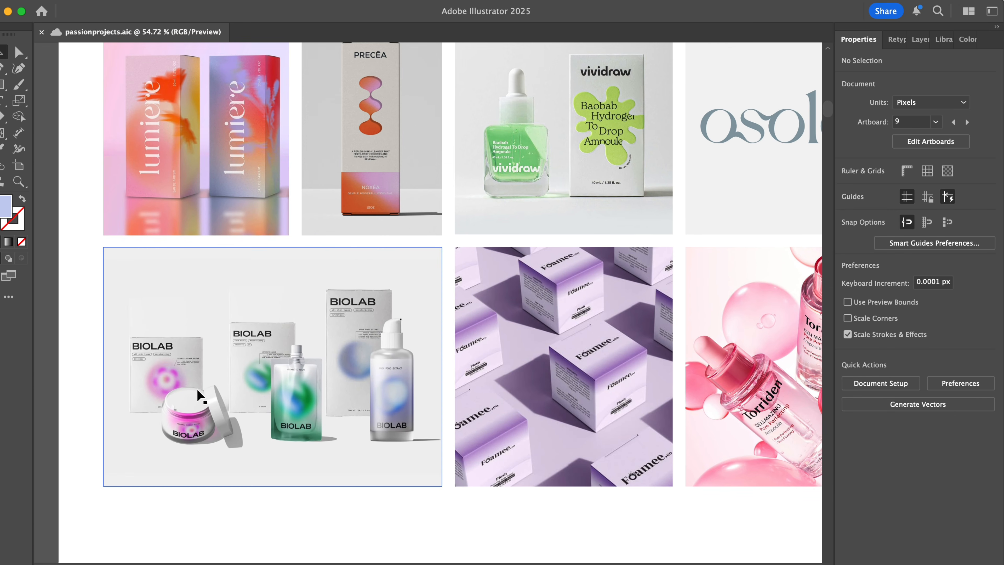
scroll(208, 394, down, 1)
scroll(209, 394, right, 4)
scroll(209, 396, down, 2)
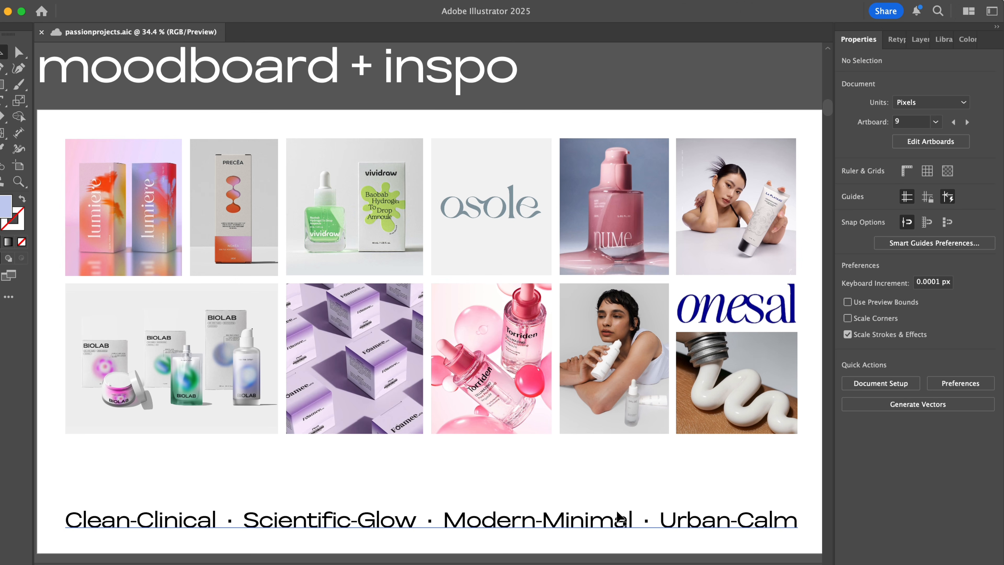
scroll(771, 328, right, 3)
scroll(771, 328, down, 1)
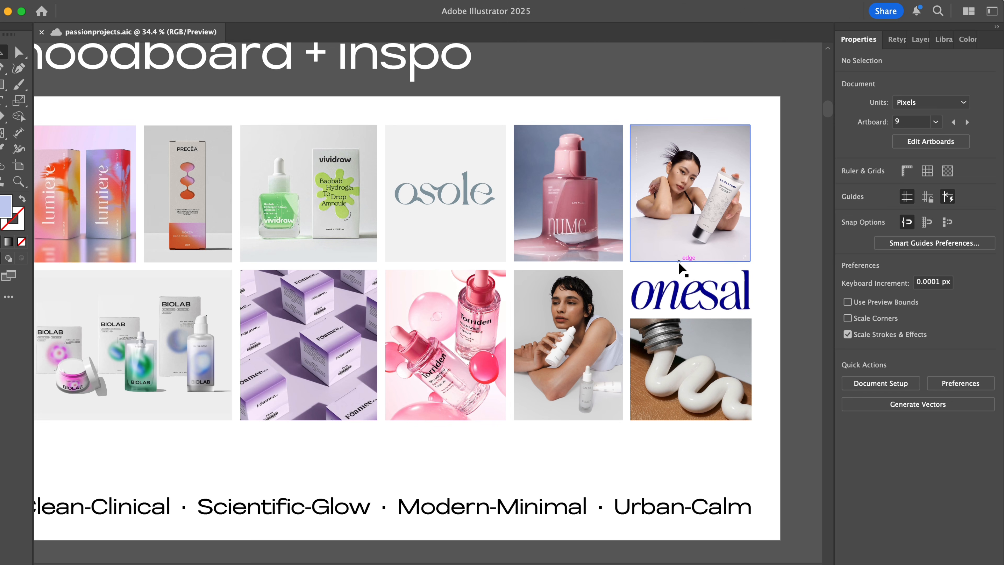
key(super+0)
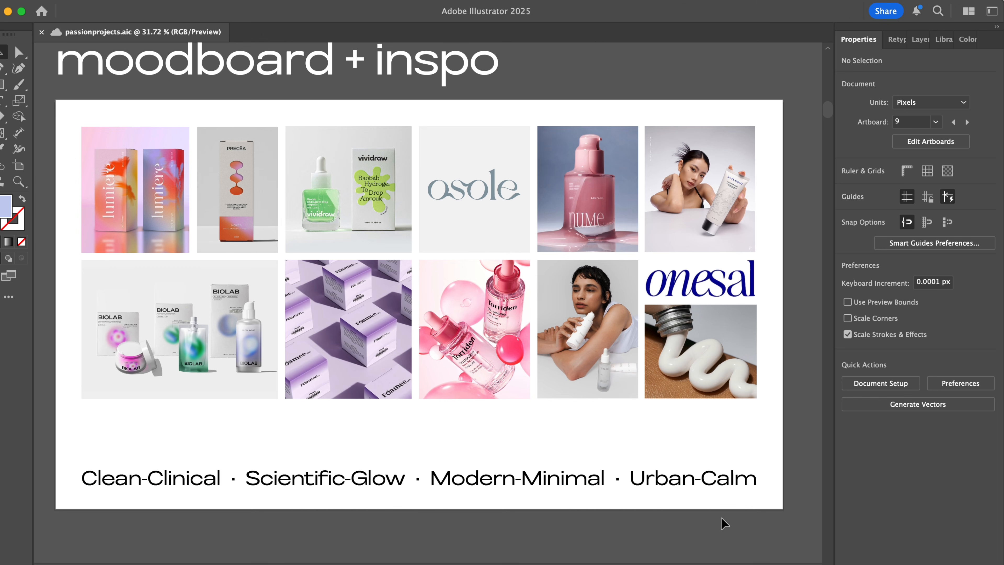
scroll(421, 450, up, 1)
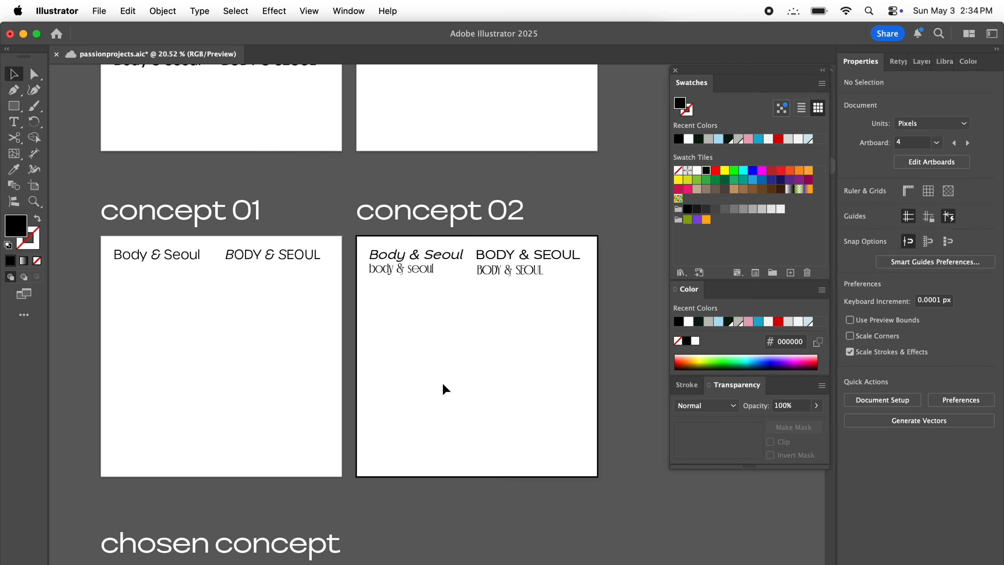
Step: Examine the letterforms and ampersands in the two Urbane wordmarks on the concept 01 artboard
scroll(444, 387, left, 3)
scroll(328, 287, up, 5)
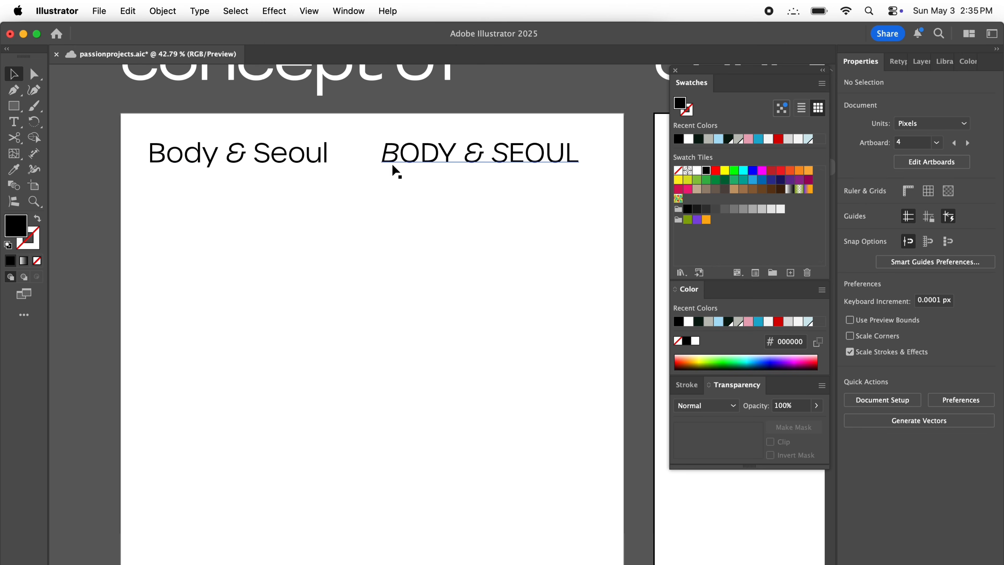
scroll(262, 217, up, 5)
scroll(264, 216, down, 2)
double_click(269, 227)
click(454, 230)
drag(470, 232, 325, 239)
scroll(325, 232, down, 2)
scroll(325, 232, right, 5)
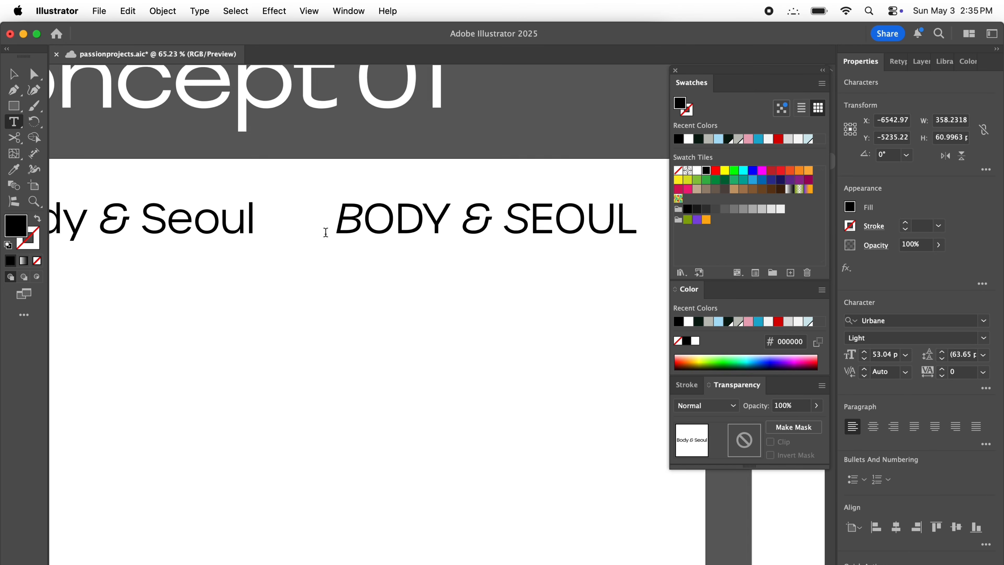
scroll(368, 228, up, 3)
drag(395, 227, 352, 227)
drag(141, 230, 99, 230)
drag(337, 232, 287, 233)
scroll(281, 239, down, 2)
scroll(282, 240, left, 8)
Step: Duplicate the mixed-case "Body & Seoul" wordmark below the original on concept 01, convert it to outlines and ungroup its letters
click(14, 74)
click(310, 207)
key(super+c)
key(super+v)
drag(344, 317, 249, 321)
key(super+shift+o)
key(super+shift+g)
click(523, 353)
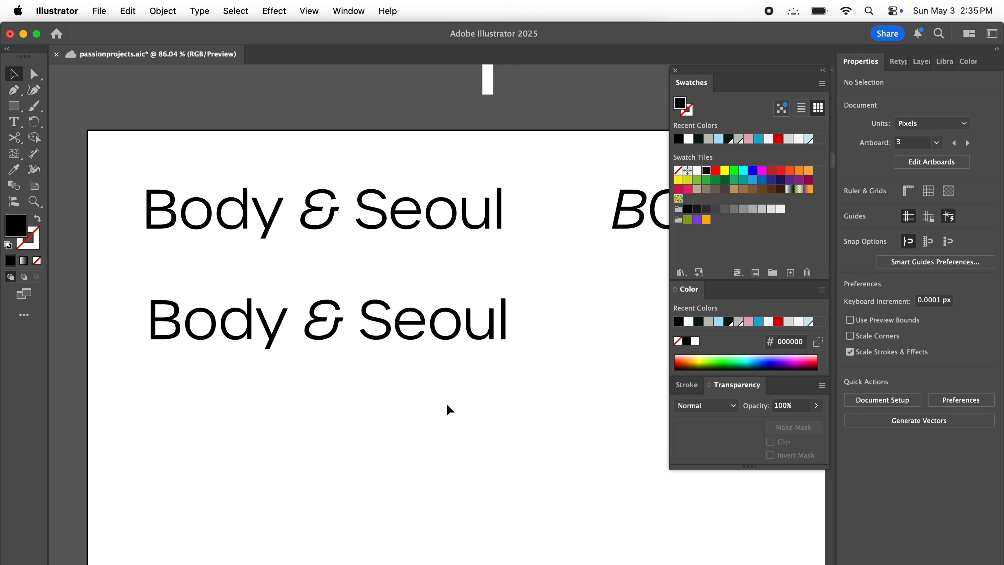
Step: Rotate the "e" in the outlined wordmark's "Seoul" by about 10° so its crossbar slants upward
scroll(419, 325, up, 8)
click(406, 317)
drag(461, 421, 477, 405)
click(466, 438)
scroll(466, 437, down, 10)
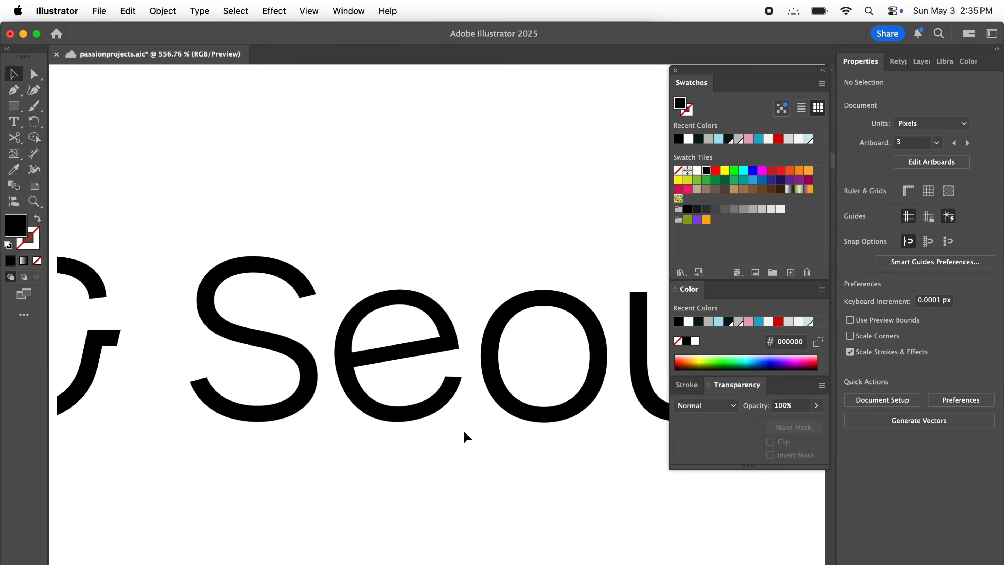
scroll(468, 287, up, 3)
click(571, 319)
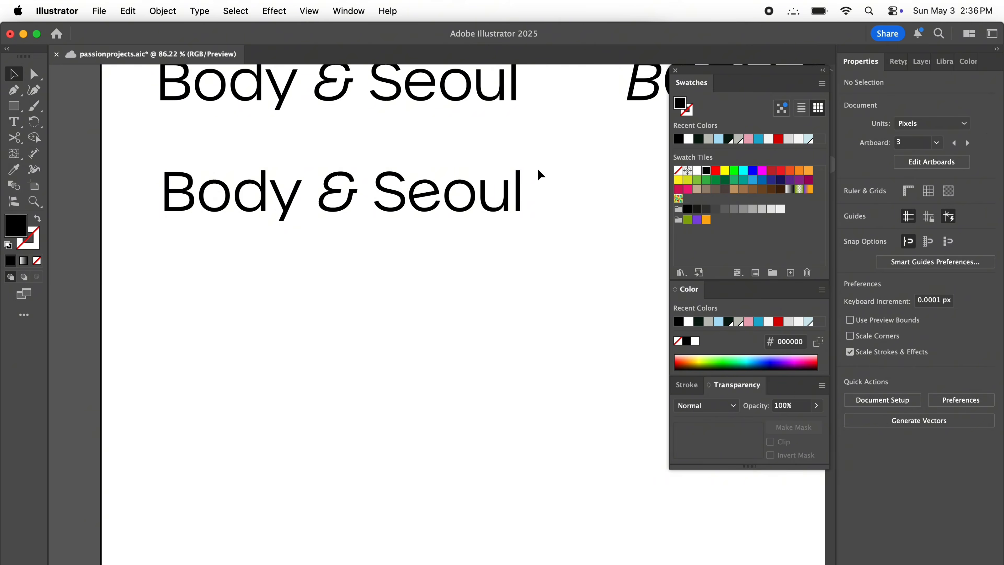
Step: Paste a copy of the outlined wordmark below and stack "& Seoul" tightly beneath "Body"
key(super+v)
click(328, 420)
scroll(283, 384, up, 3)
scroll(285, 384, down, 2)
drag(368, 242, 584, 293)
drag(580, 291, 369, 349)
scroll(310, 404, up, 3)
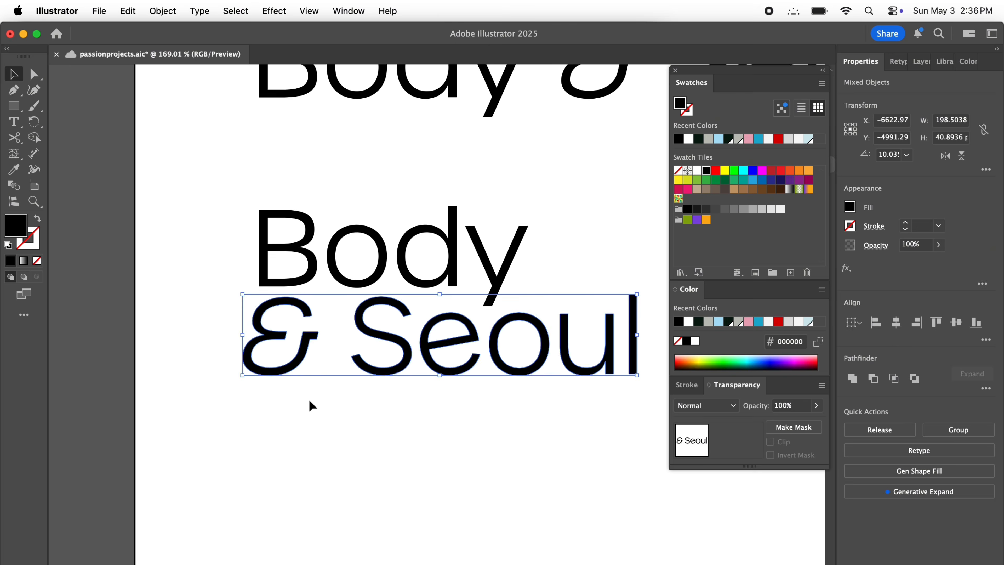
click(310, 404)
scroll(309, 404, down, 5)
scroll(198, 321, up, 5)
mouse_move(215, 319)
mouse_down()
mouse_move(228, 316)
mouse_move(219, 320)
mouse_up()
click(228, 480)
Step: Duplicate the stacked "Body / & Seoul" lockup and place the copy directly beneath the original
scroll(228, 479, down, 5)
drag(412, 227, 155, 370)
key(super+c)
key(super+v)
scroll(363, 237, right, 3)
drag(346, 318, 469, 288)
scroll(470, 288, down, 3)
drag(510, 232, 219, 372)
click(254, 409)
Step: Swap the fill and stroke of the lower lockup's ampersand to make it a black outline, and adjust its stroke weight
scroll(254, 409, up, 3)
click(242, 373)
click(37, 218)
click(222, 372)
scroll(221, 372, up, 5)
click(260, 375)
click(908, 222)
click(404, 448)
scroll(396, 458, down, 5)
scroll(395, 458, down, 2)
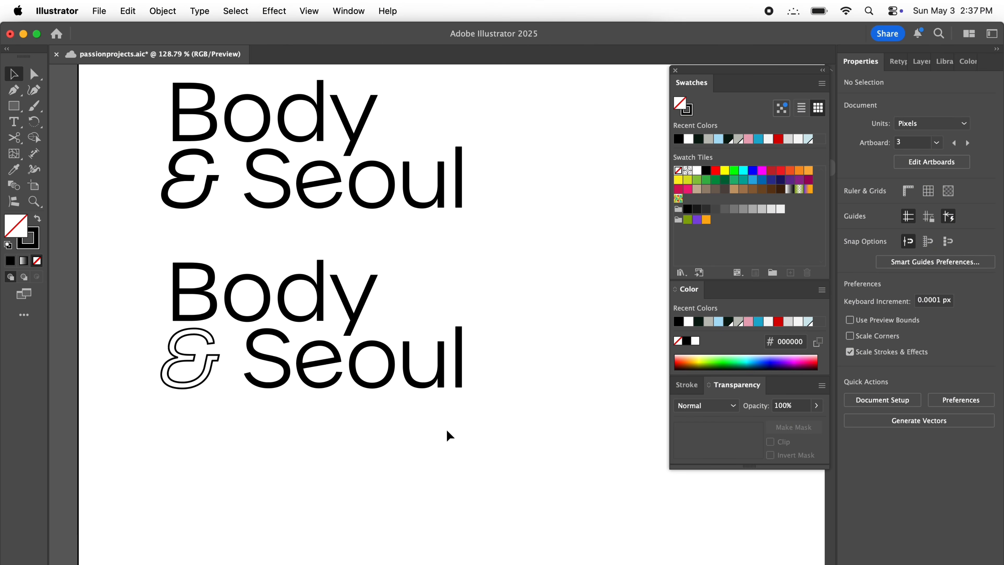
scroll(446, 431, right, 3)
scroll(447, 431, down, 4)
drag(336, 209, 116, 311)
key(super+c)
key(super+v)
key(Delete)
Step: Assemble a second stacked lockup in a column beside the first from copied letters, with "Body &" above "Seoul"
drag(293, 87, 97, 164)
key(super+c)
key(super+v)
drag(441, 327, 508, 248)
click(464, 134)
key(super+c)
key(super+v)
scroll(462, 133, right, 1)
scroll(463, 134, right, 3)
scroll(442, 178, up, 3)
drag(357, 412, 420, 360)
Step: Fine-tune the left alignment of "Seoul" beneath "Body" in the new lockup
scroll(224, 327, up, 5)
mouse_move(202, 285)
mouse_down()
mouse_move(214, 287)
mouse_move(204, 287)
mouse_up()
scroll(204, 287, down, 5)
scroll(204, 287, down, 2)
click(258, 490)
Step: Duplicate the "Body & / Seoul" lockup and place the copy directly below it
scroll(474, 316, down, 3)
drag(510, 189, 288, 362)
drag(448, 241, 449, 358)
scroll(449, 358, left, 3)
scroll(449, 357, down, 1)
click(94, 375)
Step: Give the new copy's ampersand the unfilled black outline sampled from the outlined ampersand in the first column
click(589, 304)
click(14, 169)
click(145, 337)
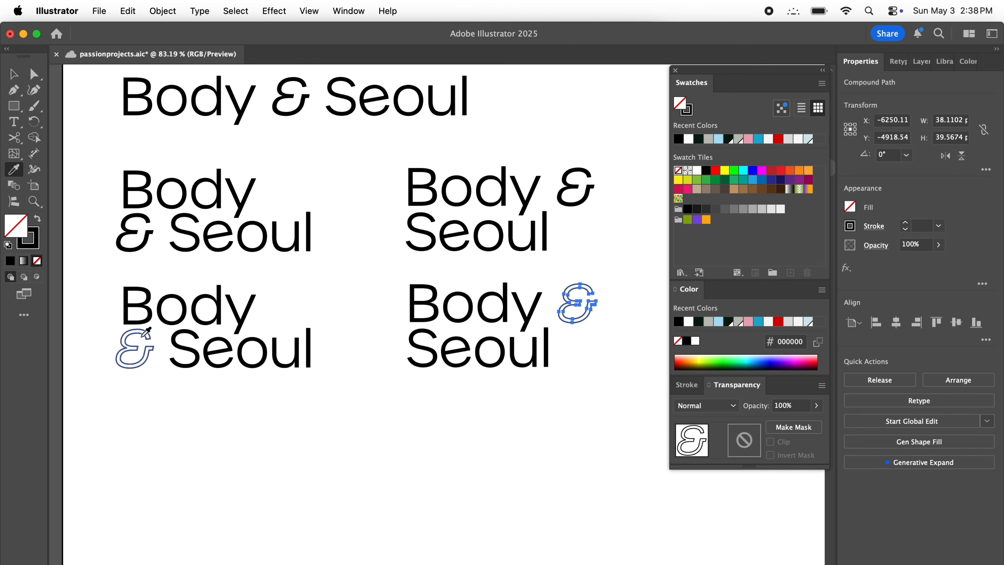
key(v)
click(457, 330)
Step: Move the outlined ampersand in the "Body & / Seoul" lockup close to the "y" of "Body"
scroll(457, 329, right, 3)
scroll(458, 330, up, 4)
scroll(457, 330, down, 1)
scroll(394, 268, up, 2)
scroll(432, 329, up, 3)
drag(433, 329, 389, 304)
click(394, 462)
Step: Replace the widely spaced solid "Body & / Seoul" lockup with a copy of the tightened one below it
scroll(357, 247, down, 3)
drag(481, 156, 174, 312)
key(Delete)
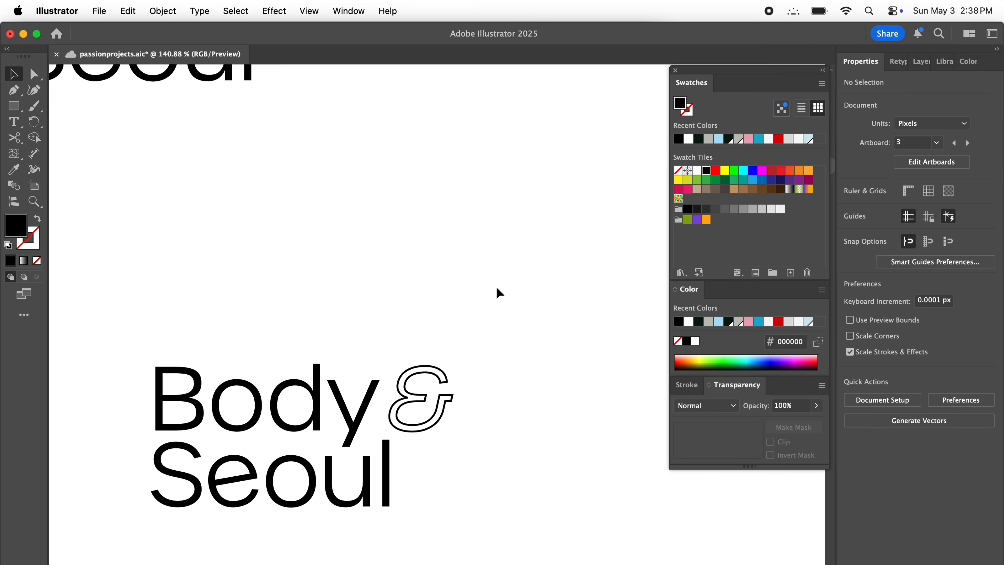
drag(474, 345, 164, 509)
key(super+c)
key(super+v)
drag(516, 289, 433, 239)
Step: Swap the fill and stroke of the upper copy's ampersand to make it solid black
click(455, 253)
click(38, 220)
scroll(464, 191, down, 3)
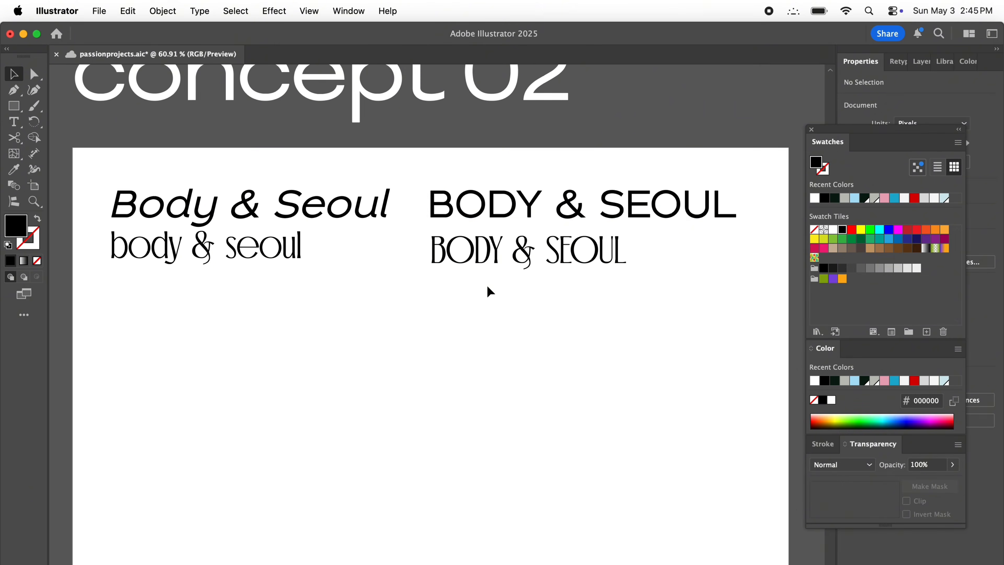
Step: Move the floating Swatches panel group clear of the Properties panel and browse the Ezra wordmark's font styles, keeping Italic
scroll(489, 289, down, 2)
scroll(435, 198, left, 8)
scroll(601, 223, right, 5)
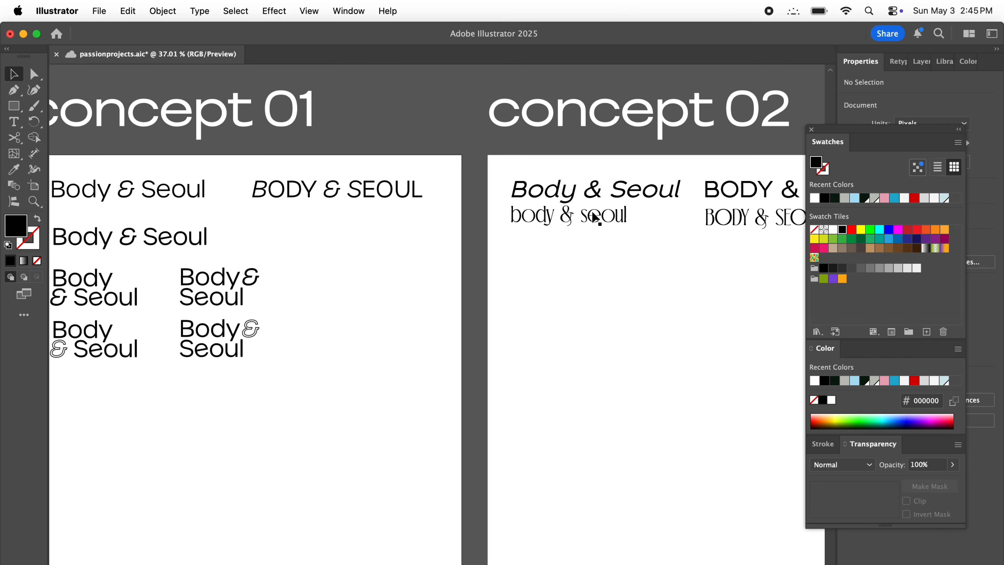
click(510, 170)
drag(885, 129, 754, 50)
click(984, 338)
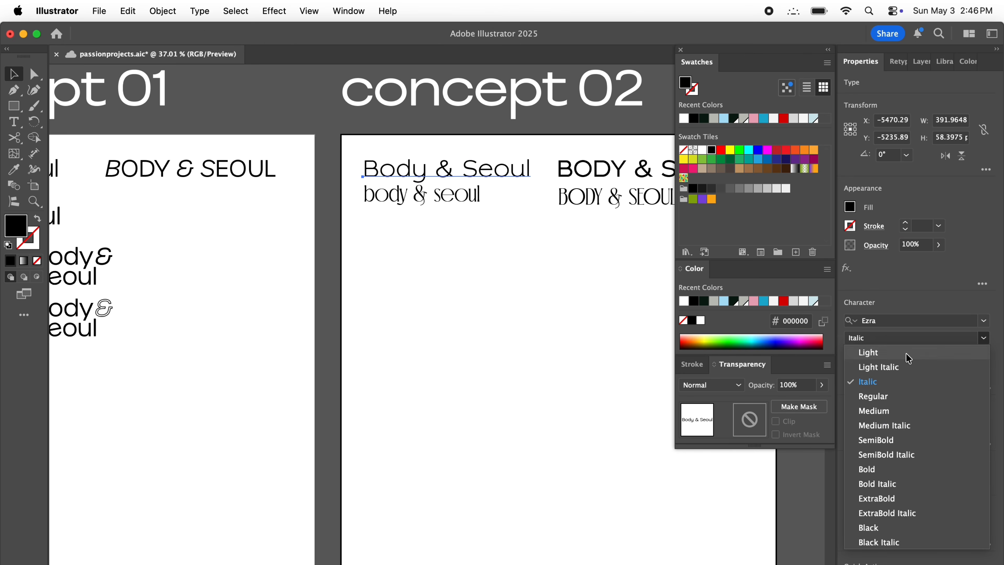
click(905, 382)
Step: Move the lowercase Arome wordmark down on concept 02 and place two copies of the Ezra wordmark between it and the original
scroll(395, 221, right, 5)
drag(357, 210, 355, 256)
key(super+v)
drag(429, 323, 337, 215)
key(super+v)
drag(399, 323, 306, 240)
drag(308, 269, 307, 305)
drag(306, 237, 304, 255)
drag(307, 215, 307, 217)
Step: Align the left edges of the wordmarks in concept 02's first column
drag(428, 328, 316, 178)
click(877, 526)
click(336, 185)
Step: Set the second Ezra wordmark to the Light style and the third to Light Italic
click(415, 219)
click(984, 339)
click(868, 352)
click(396, 256)
click(984, 338)
click(882, 368)
click(457, 295)
Step: Check the lowercase Arome wordmark's available font styles and move it beneath the uppercase Arome wordmark in the second column
scroll(457, 294, up, 5)
click(302, 361)
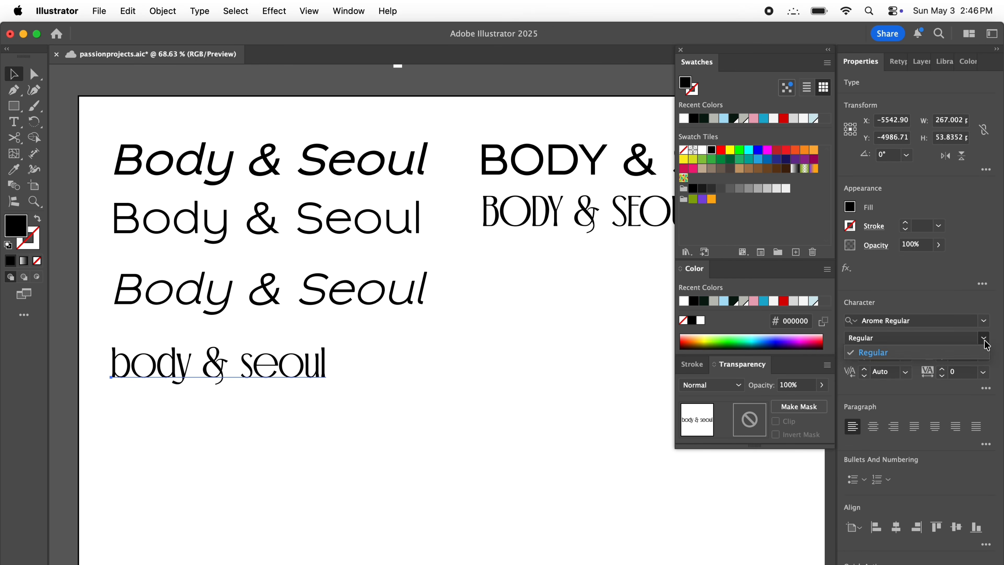
click(984, 338)
click(480, 375)
scroll(480, 376, down, 3)
scroll(480, 376, right, 3)
drag(269, 337, 564, 266)
click(435, 328)
scroll(435, 328, down, 2)
scroll(364, 221, up, 2)
scroll(364, 222, down, 2)
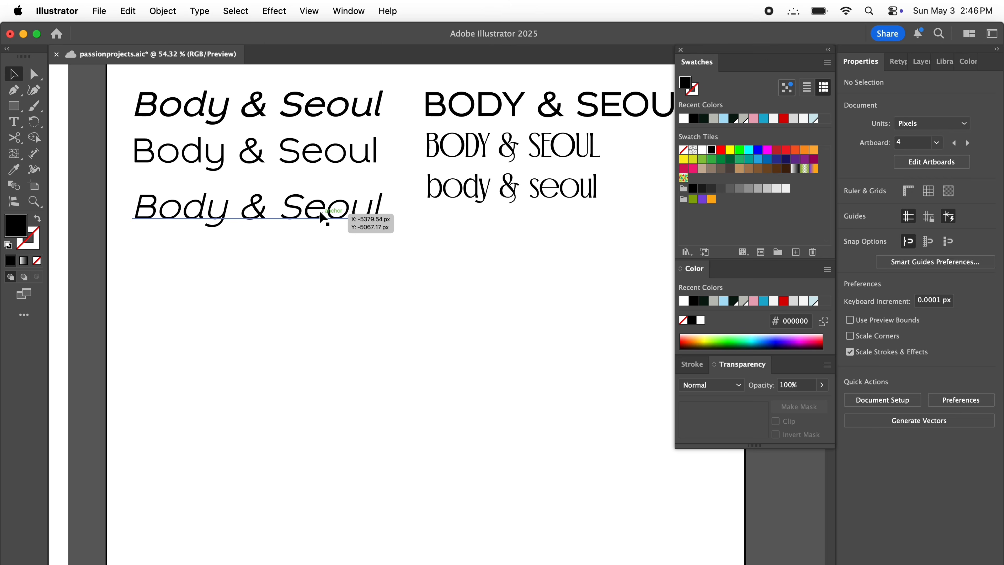
Step: Place a copy of the Light Italic wordmark lower in concept 02's first column and change its ampersand's font style
click(324, 216)
drag(313, 219, 242, 316)
double_click(272, 316)
click(984, 338)
click(974, 351)
click(208, 254)
scroll(209, 253, down, 4)
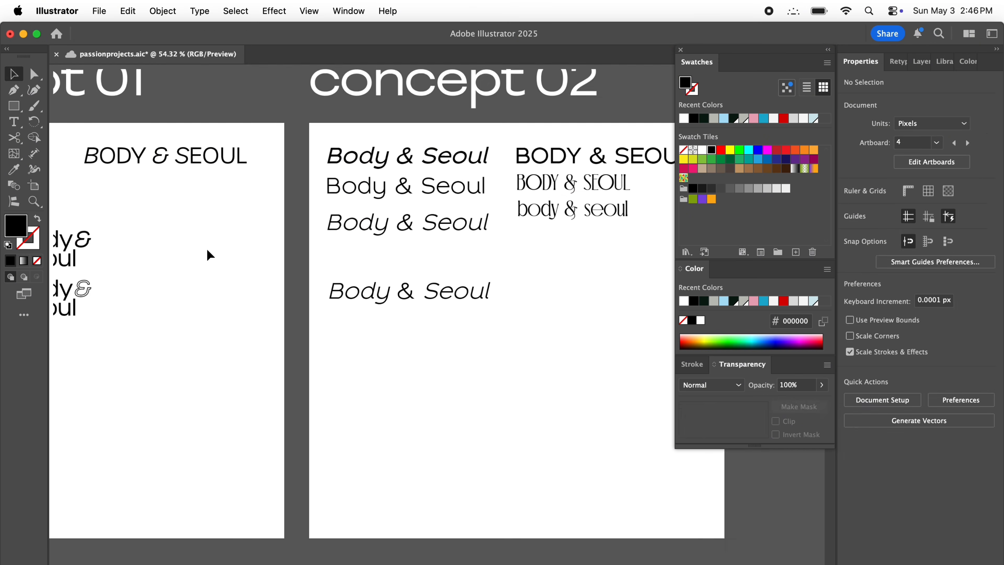
Step: Duplicate the lowest Ezra wordmark beneath itself and tighten the copy's tracking to -157
scroll(310, 283, up, 6)
click(309, 279)
key(super+c)
key(super+v)
drag(404, 318, 308, 330)
click(942, 376)
scroll(488, 336, up, 5)
scroll(500, 345, left, 5)
scroll(500, 346, up, 3)
click(942, 376)
click(942, 369)
scroll(420, 304, down, 3)
scroll(396, 303, right, 3)
Step: Fine-tune the kerning between individual letter pairs of the tightly tracked wordmark
scroll(394, 352, down, 4)
scroll(532, 265, up, 6)
scroll(395, 316, left, 3)
double_click(312, 344)
key(alt+Left)
key(alt+Right)
key(alt+Right)
scroll(607, 341, right, 3)
click(525, 318)
click(516, 332)
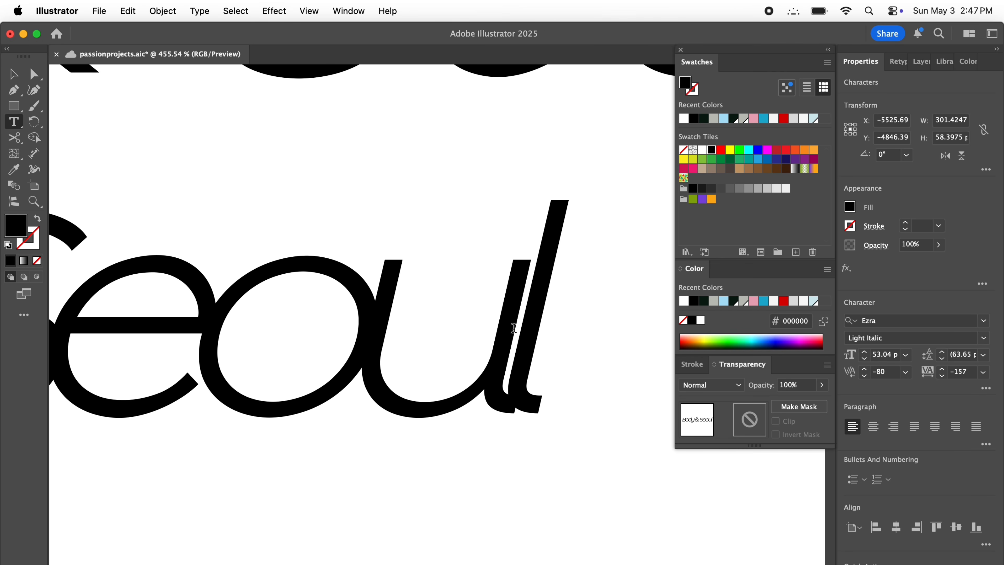
key(Escape)
click(262, 170)
Step: Place a copy of the tightly kerned wordmark directly beneath it
scroll(191, 382, down, 6)
scroll(190, 381, left, 4)
click(355, 254)
key(super+c)
key(super+v)
drag(425, 310, 321, 369)
Step: Convert the copied wordmark to outlines and ungroup its letters
key(super+shift+o)
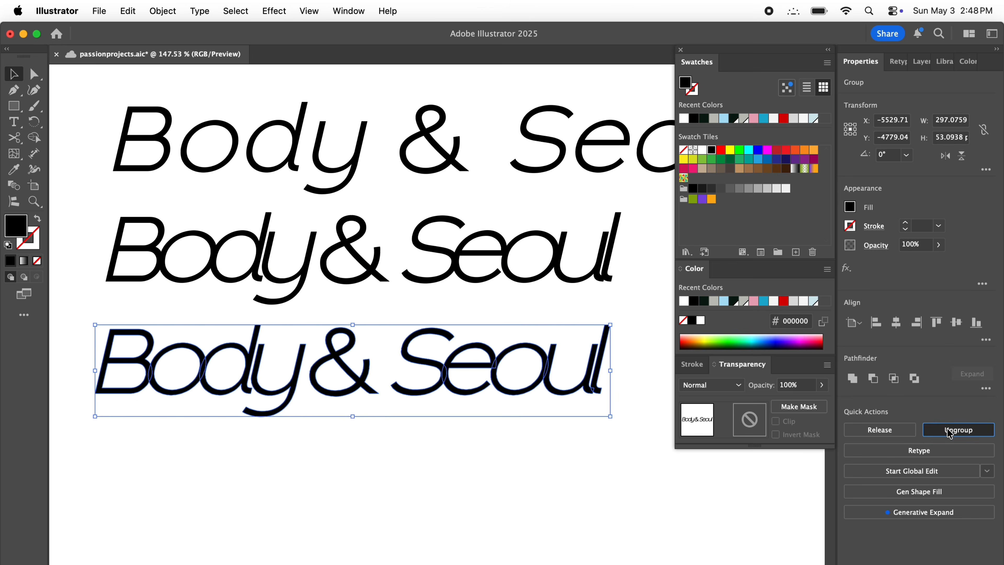
click(945, 432)
click(245, 451)
Step: Nudge individual outlined letters of the lower wordmark to even out their spacing
scroll(237, 416, up, 6)
drag(414, 398, 372, 398)
scroll(372, 400, down, 5)
scroll(379, 419, down, 2)
scroll(380, 419, left, 2)
click(395, 455)
scroll(427, 317, up, 4)
mouse_move(450, 368)
mouse_down()
mouse_move(476, 368)
mouse_move(451, 375)
mouse_move(467, 365)
mouse_up()
scroll(476, 368, down, 7)
scroll(461, 380, up, 6)
scroll(461, 381, up, 3)
click(469, 363)
scroll(443, 277, up, 2)
scroll(397, 221, down, 4)
scroll(407, 223, down, 4)
scroll(400, 412, up, 5)
drag(389, 384, 363, 365)
Step: Copy the outlined d and y and place the pair beneath the end of Seoul as a spacing reference
scroll(445, 479, down, 4)
scroll(444, 478, down, 4)
scroll(434, 380, right, 5)
scroll(506, 408, down, 4)
click(217, 354)
shift+click(174, 354)
key(super+v)
drag(433, 297, 487, 399)
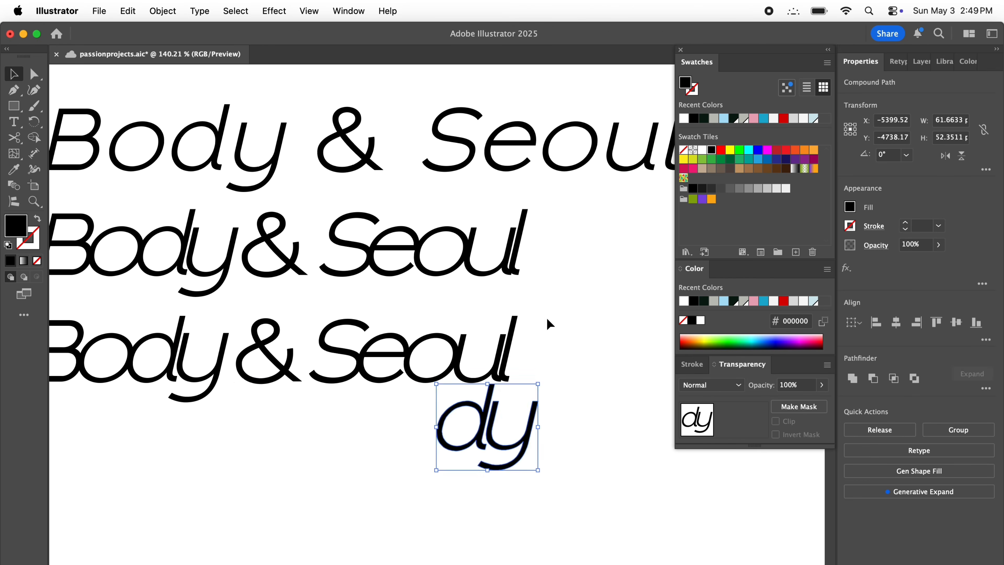
Step: Nudge the final l of Seoul to adjust its gap to the u
scroll(459, 253, up, 5)
click(460, 254)
scroll(469, 258, down, 2)
scroll(471, 321, up, 3)
scroll(471, 317, up, 2)
drag(450, 287, 448, 287)
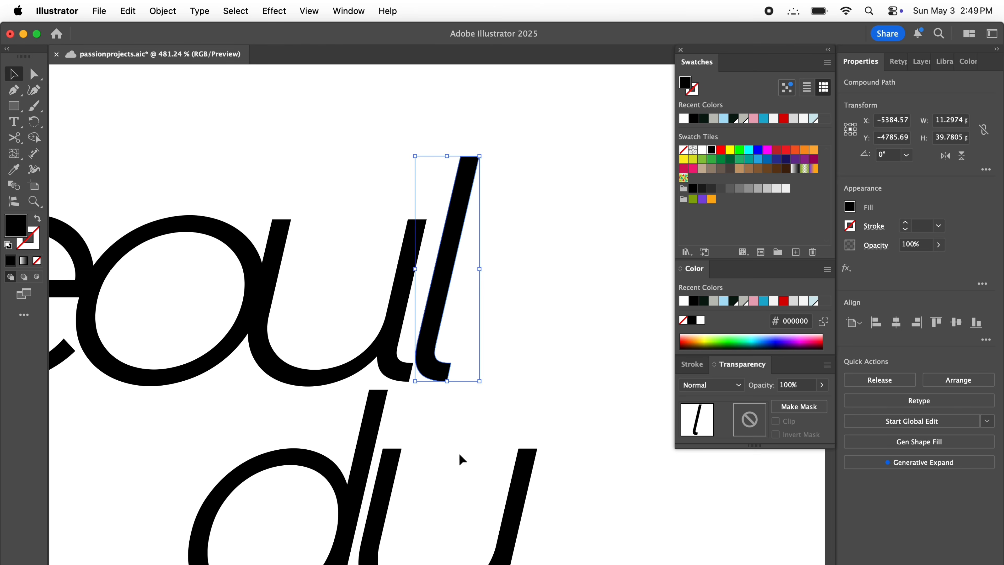
Step: Shift the reference d and y pair under the u and l to compare their spacing
click(389, 467)
shift+click(363, 466)
drag(363, 466, 385, 465)
click(452, 376)
scroll(453, 376, down, 3)
scroll(407, 497, up, 3)
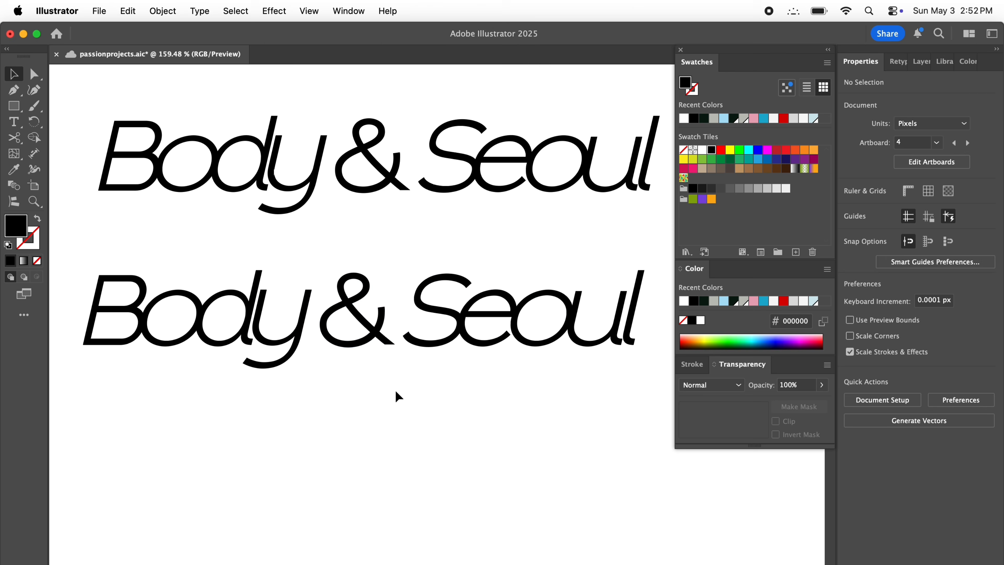
Step: Adjust the ampersand's spacing between the two words of the lower outlined wordmark
click(384, 335)
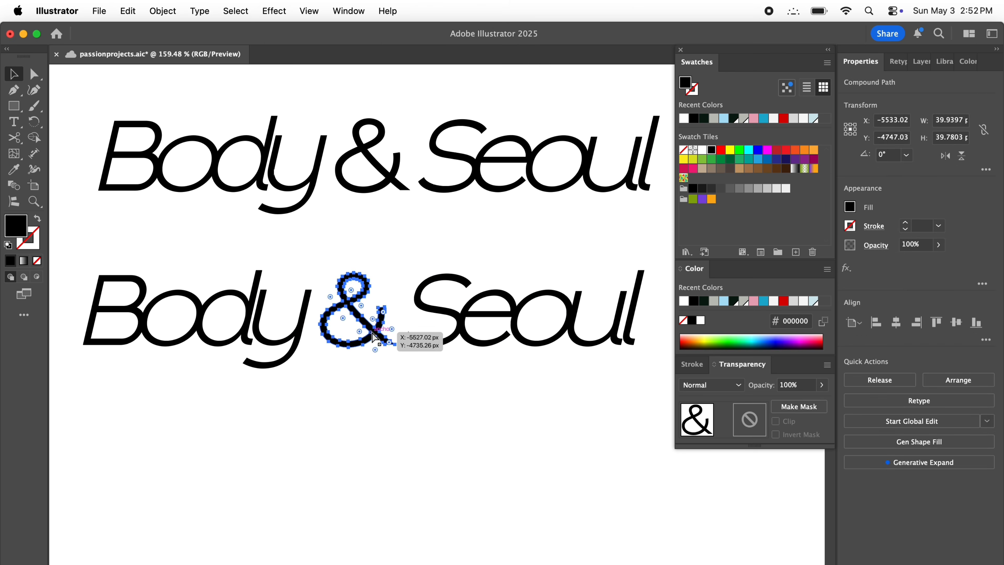
drag(348, 344, 348, 373)
click(336, 417)
Step: Unite the outlined letters of Body into one shape and those of Seoul into another
click(261, 394)
scroll(229, 395, up, 5)
click(852, 382)
scroll(511, 318, right, 10)
scroll(511, 319, down, 3)
click(511, 314)
click(856, 380)
click(481, 367)
scroll(480, 366, down, 3)
scroll(618, 249, up, 3)
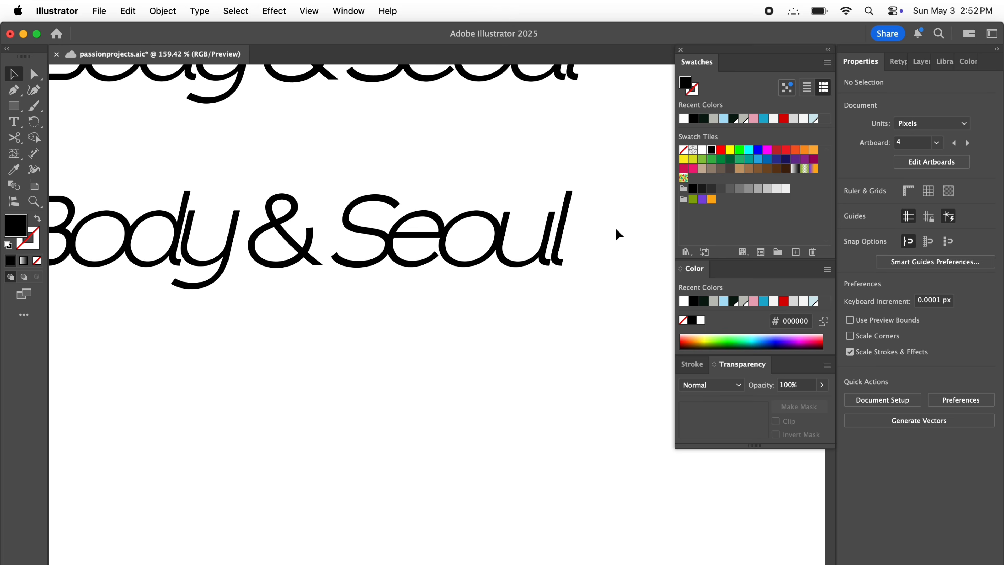
Step: Duplicate the united wordmark into the empty space below it
scroll(617, 238, down, 5)
drag(569, 292, 277, 234)
key(super+c)
key(super+v)
drag(459, 322, 411, 358)
click(411, 390)
Step: Rearrange the copied wordmark into a stacked lockup with the ampersand and Seoul beneath Body
scroll(411, 391, up, 4)
drag(396, 392, 598, 337)
drag(533, 360, 328, 423)
scroll(327, 423, up, 5)
drag(336, 334, 384, 344)
click(362, 470)
scroll(363, 470, down, 1)
scroll(363, 470, down, 2)
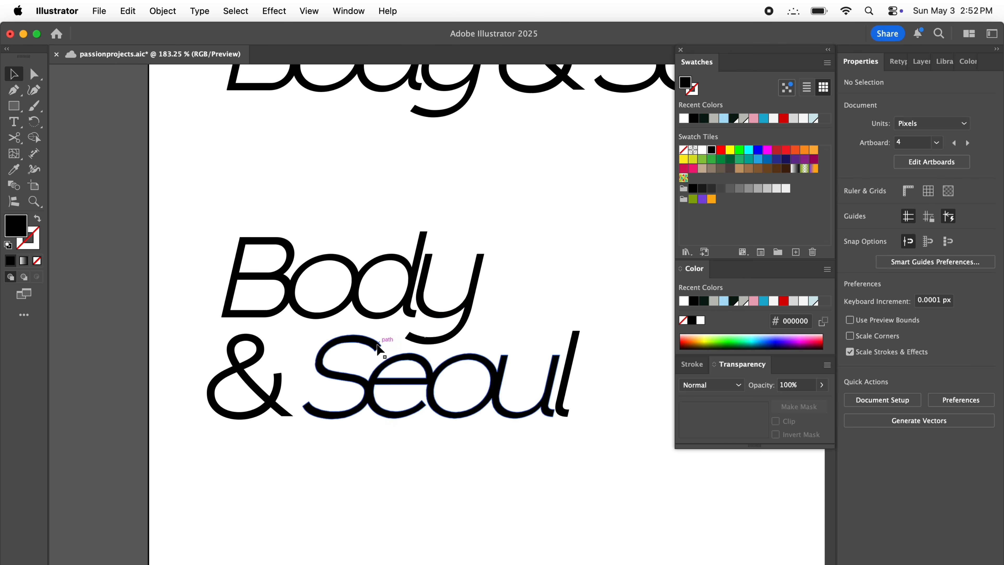
click(378, 345)
click(332, 471)
Step: Place a copy of the stacked lockup beside the original
scroll(332, 471, down, 4)
scroll(332, 471, right, 2)
drag(334, 455, 146, 321)
key(super+c)
key(super+v)
drag(442, 303, 544, 322)
click(530, 431)
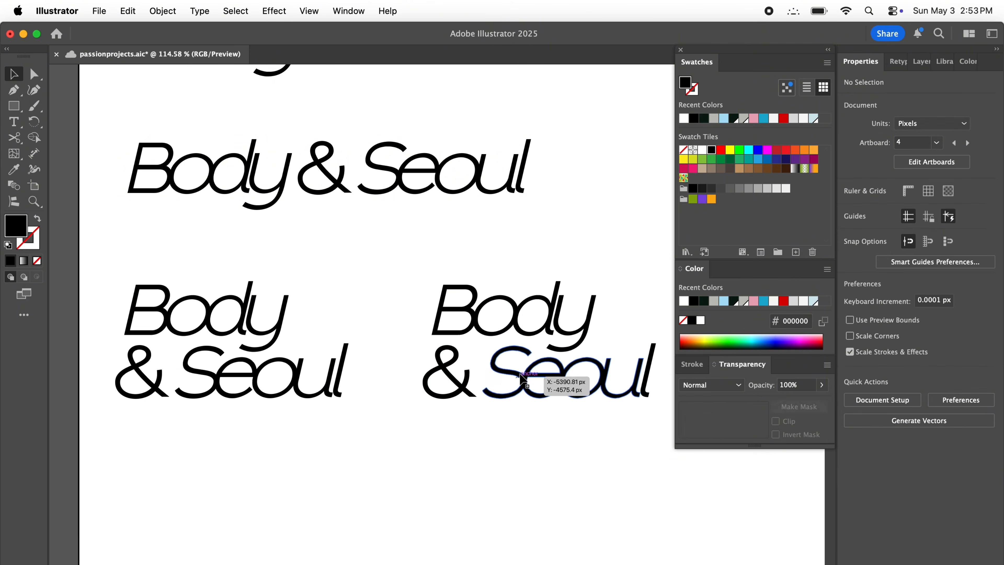
Step: In the second lockup, move the ampersand next to Body and place Seoul on the line below
drag(517, 375, 433, 437)
drag(436, 378, 623, 379)
drag(512, 428, 467, 373)
scroll(532, 373, right, 2)
scroll(533, 373, up, 1)
scroll(532, 373, up, 3)
scroll(466, 373, down, 4)
shift+click(504, 294)
click(481, 425)
Step: Refine the second lockup so Seoul ends flush with the ampersand, and position it nearer the first lockup
scroll(480, 424, up, 4)
scroll(479, 424, up, 8)
drag(388, 257, 381, 262)
scroll(381, 262, down, 8)
drag(396, 356, 564, 354)
drag(585, 356, 585, 274)
scroll(514, 301, down, 3)
drag(438, 341, 326, 337)
scroll(326, 338, up, 3)
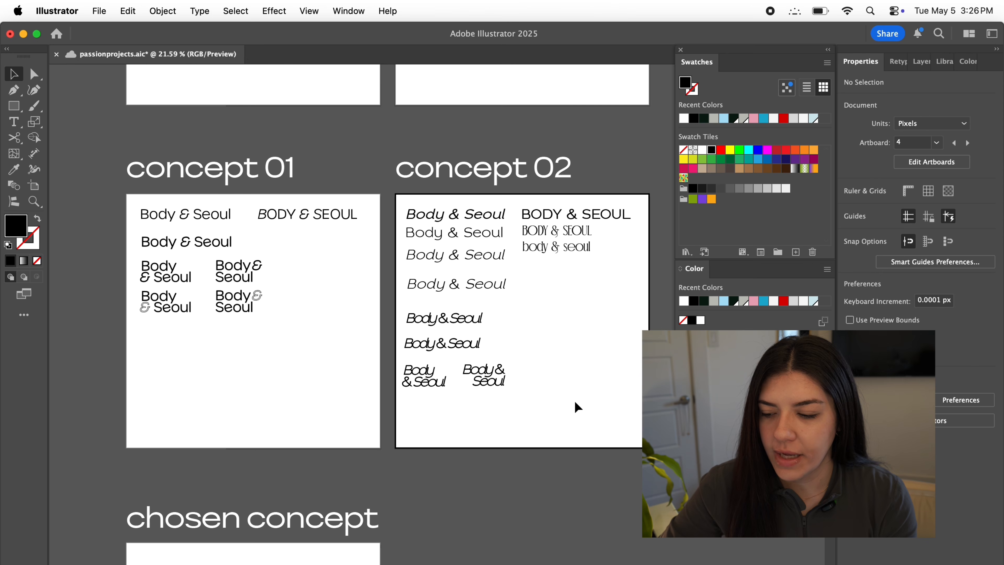
Step: Compare the wordmarks and stacked lockups on the concept 01 and concept 02 artboards
scroll(178, 332, up, 3)
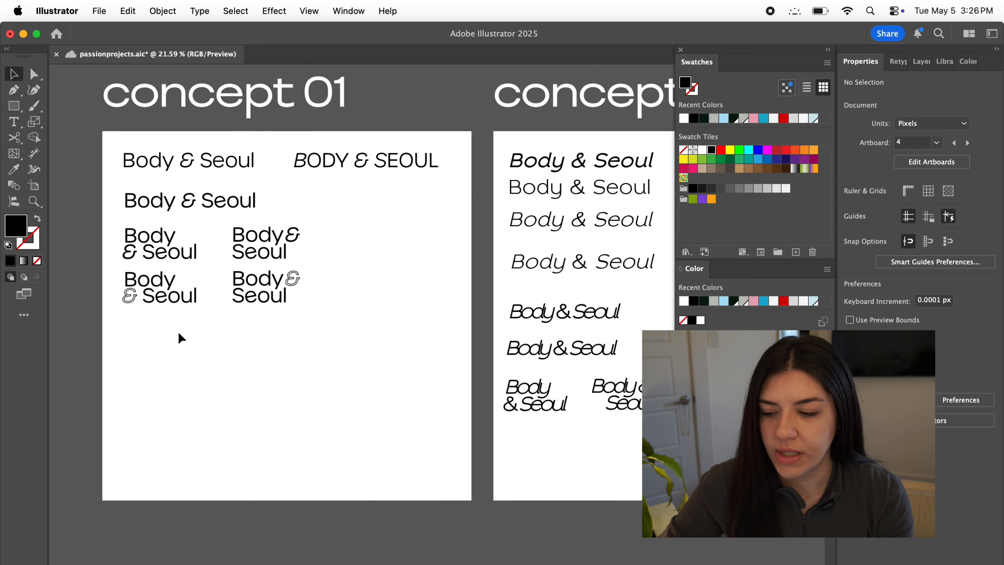
scroll(178, 332, up, 5)
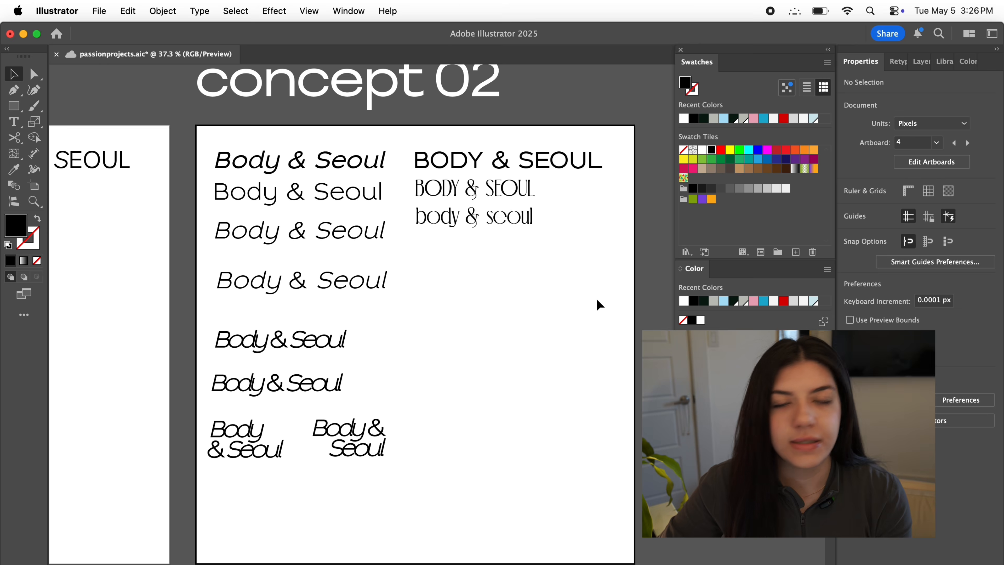
scroll(291, 371, up, 4)
scroll(291, 371, down, 3)
scroll(291, 370, down, 3)
scroll(291, 370, up, 4)
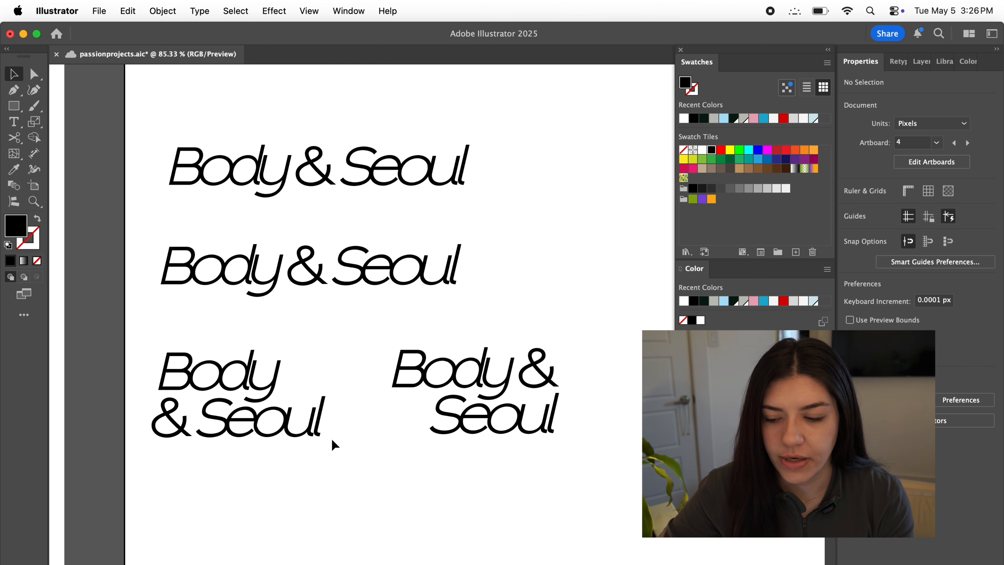
scroll(332, 440, down, 8)
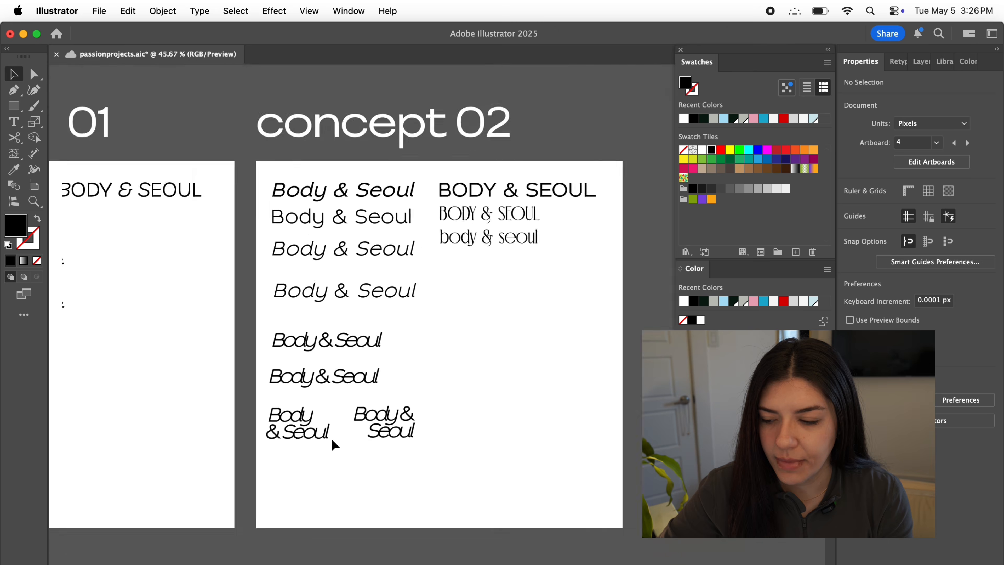
scroll(331, 440, down, 3)
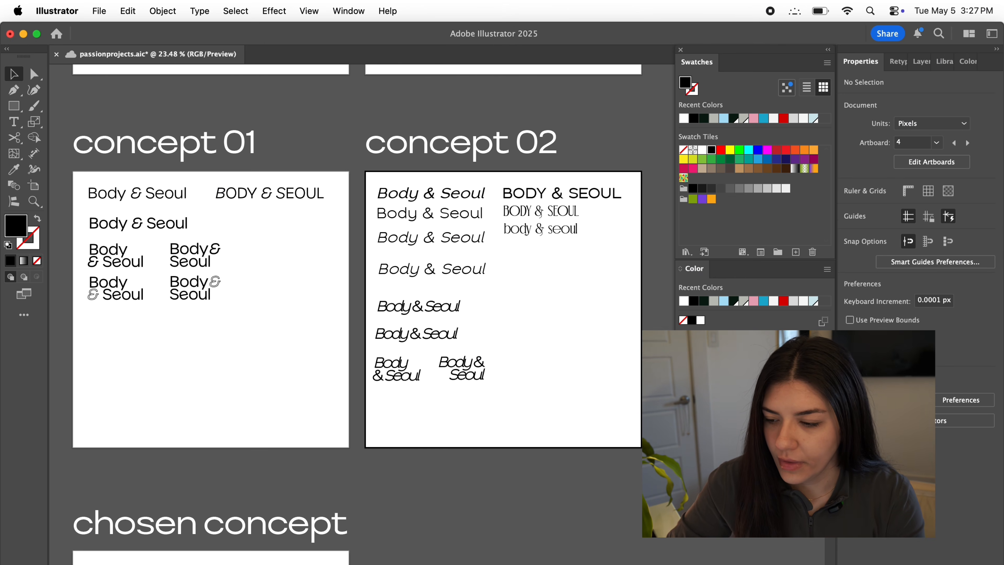
Step: Switch to Safari, copy the orange spotted butterfly photo from the image results, and minimise the browser
click(924, 564)
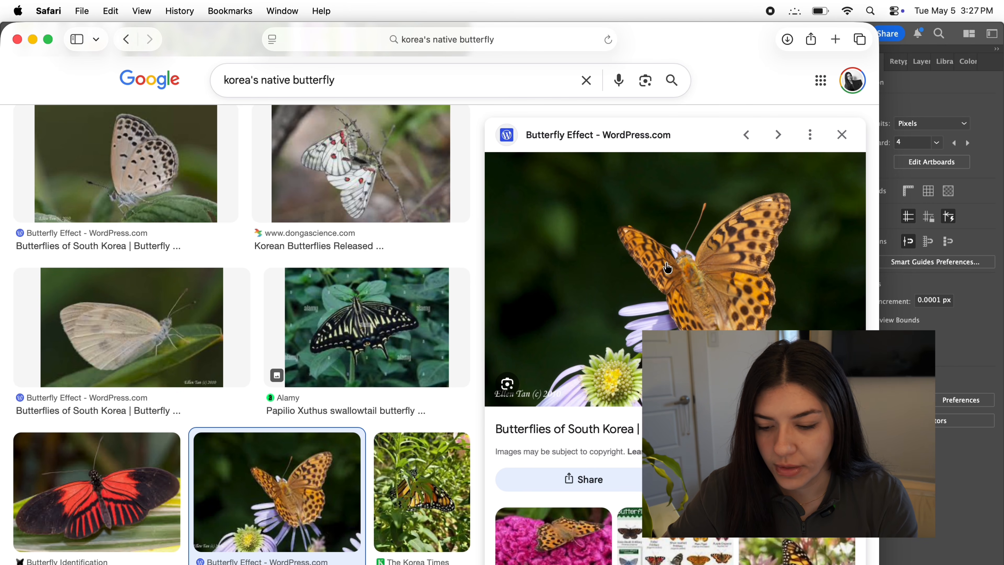
right_click(698, 288)
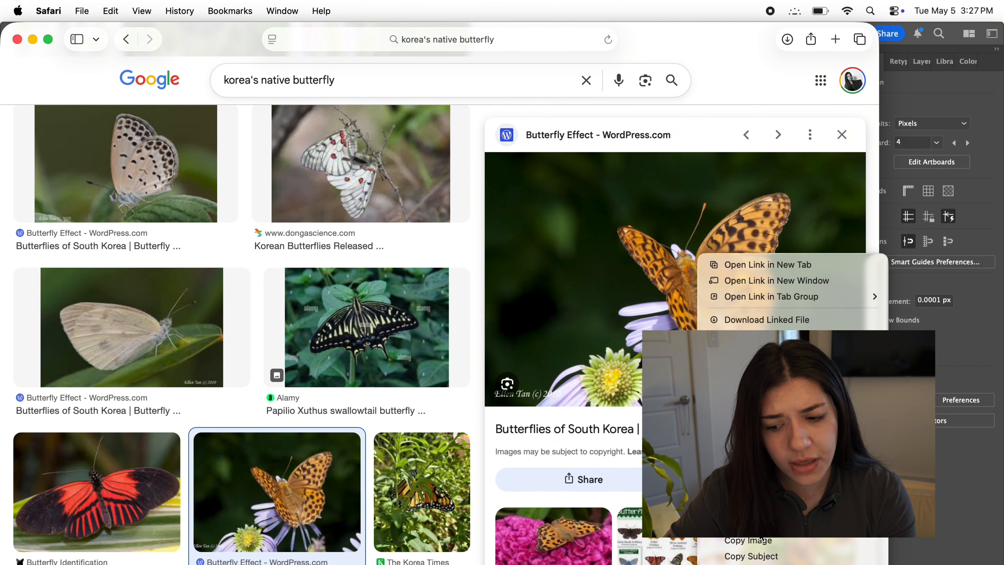
click(760, 547)
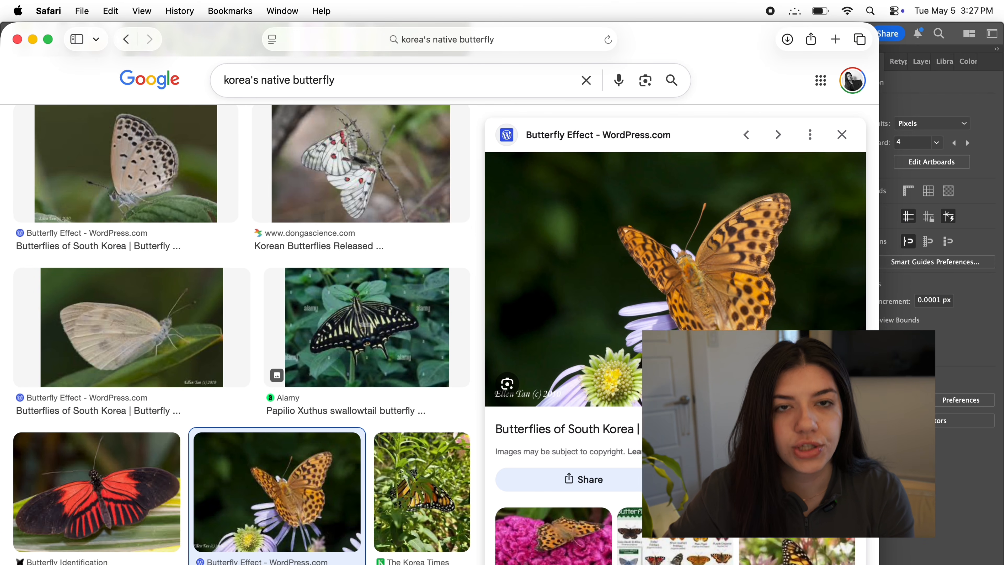
click(33, 41)
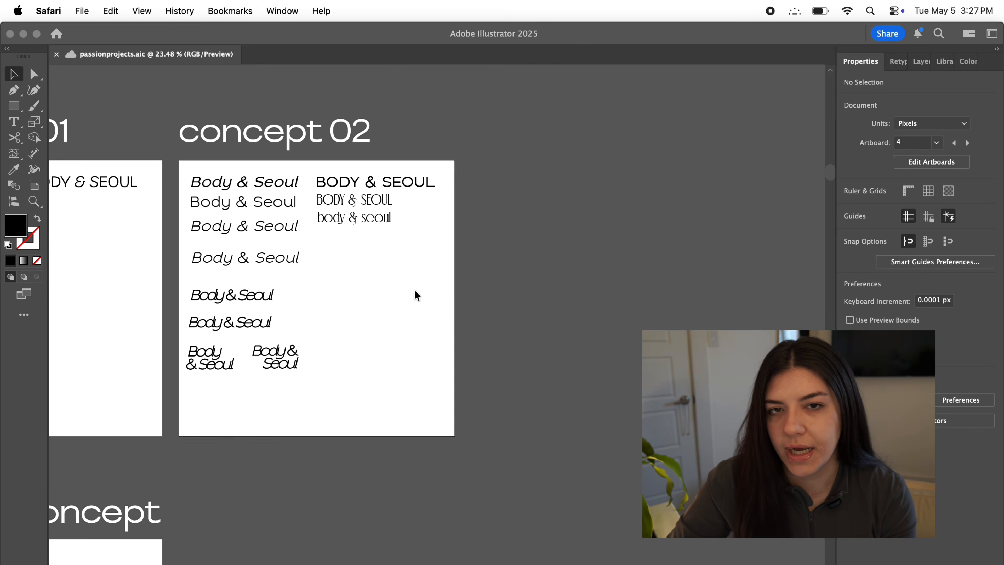
Step: Paste the butterfly photo into the Illustrator document and place it beside the concept 02 artboard
click(417, 294)
key(super+v)
drag(424, 293, 479, 237)
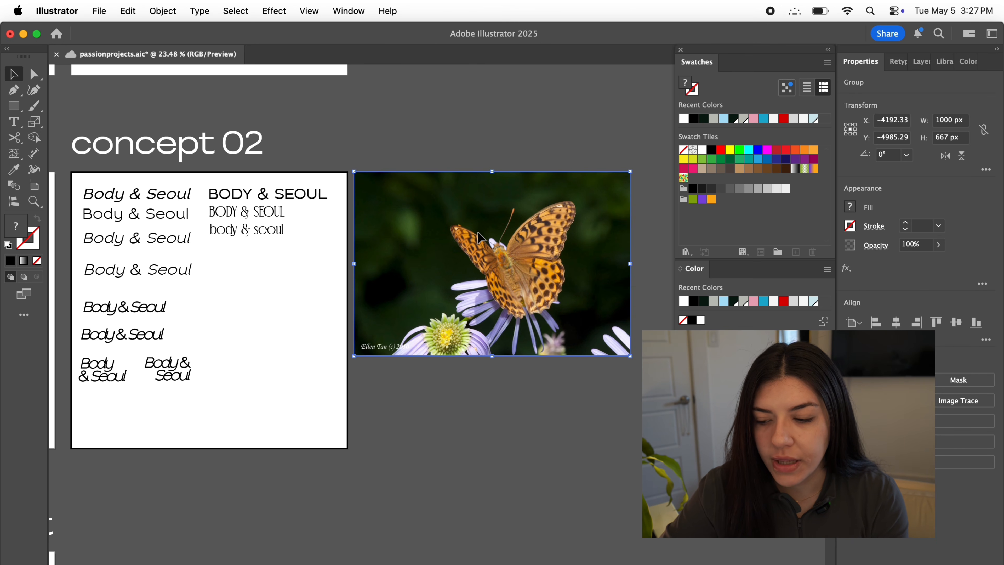
click(405, 373)
Step: Place copies of the initials B and S from the upper tight wordmark beneath the stacked lockups
scroll(406, 373, down, 2)
scroll(406, 373, left, 2)
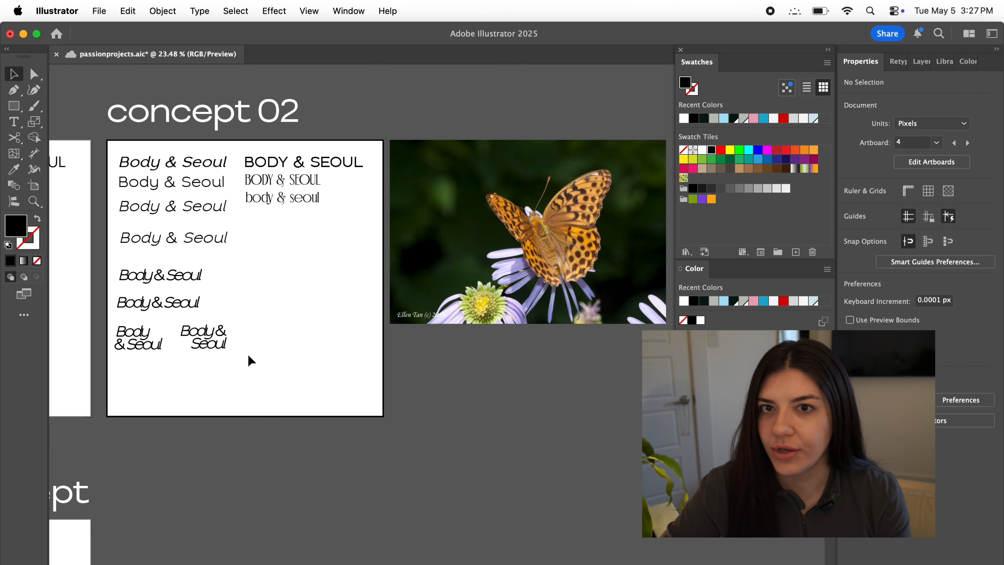
scroll(250, 360, up, 5)
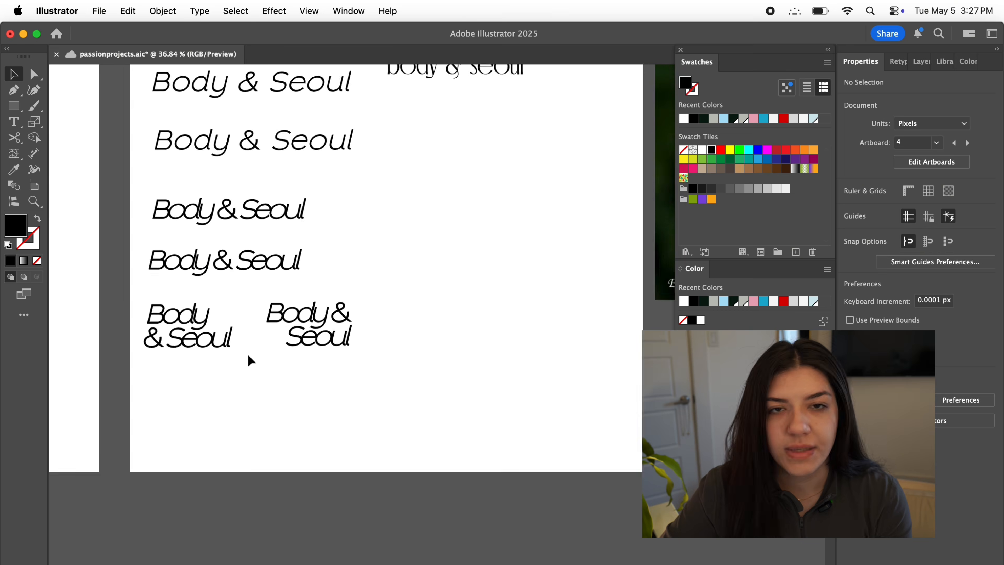
scroll(250, 360, up, 3)
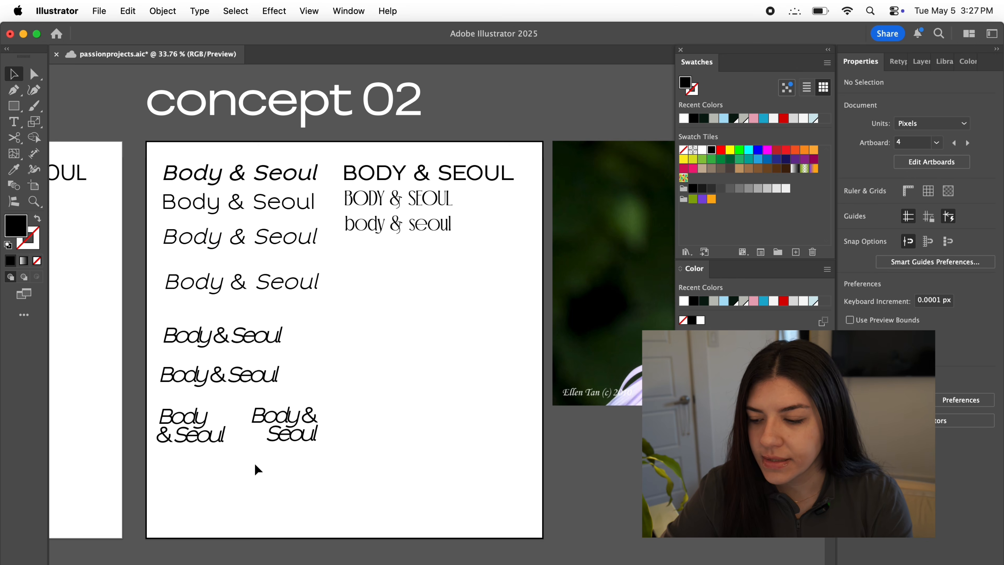
scroll(257, 469, down, 3)
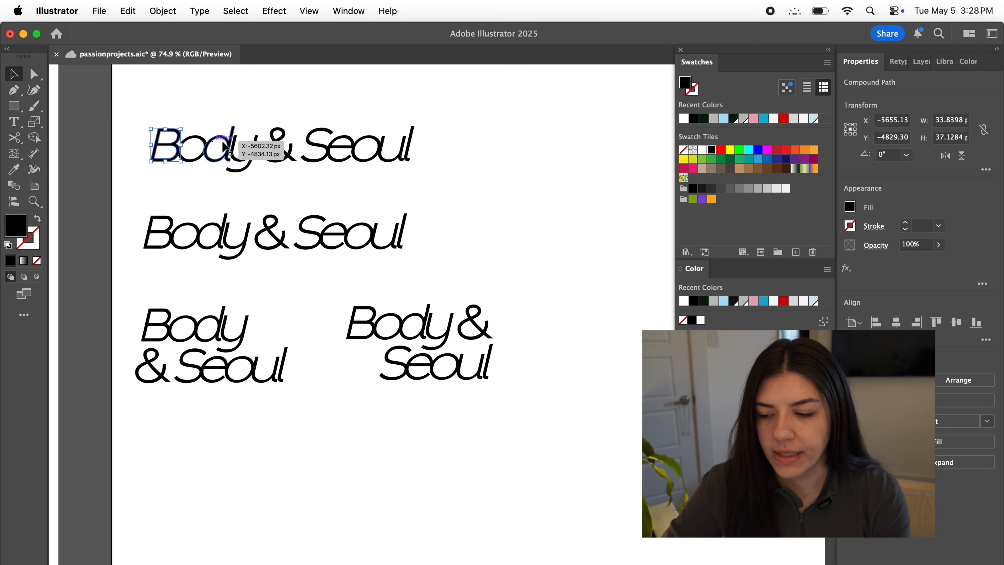
shift+click(321, 143)
drag(324, 148, 308, 467)
scroll(307, 464, down, 4)
scroll(306, 463, up, 2)
scroll(306, 464, down, 3)
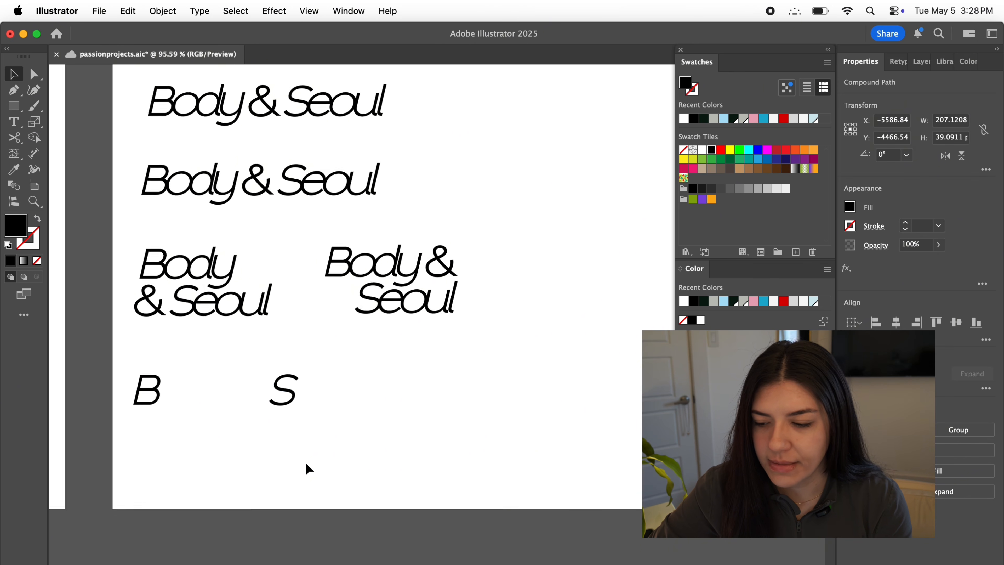
Step: Place two side-by-side copies of the initial B beneath the original B
scroll(307, 464, up, 5)
scroll(306, 464, left, 4)
click(202, 284)
drag(172, 281, 245, 368)
scroll(247, 366, up, 5)
key(super+v)
click(444, 296)
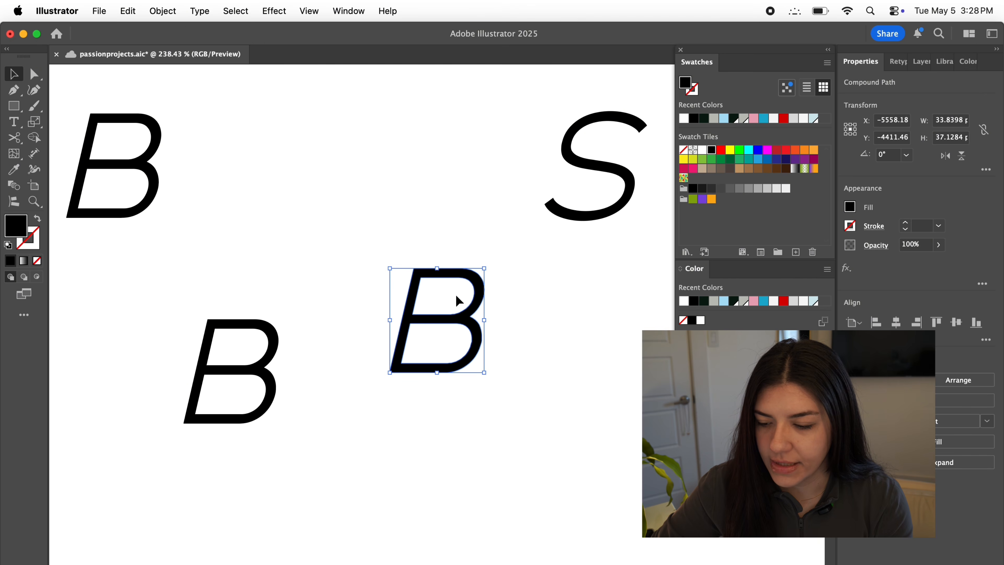
drag(455, 318, 372, 370)
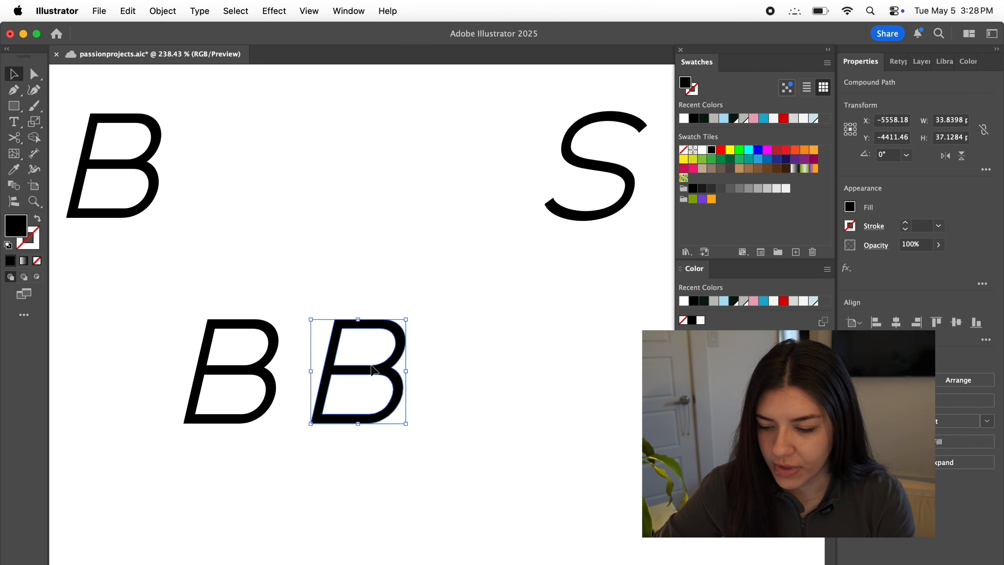
Step: Reflect the second B copy across the vertical axis
click(163, 11)
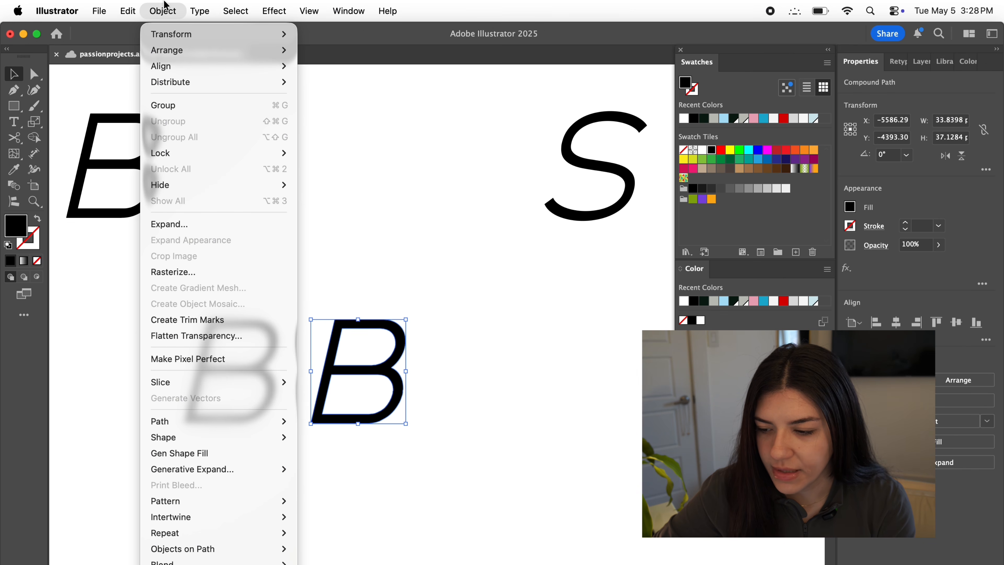
mouse_move(167, 37)
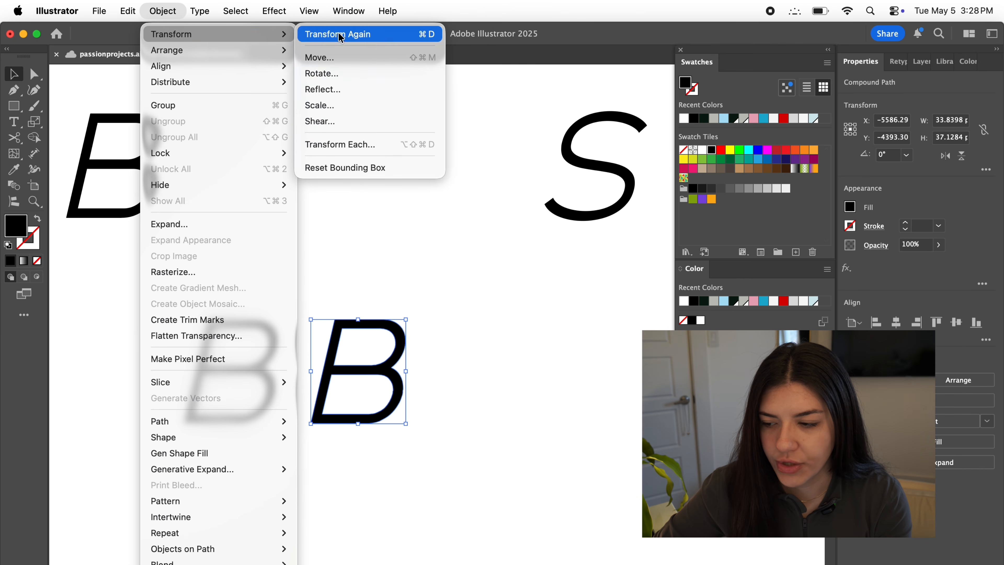
click(331, 90)
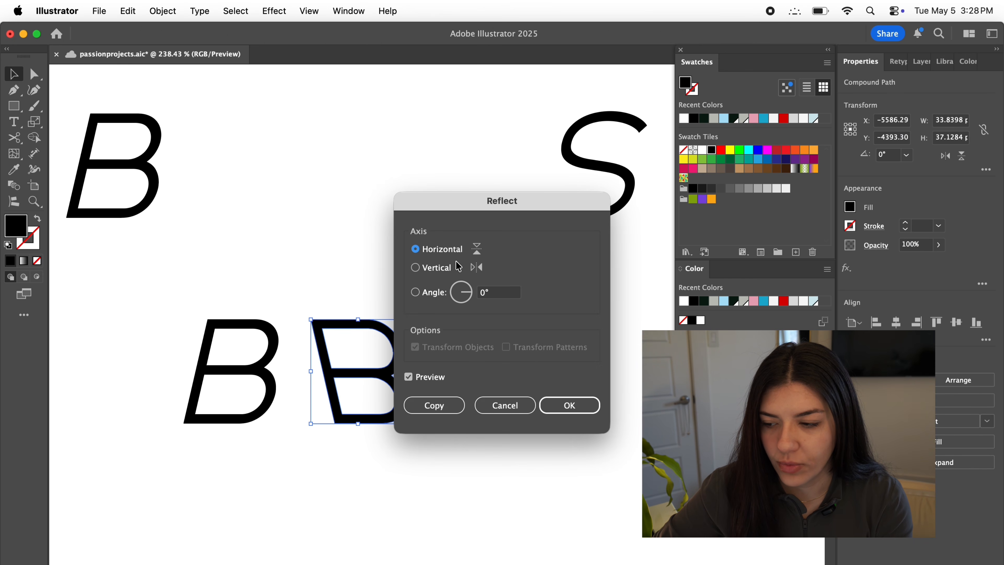
click(434, 272)
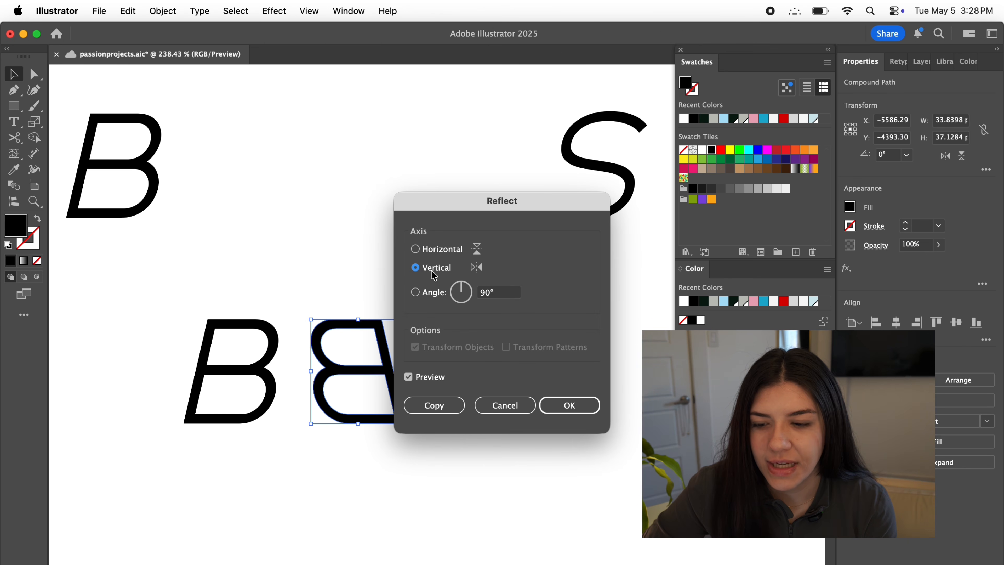
click(570, 403)
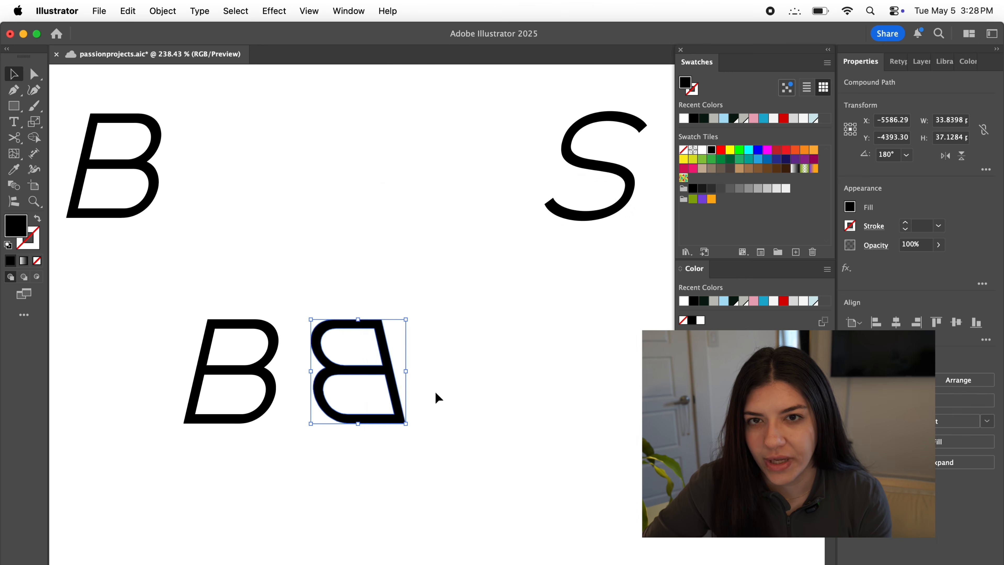
Step: Move the mirrored B closer to the regular B so their rounded bowls face each other
scroll(435, 391, left, 5)
scroll(435, 391, down, 2)
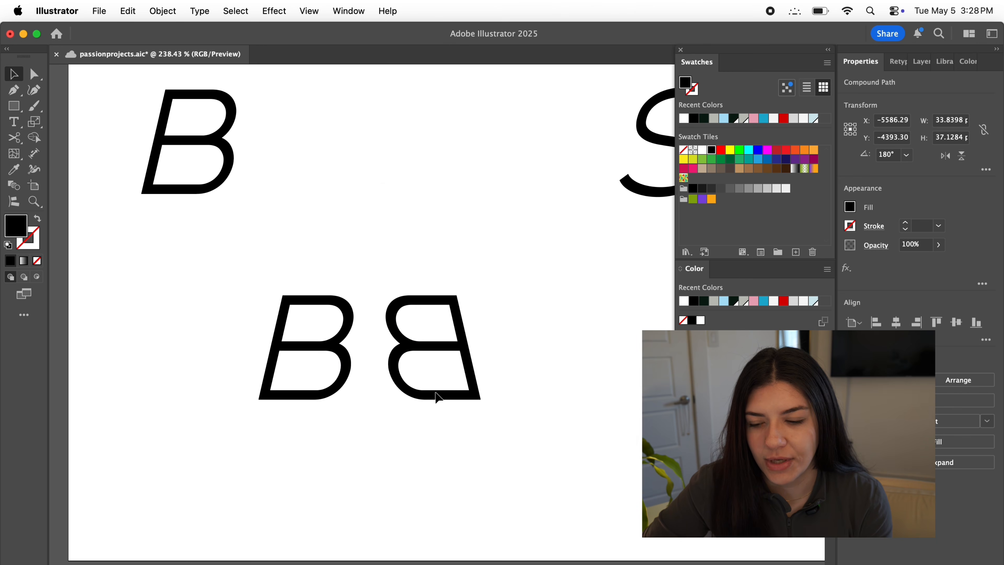
click(317, 421)
scroll(316, 423, up, 2)
drag(483, 324, 465, 321)
scroll(465, 321, down, 3)
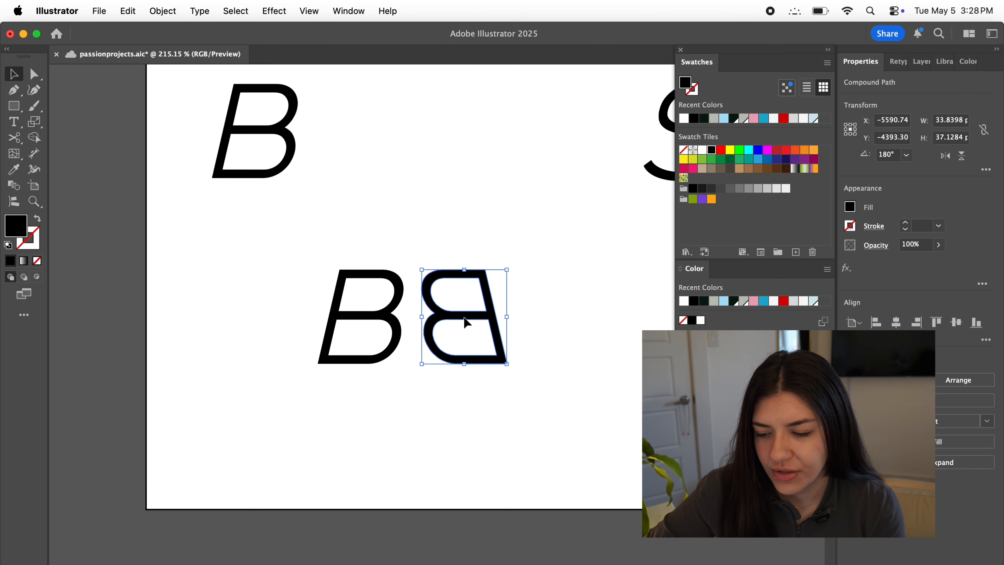
Step: Try the mirrored B on the other side of the regular B, with their straight stems back to back
scroll(465, 322, up, 2)
scroll(465, 323, right, 2)
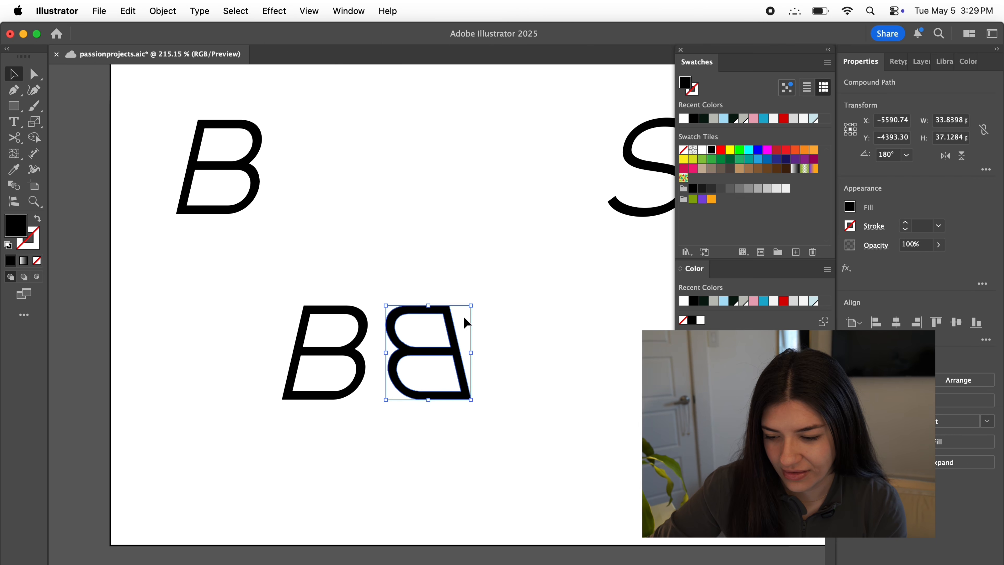
drag(431, 360, 244, 355)
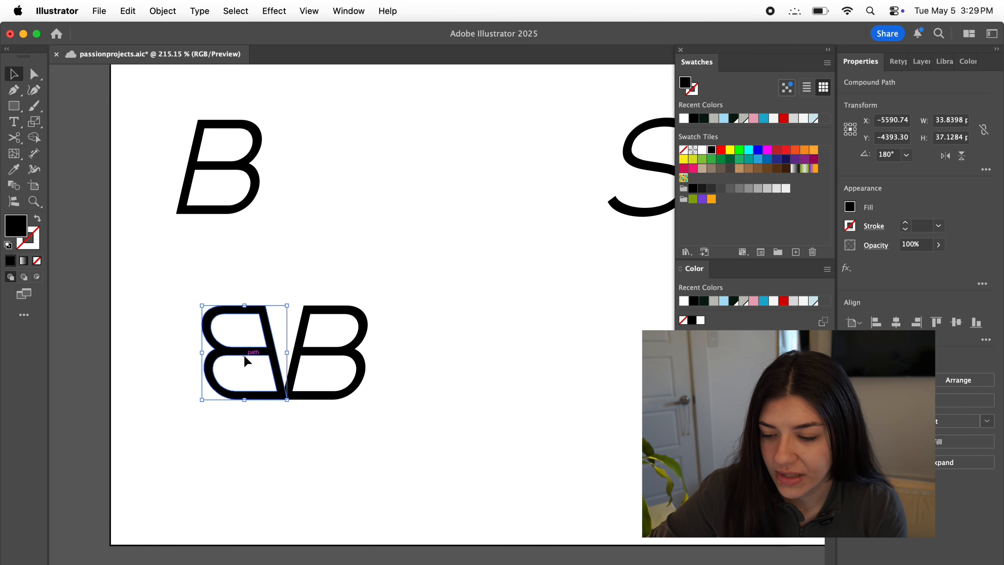
scroll(244, 354, up, 3)
click(229, 481)
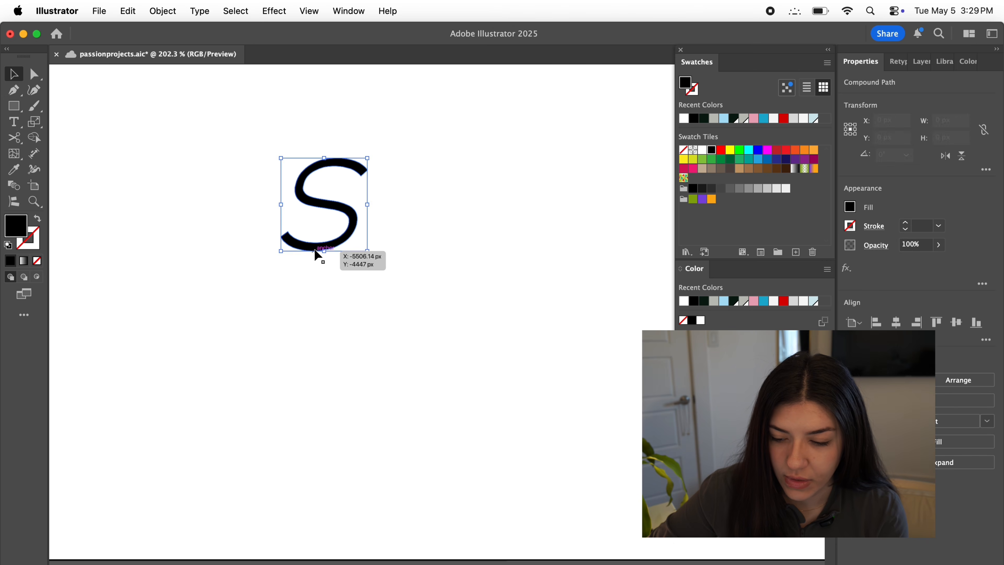
Step: Place two side-by-side copies of the initial S beneath the original S
drag(314, 254, 274, 407)
scroll(272, 404, down, 3)
scroll(272, 404, left, 3)
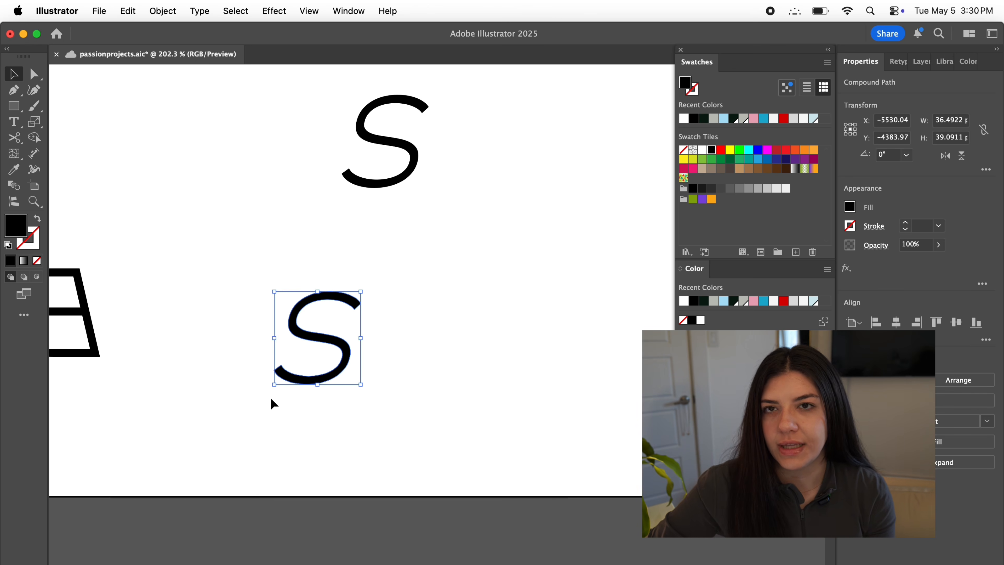
drag(343, 367, 421, 344)
Step: Reflect the second S copy across the vertical axis
click(163, 11)
mouse_move(166, 38)
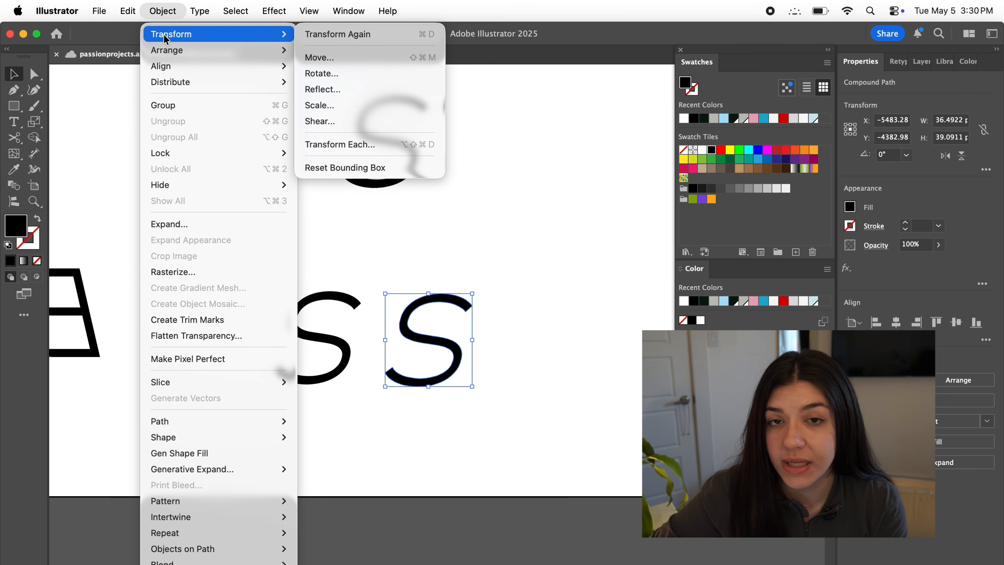
click(323, 89)
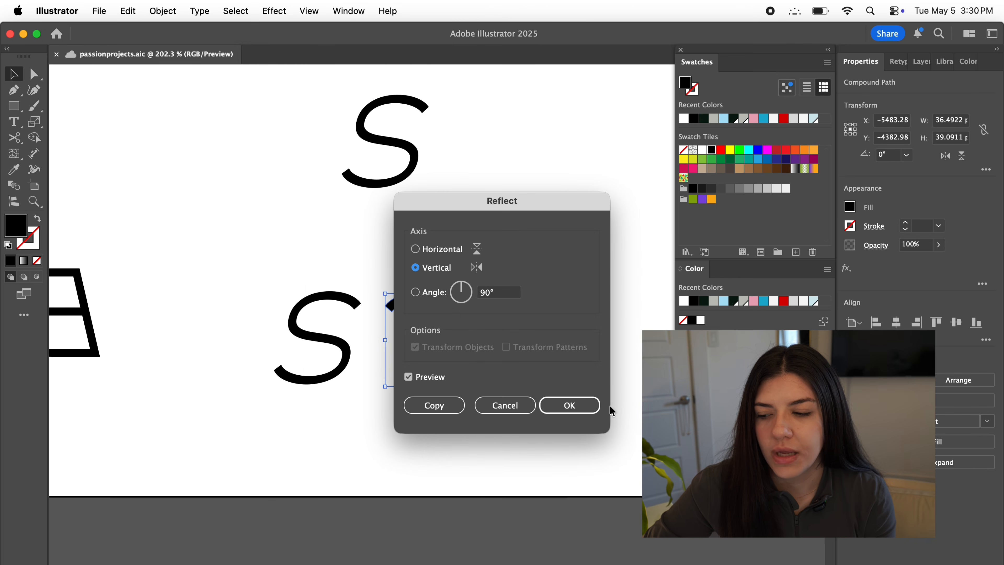
click(569, 405)
click(365, 398)
Step: Move the mirrored S closer to the regular S copy
scroll(365, 398, up, 3)
drag(416, 333, 359, 329)
click(335, 422)
scroll(336, 422, up, 3)
Step: Rearrange the S pair with the mirrored S before the regular S, joining their lower ends
drag(467, 206, 251, 217)
scroll(460, 206, down, 3)
click(449, 189)
scroll(449, 188, down, 4)
scroll(449, 188, right, 4)
scroll(449, 189, up, 2)
drag(449, 189, 190, 362)
drag(340, 267, 475, 268)
click(529, 214)
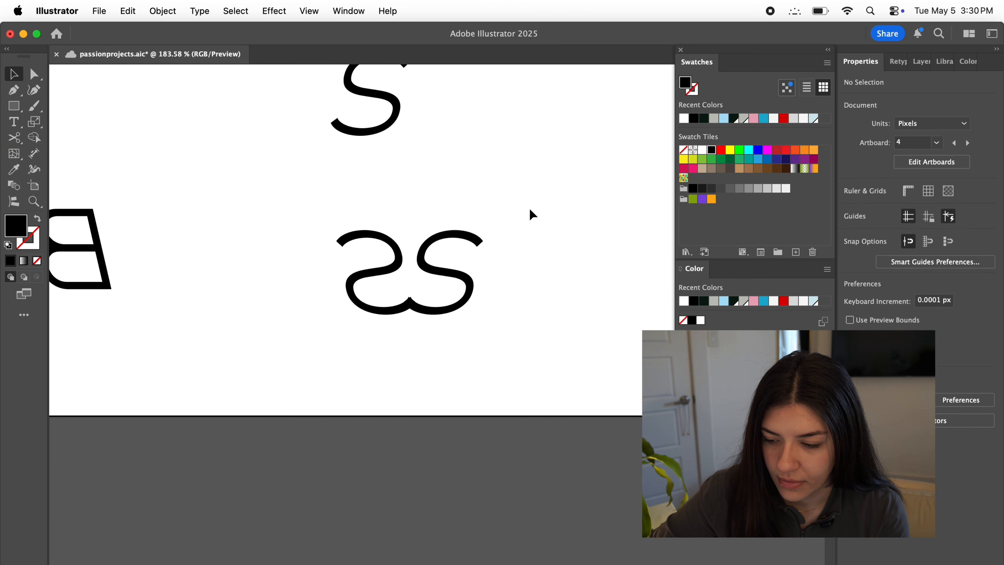
scroll(426, 276, down, 3)
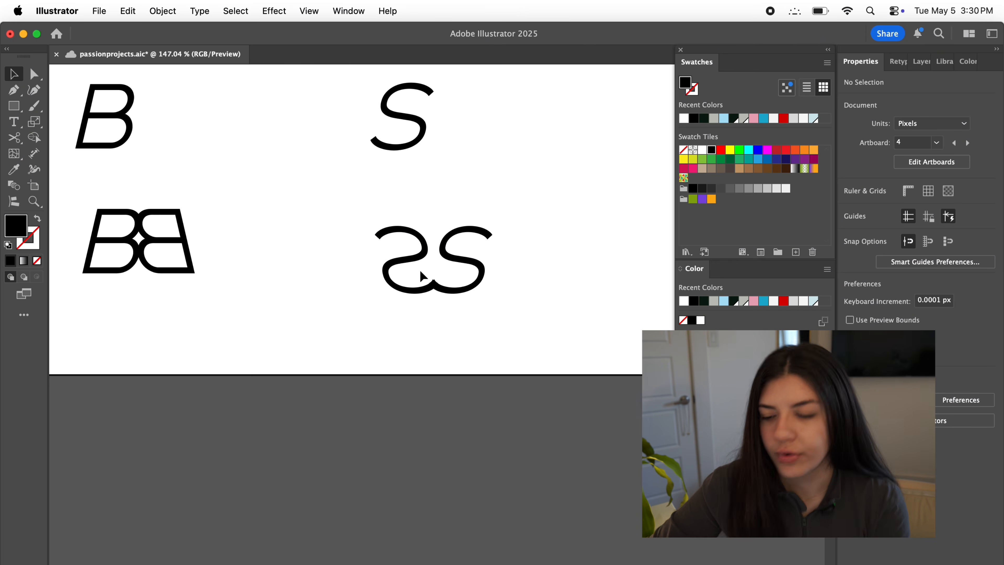
Step: Try swapping the two S shapes so that their upper ends overlap instead
scroll(422, 271, up, 5)
scroll(504, 197, up, 2)
scroll(498, 197, down, 1)
drag(498, 197, 200, 198)
click(386, 223)
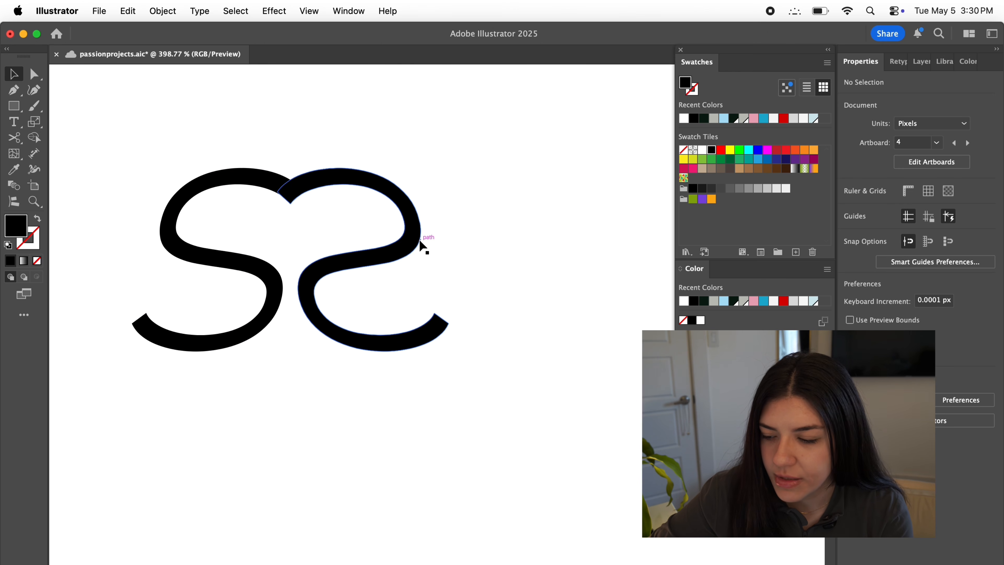
Step: Move the regular S back after the mirrored S so that their lower ends overlap
drag(194, 249, 468, 277)
scroll(479, 246, right, 4)
click(496, 246)
scroll(496, 247, up, 3)
scroll(496, 246, left, 3)
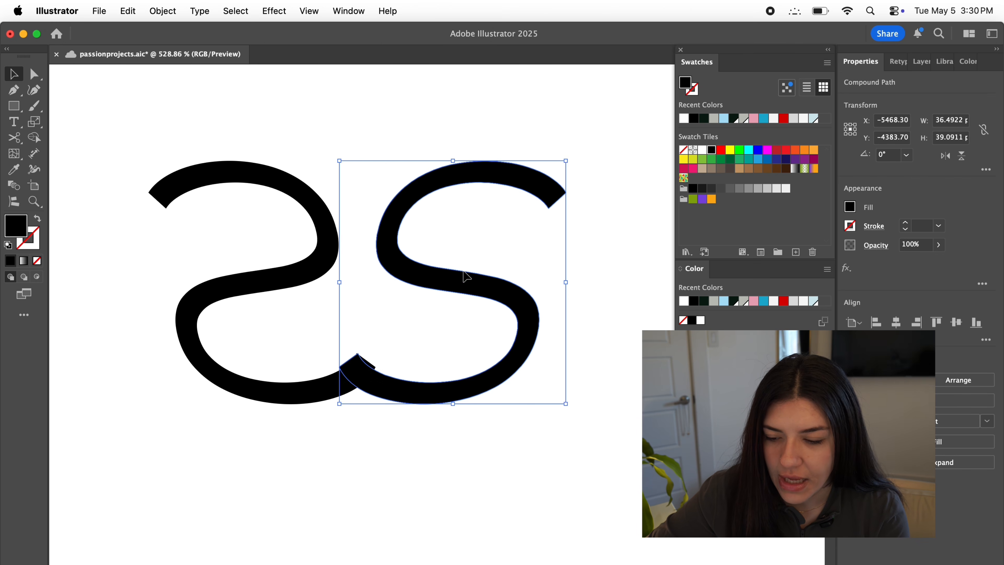
click(550, 296)
Step: Copy the letter o from the top Body & Seoul wordmark and place it above the mirrored S pair
scroll(550, 296, down, 10)
scroll(549, 296, up, 5)
scroll(550, 296, down, 3)
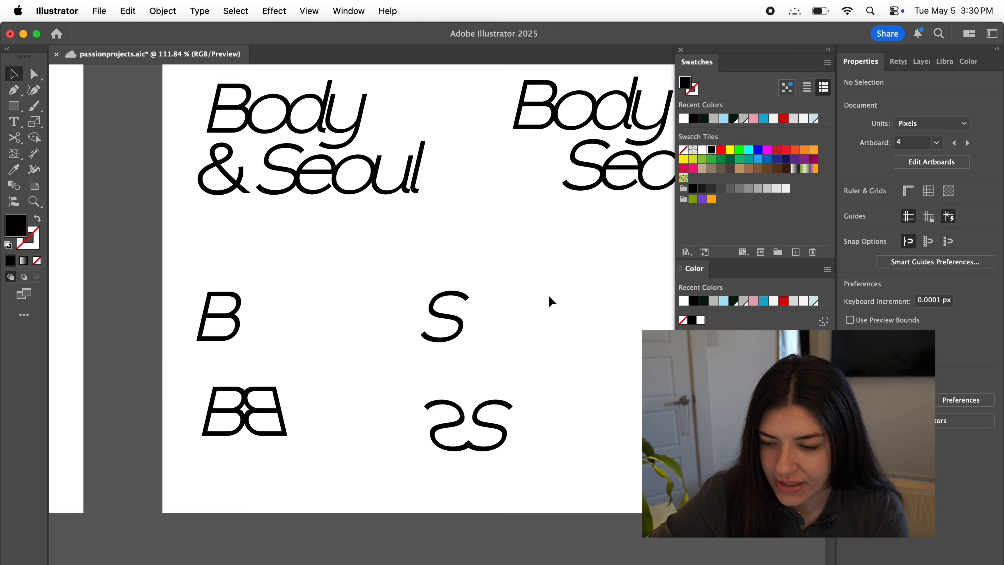
scroll(550, 299, up, 8)
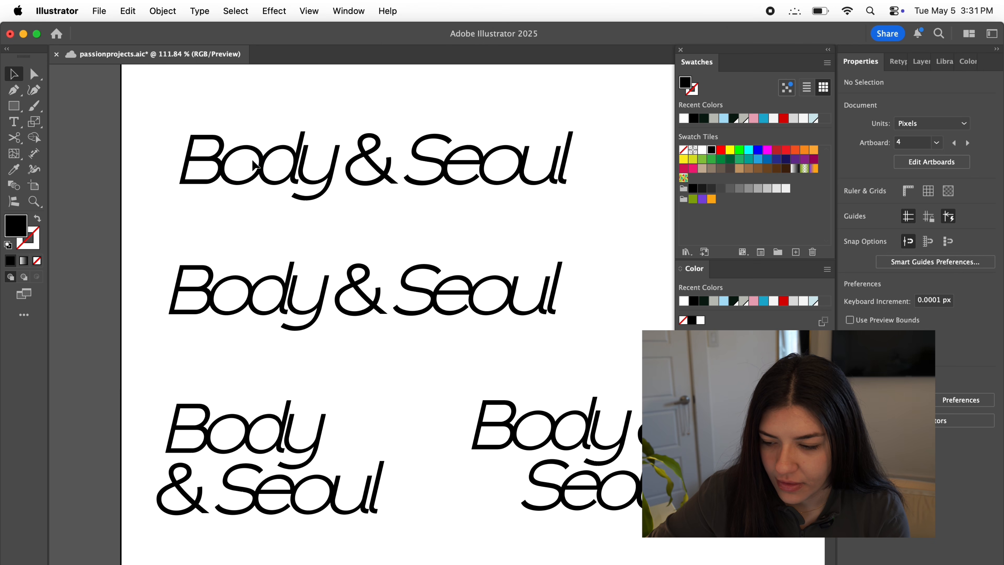
click(247, 182)
scroll(273, 264, down, 5)
scroll(274, 265, right, 2)
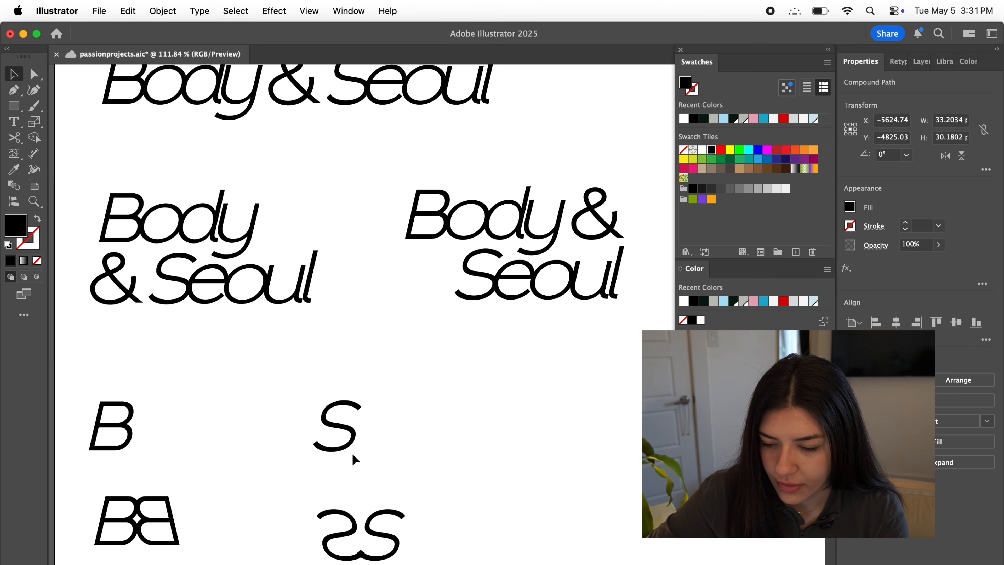
scroll(350, 447, down, 3)
scroll(355, 457, up, 3)
key(super+v)
scroll(353, 455, up, 5)
drag(575, 219, 351, 285)
scroll(350, 285, up, 3)
scroll(362, 273, down, 1)
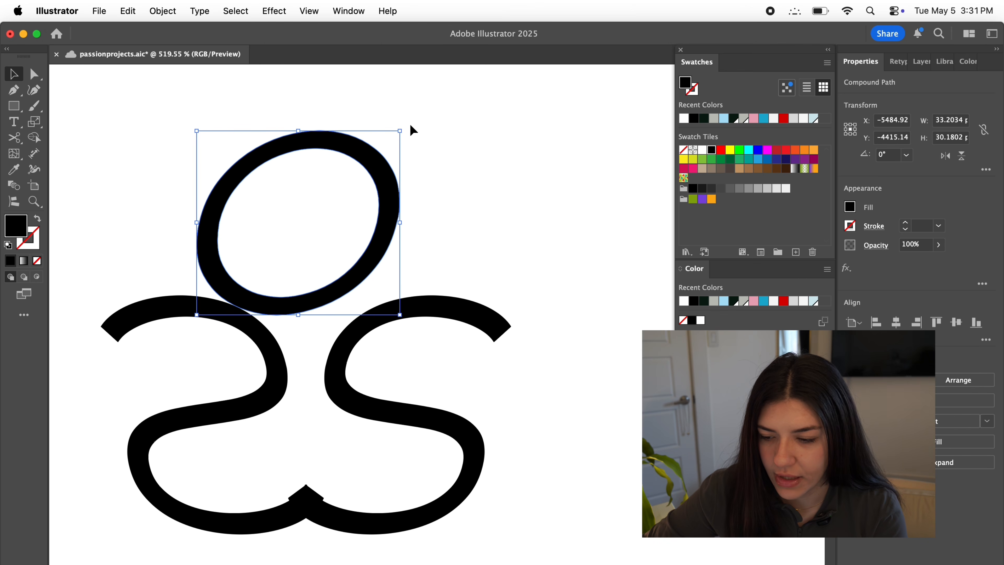
Step: Shrink the letter o and centre it above the gap between the two S shapes
drag(401, 129, 273, 246)
drag(261, 294, 350, 252)
scroll(300, 471, up, 2)
drag(386, 200, 367, 240)
click(464, 202)
Step: Examine the overlapping lower ends of the mirrored S pair up close
scroll(464, 201, down, 4)
scroll(462, 206, up, 1)
scroll(356, 368, up, 3)
drag(399, 407, 399, 407)
click(375, 451)
scroll(377, 400, up, 3)
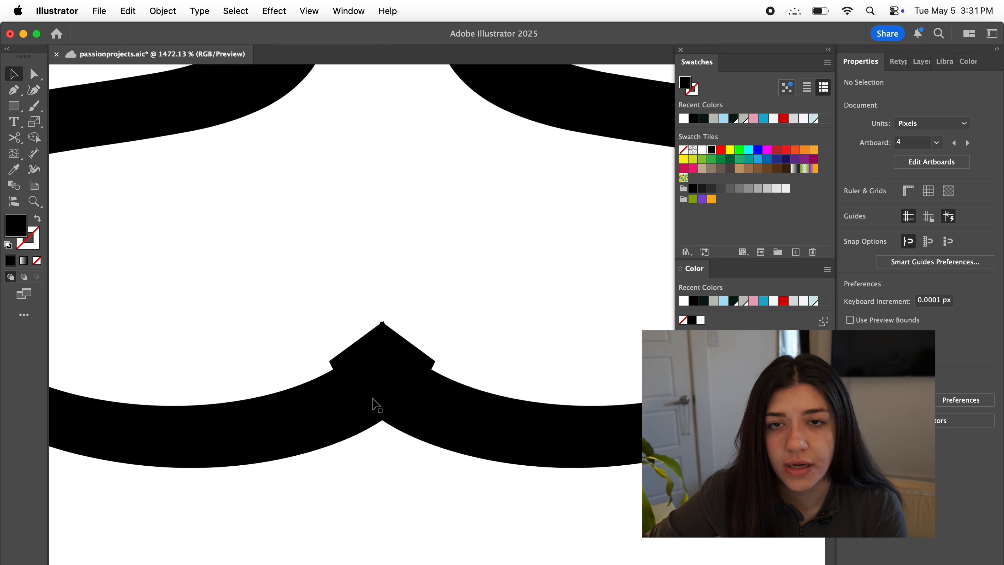
scroll(374, 404, up, 3)
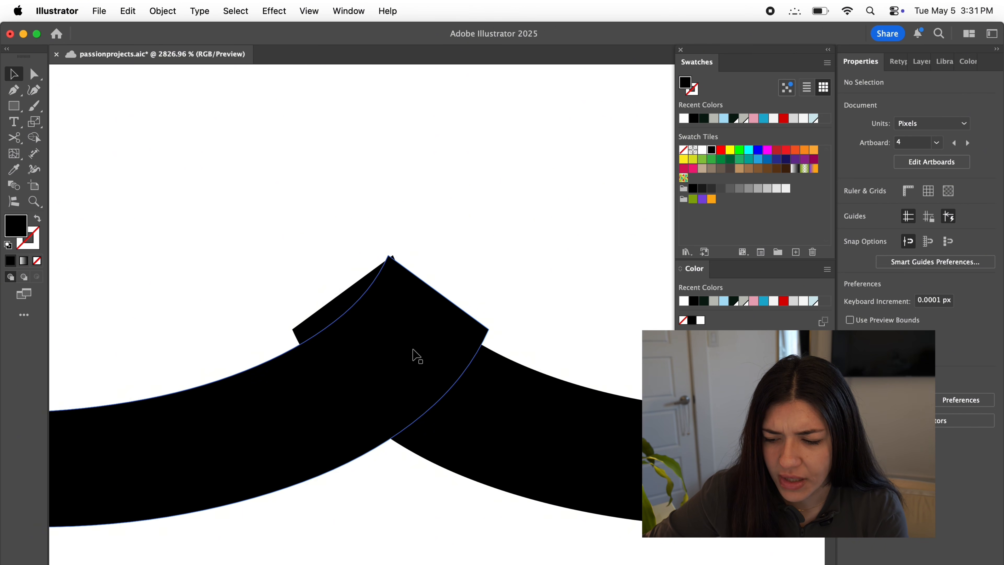
scroll(443, 305, down, 2)
scroll(427, 315, down, 5)
scroll(377, 420, down, 5)
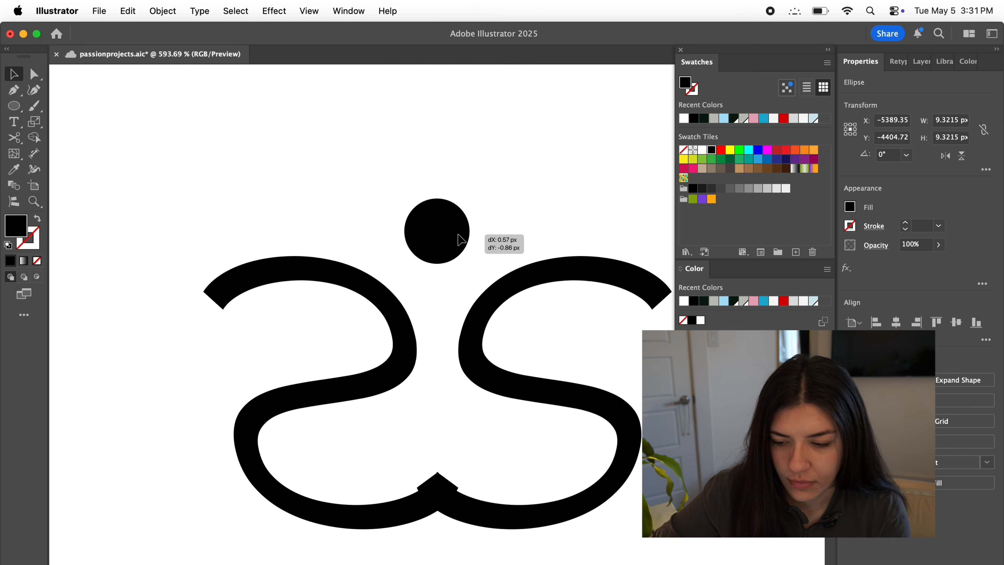
Step: Centre the solid black circle above the second mirrored S pair and compare it with the letter o version
drag(459, 239, 459, 236)
click(543, 207)
scroll(540, 207, down, 2)
scroll(539, 207, down, 3)
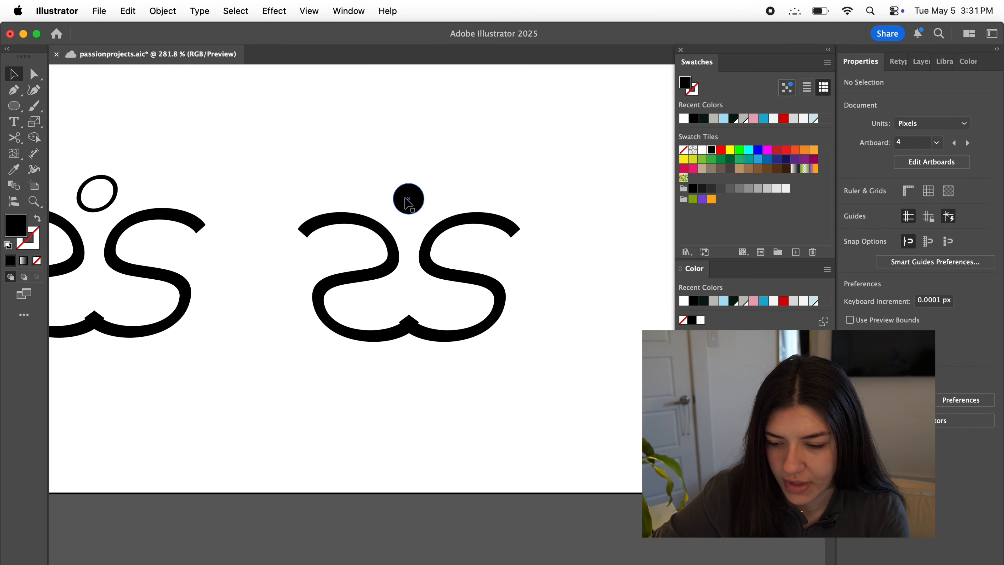
scroll(407, 208, left, 5)
scroll(293, 204, down, 3)
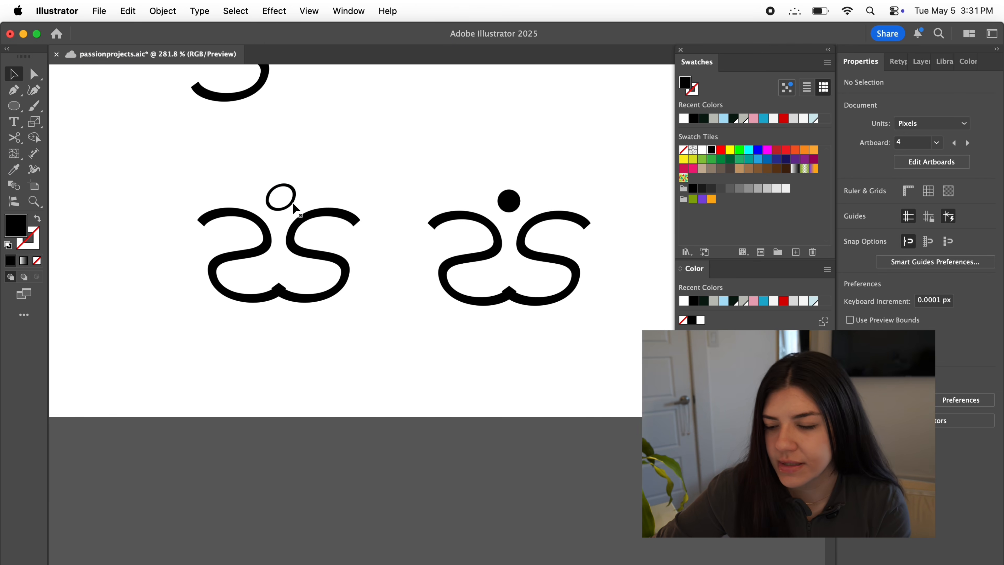
Step: Place a copy of the slanted ampersand from the concept 01 wordmark in the empty area beneath the stacked lockups
scroll(301, 224, up, 2)
scroll(301, 224, right, 2)
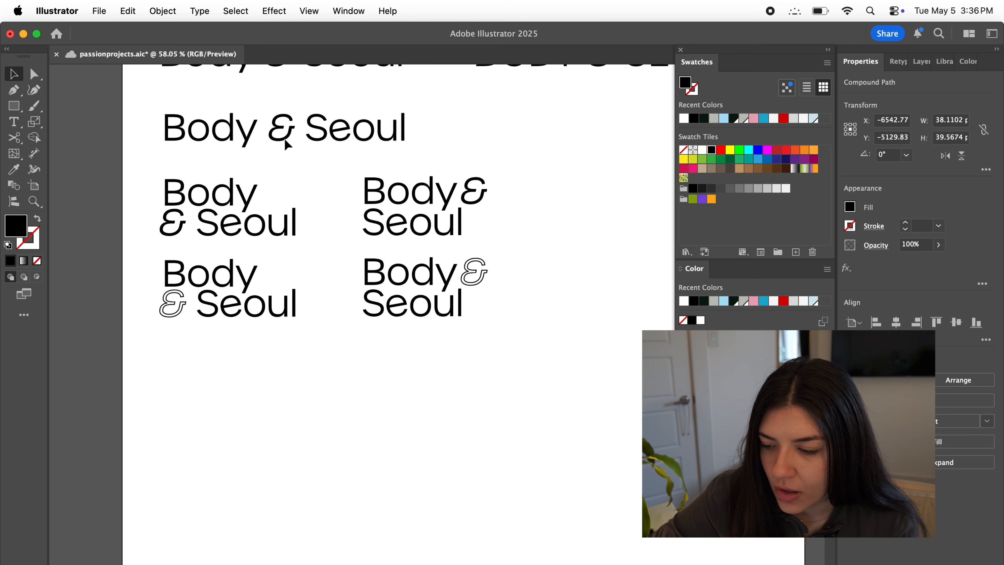
scroll(287, 138, down, 5)
scroll(286, 137, left, 5)
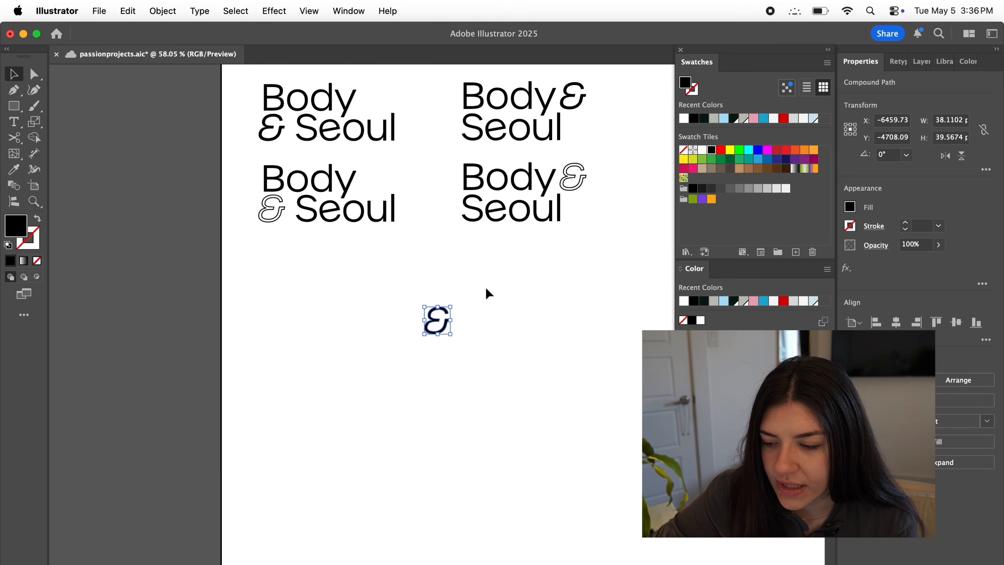
scroll(424, 306, up, 5)
drag(448, 328, 240, 292)
scroll(239, 292, up, 5)
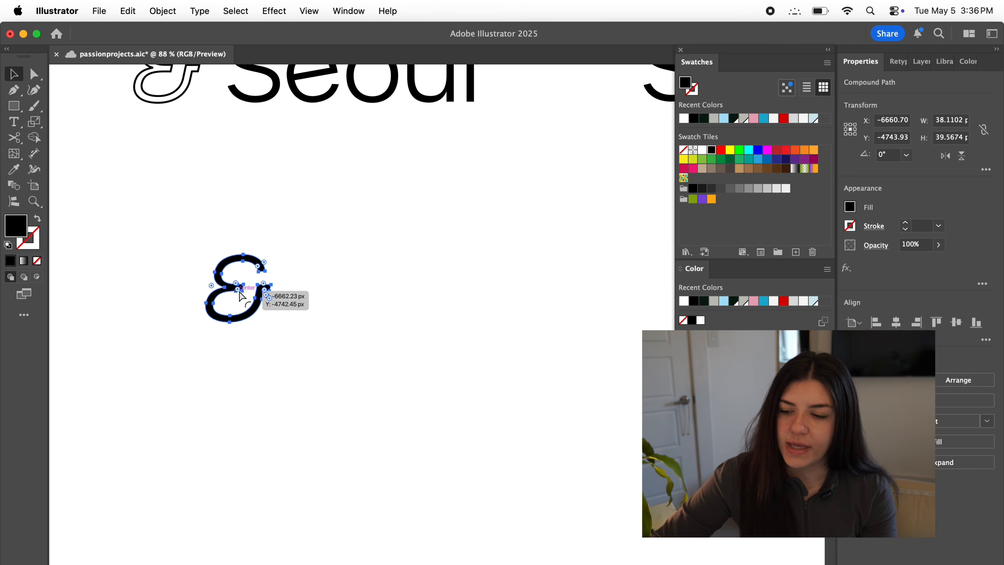
Step: Add a second copy of the ampersand, mirrored left to right, beside the first one
key(super+v)
scroll(240, 292, up, 5)
drag(564, 342, 149, 266)
scroll(158, 256, up, 3)
drag(412, 244, 401, 280)
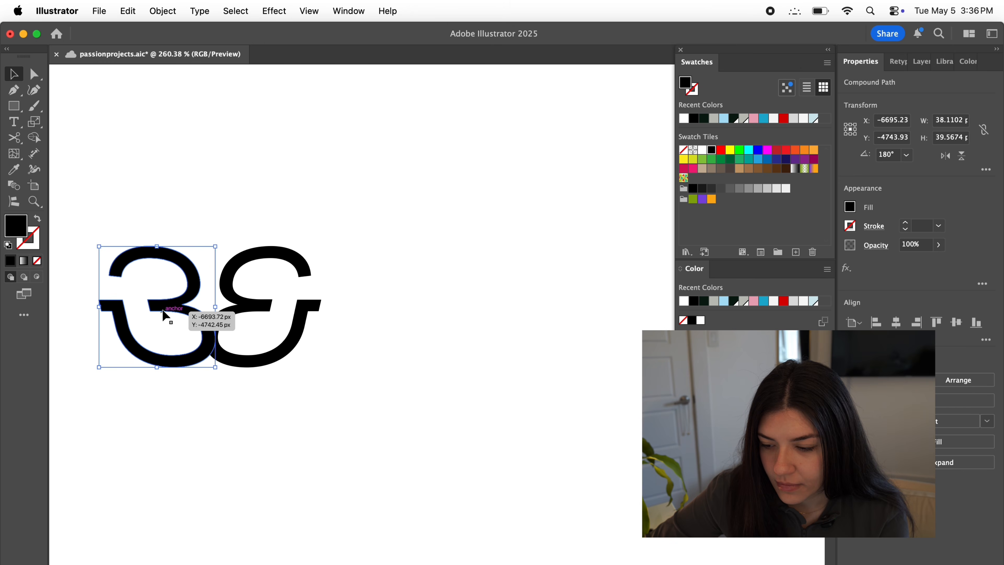
Step: Move the mirrored ampersand to the first one's open side and join their inner ends into a butterfly shape
drag(180, 311, 338, 313)
scroll(338, 314, up, 5)
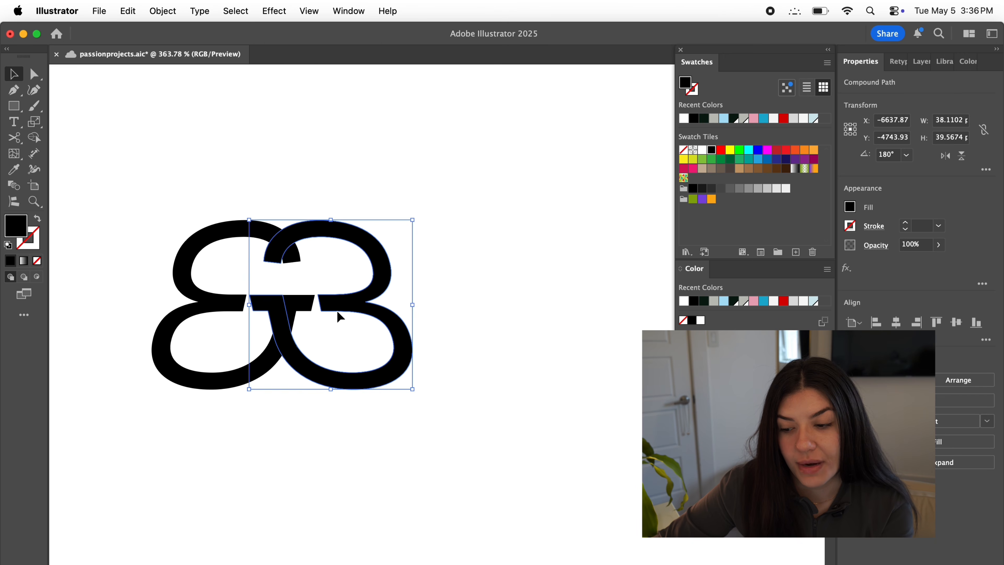
scroll(394, 325, up, 2)
drag(392, 325, 449, 322)
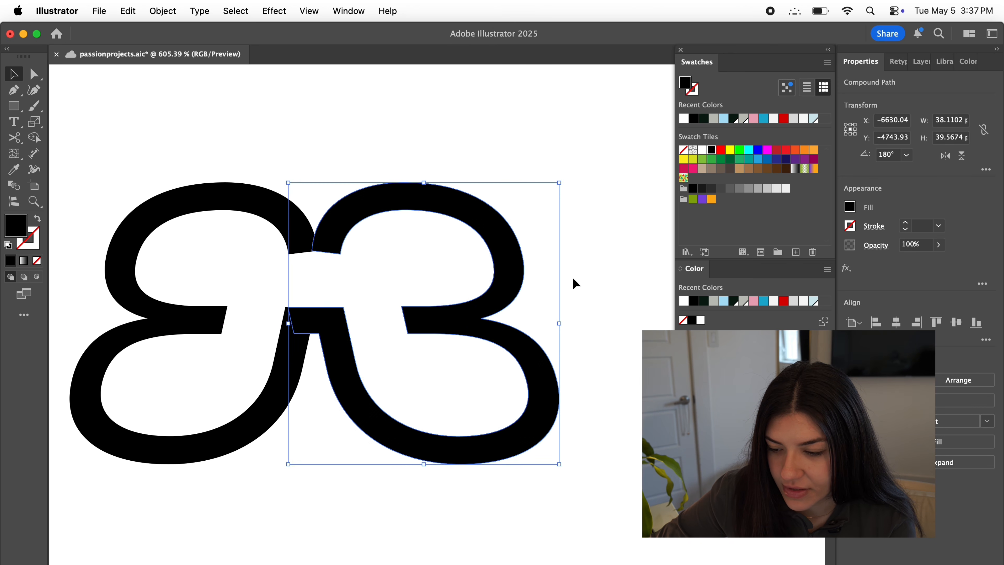
click(573, 277)
scroll(573, 277, down, 3)
scroll(573, 277, down, 2)
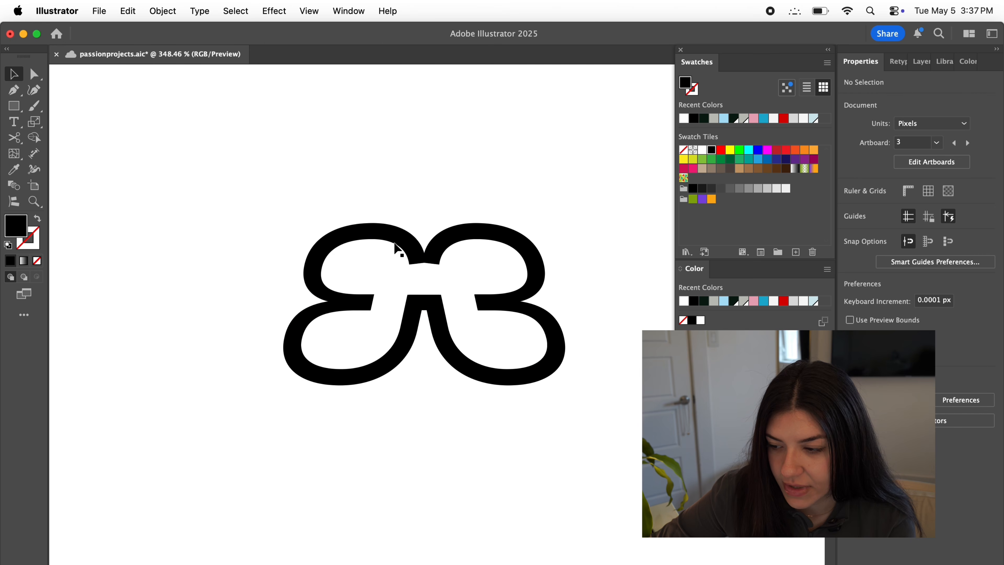
Step: Draw a small solid black circle centred above the joined ampersand butterfly
scroll(403, 476, down, 2)
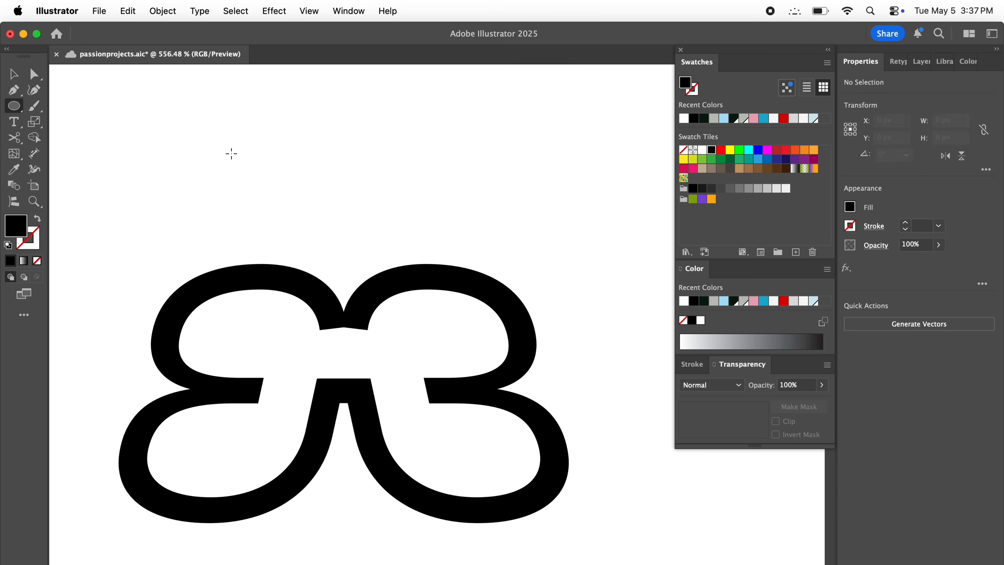
drag(315, 195, 379, 261)
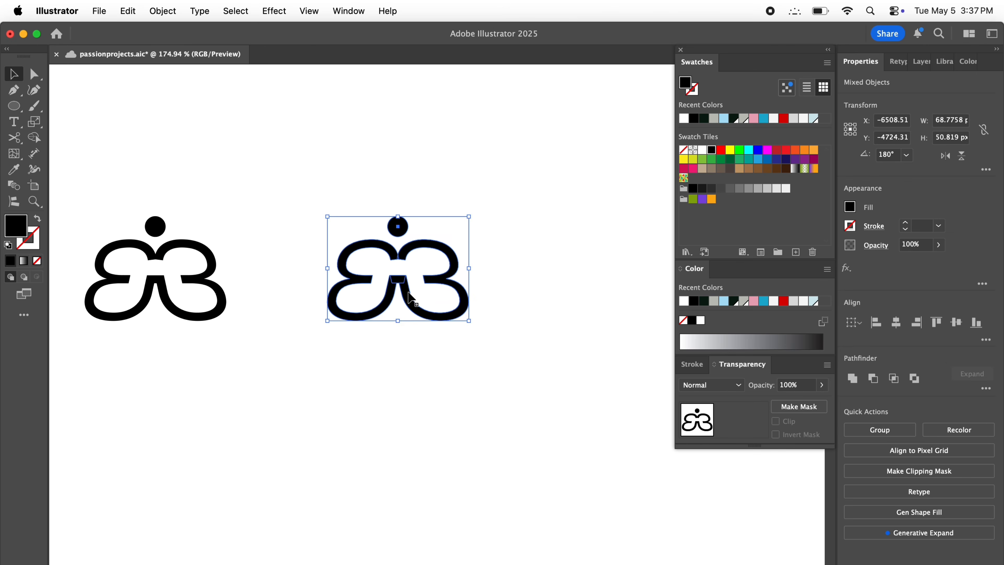
Step: Unite the copied butterfly's overlapping halves and swap fill and stroke on it and its circle to make an outline version
key(shift+x)
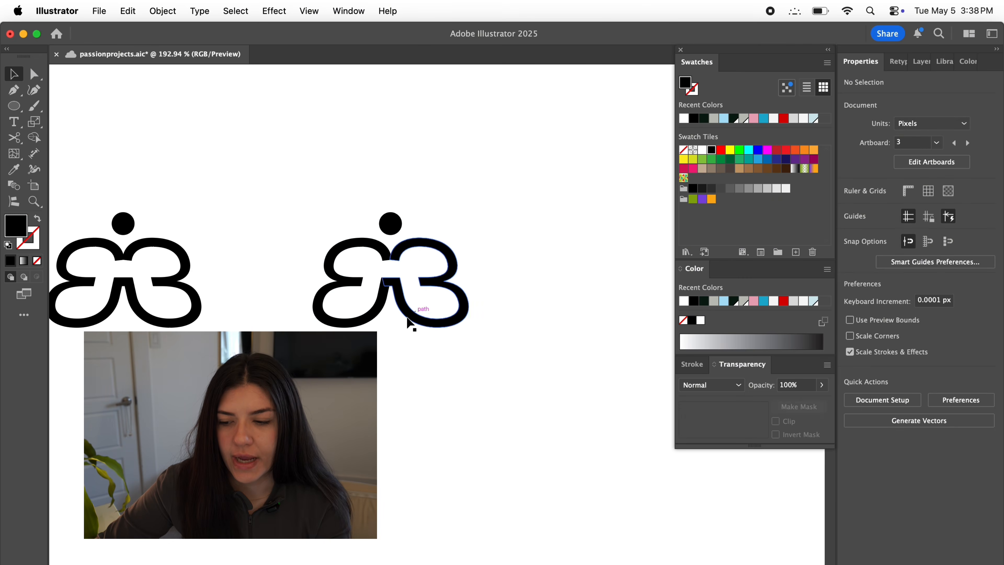
click(381, 239)
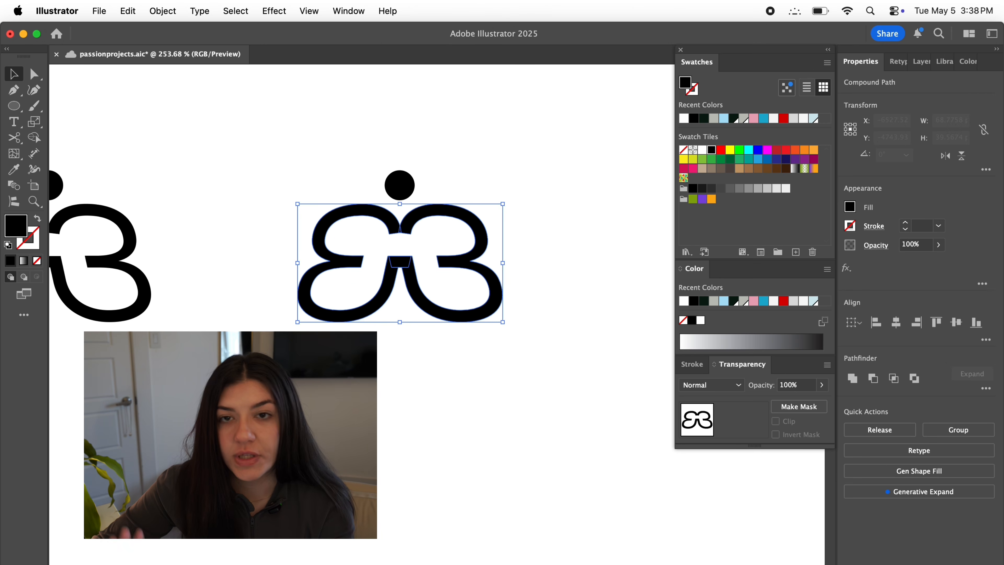
scroll(408, 254, up, 5)
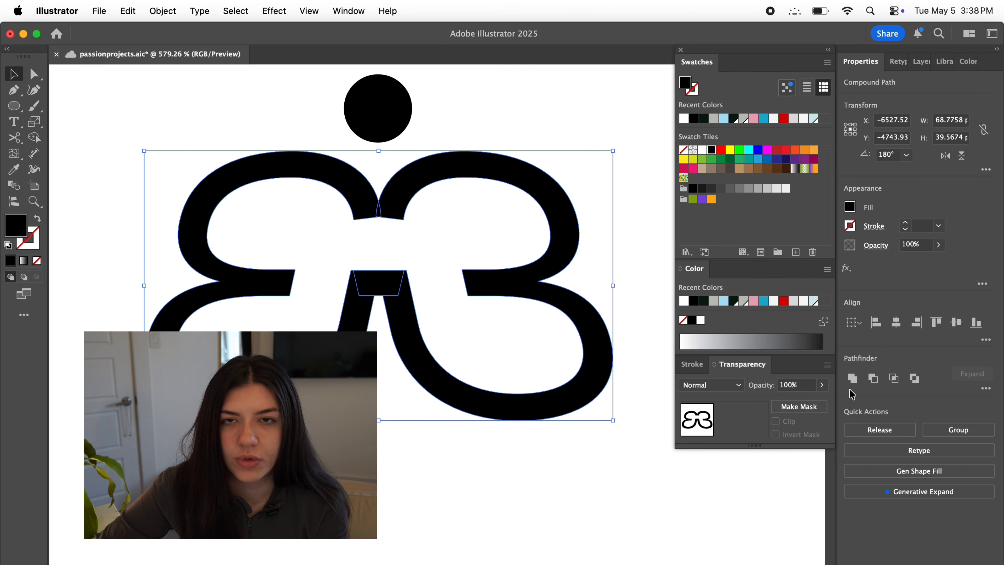
key(super+a)
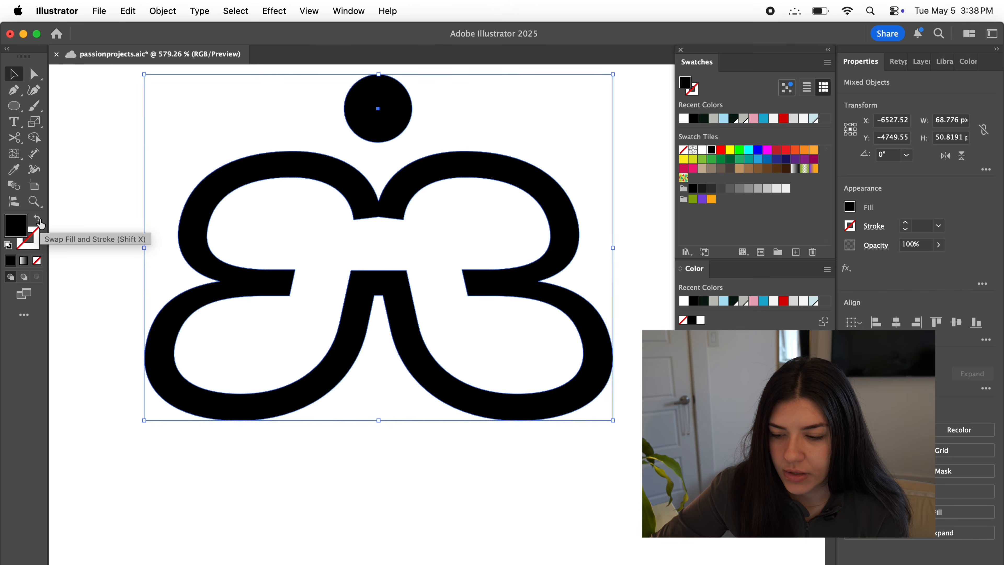
click(38, 220)
click(87, 164)
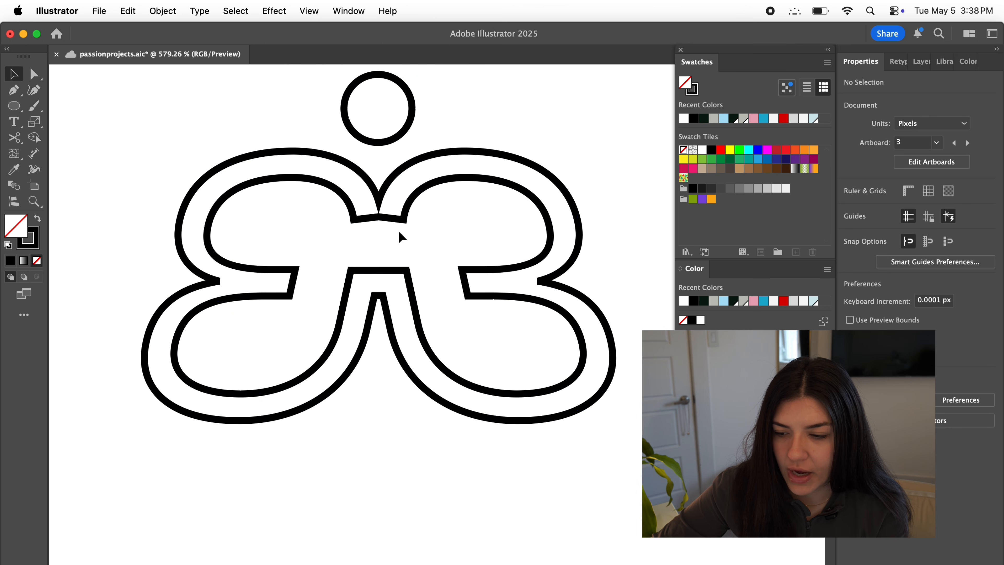
Step: Examine the outlined butterfly mark and its upside-down variant at different zoom levels
scroll(399, 230, up, 5)
scroll(398, 231, down, 8)
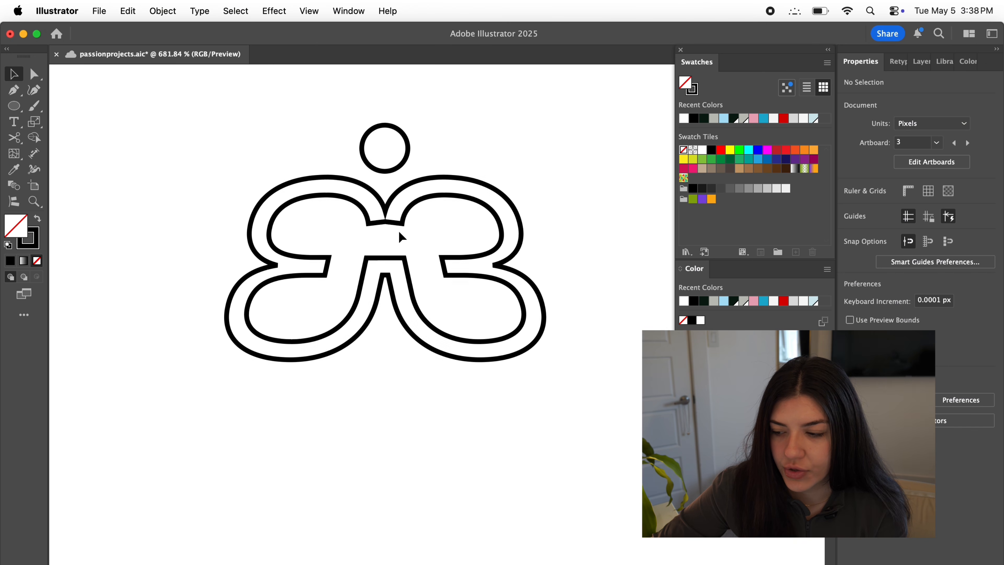
scroll(355, 438, down, 3)
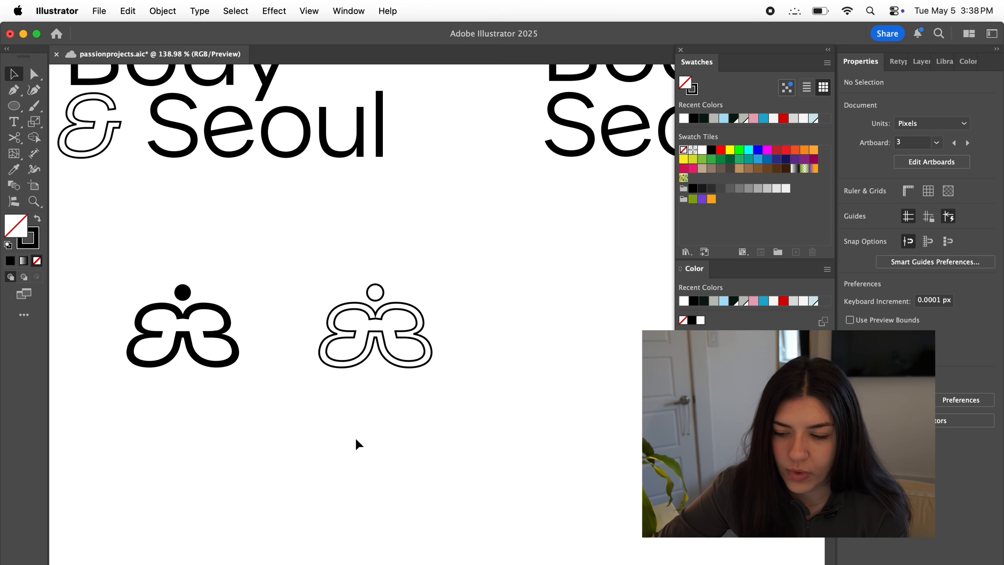
scroll(356, 438, down, 2)
scroll(355, 438, up, 2)
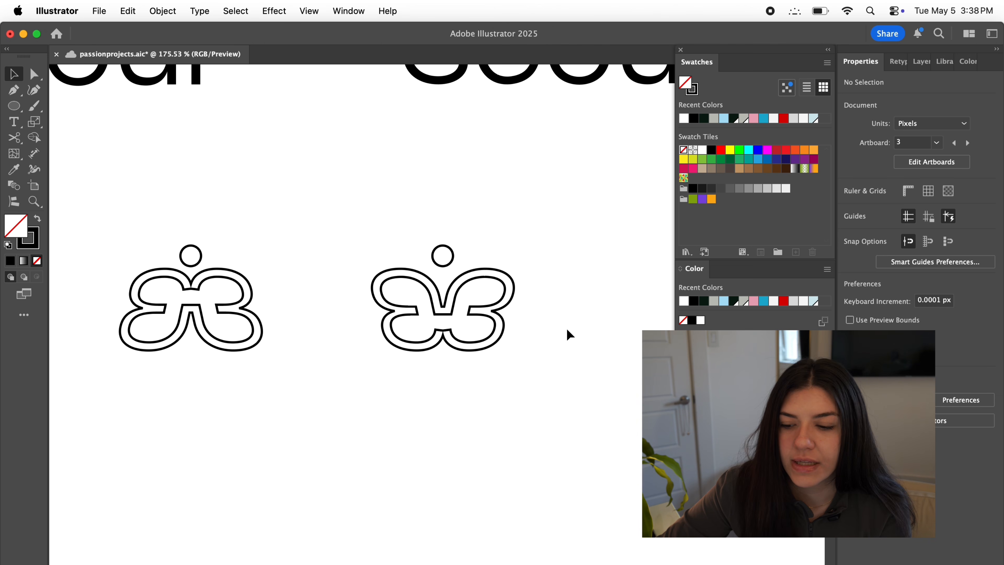
scroll(568, 335, up, 4)
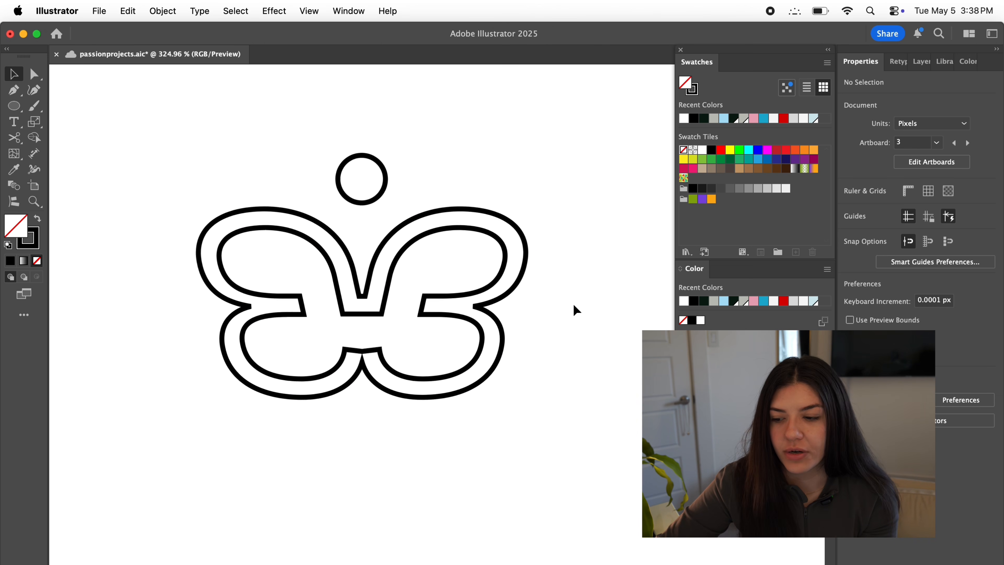
scroll(576, 310, down, 2)
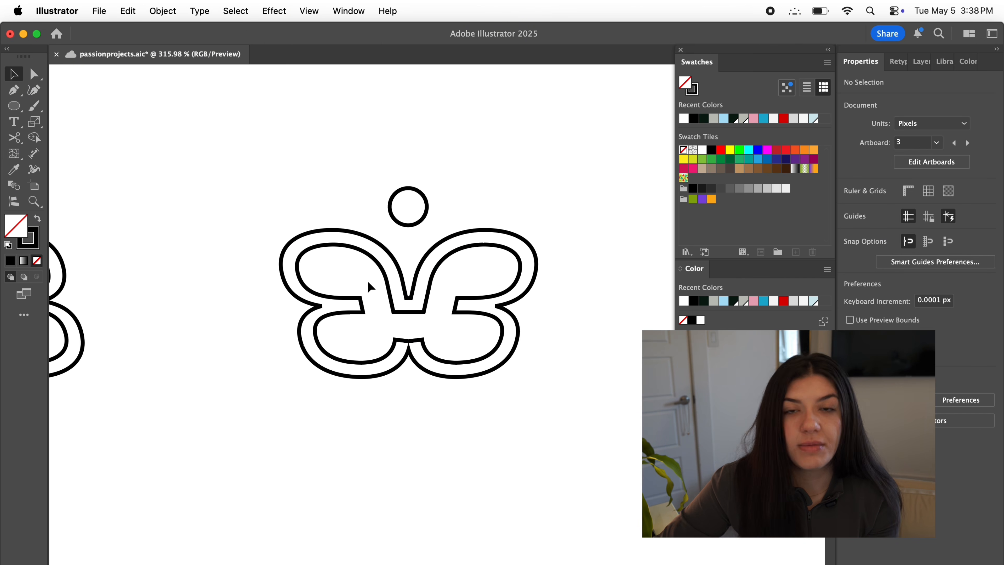
scroll(305, 400, up, 1)
scroll(305, 399, up, 2)
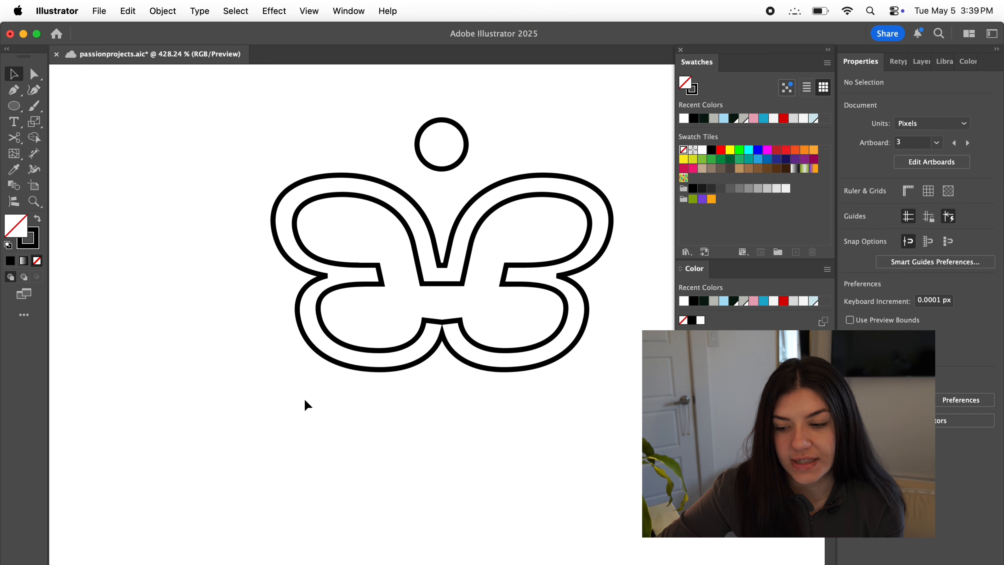
scroll(305, 399, down, 1)
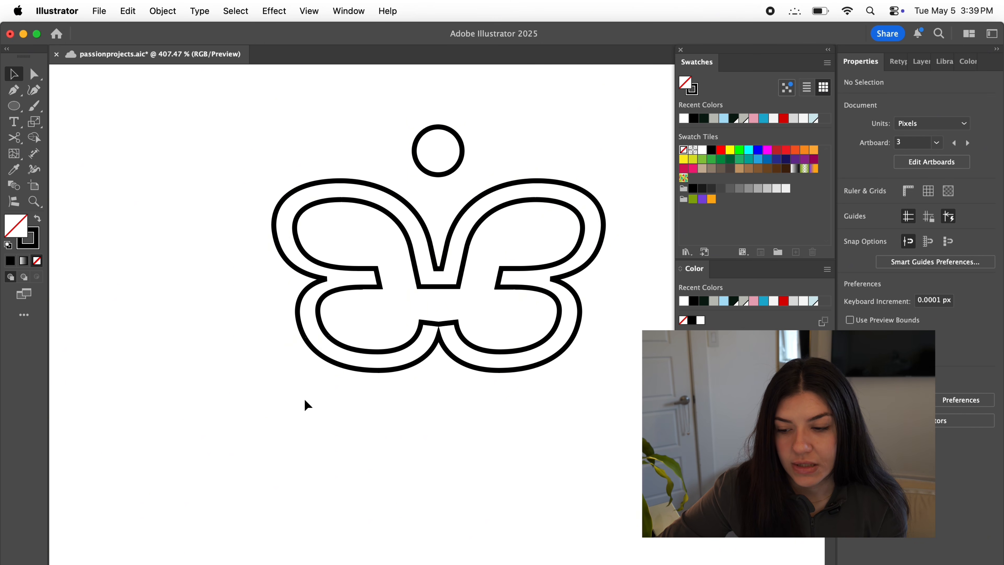
drag(513, 134, 377, 418)
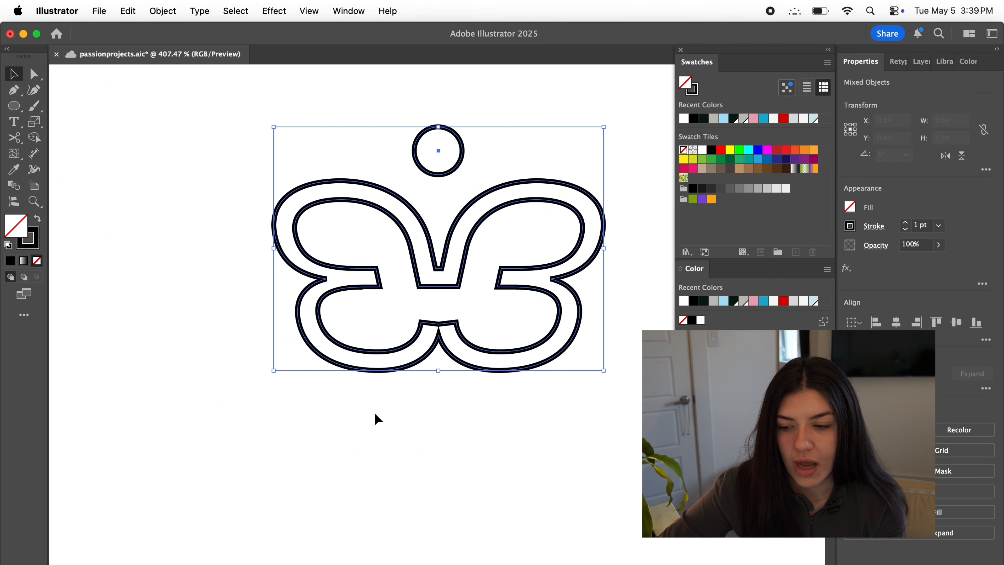
click(484, 465)
Step: Replace concept 02's second S-pair mark with a copy of the first mark that has the hollow letter o
scroll(498, 451, down, 5)
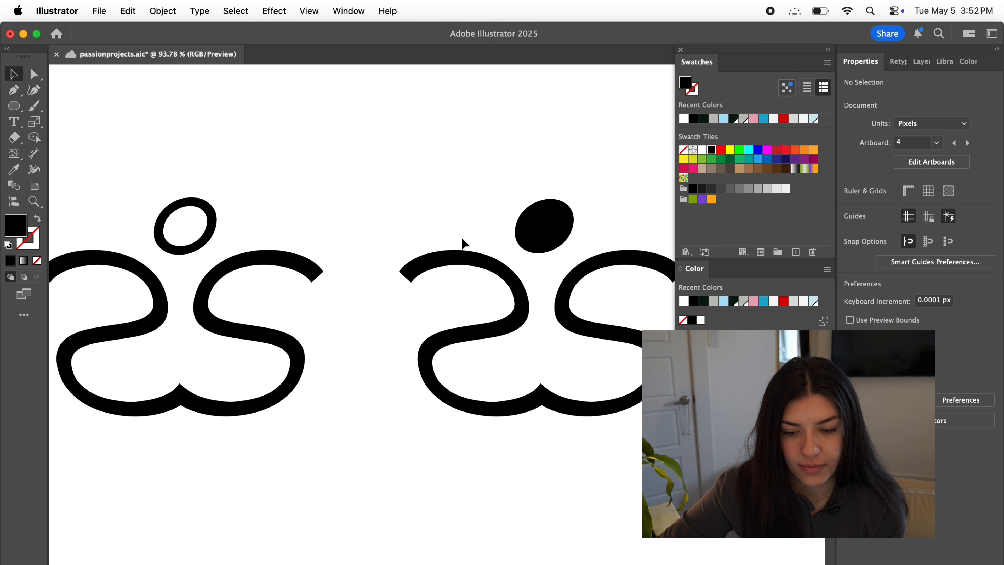
scroll(464, 242, down, 2)
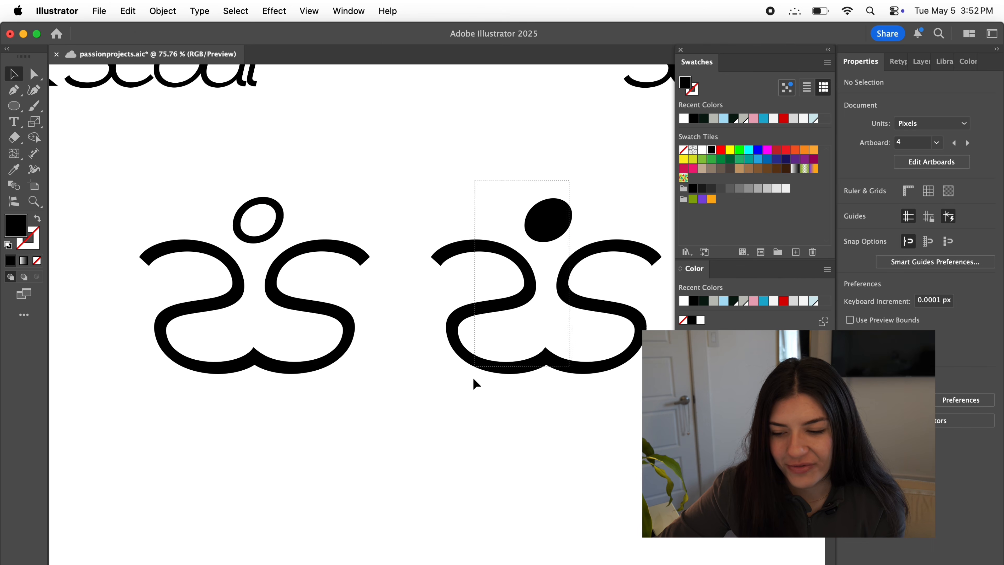
drag(473, 379, 471, 382)
key(Delete)
drag(341, 174, 209, 328)
drag(307, 250, 599, 249)
click(440, 327)
Step: Try covering the copied mark's letter o with an ellipse about 77 by 70 px and combining them using Pathfinder
scroll(440, 327, right, 4)
scroll(440, 327, up, 5)
drag(14, 106, 43, 123)
click(316, 186)
key(Escape)
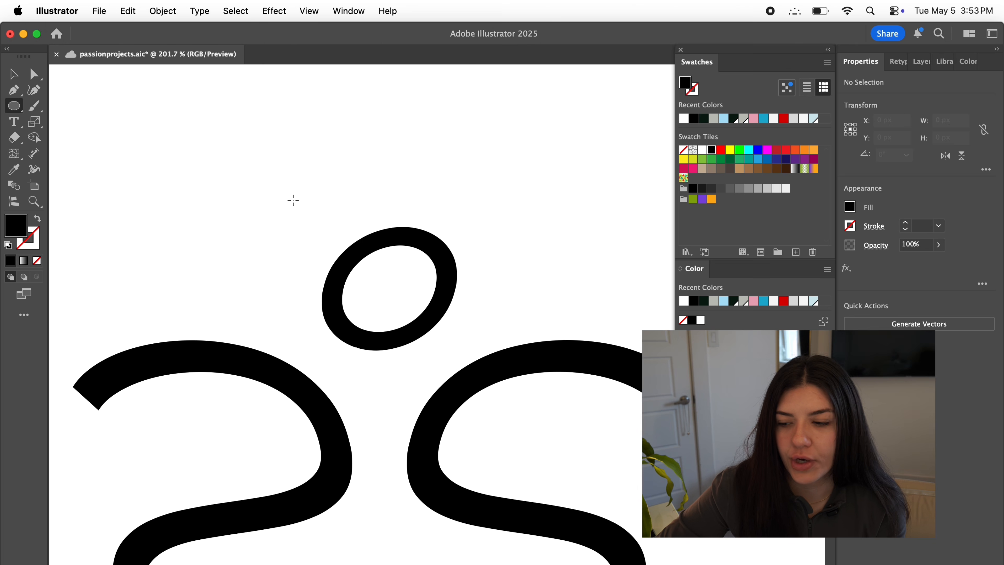
drag(289, 197, 473, 361)
key(v)
drag(227, 143, 439, 252)
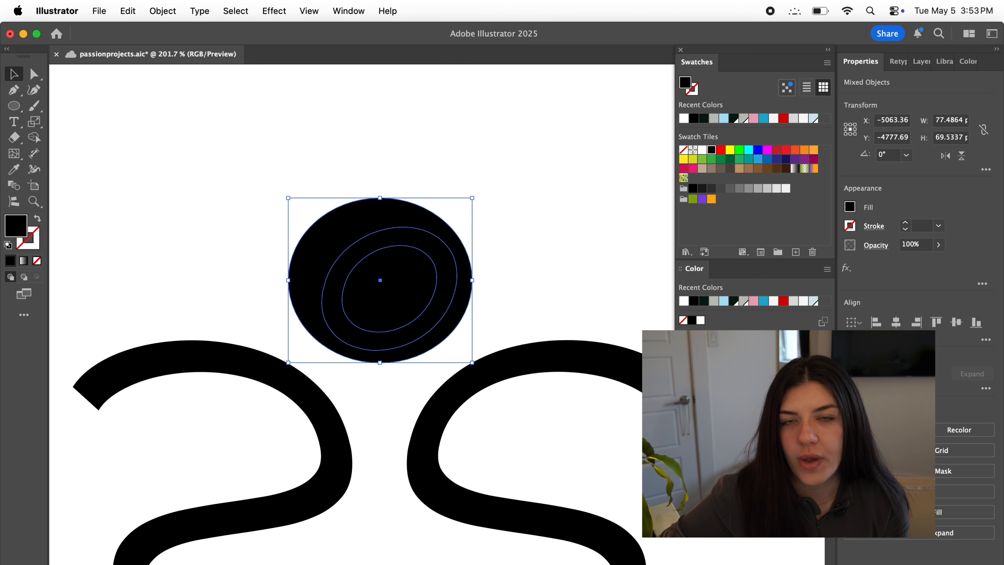
click(912, 374)
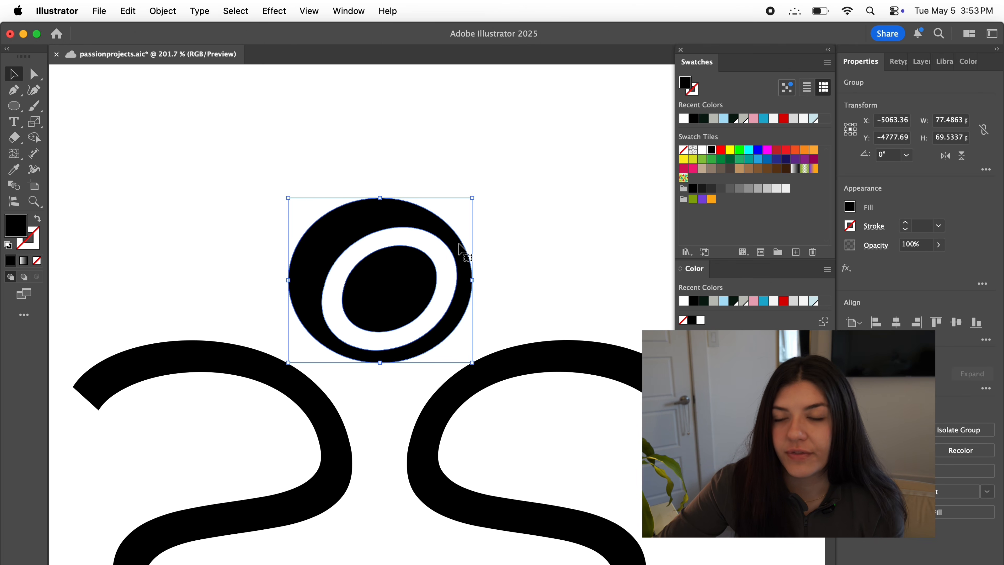
key(super+z)
click(890, 374)
key(super+z)
key(super+z)
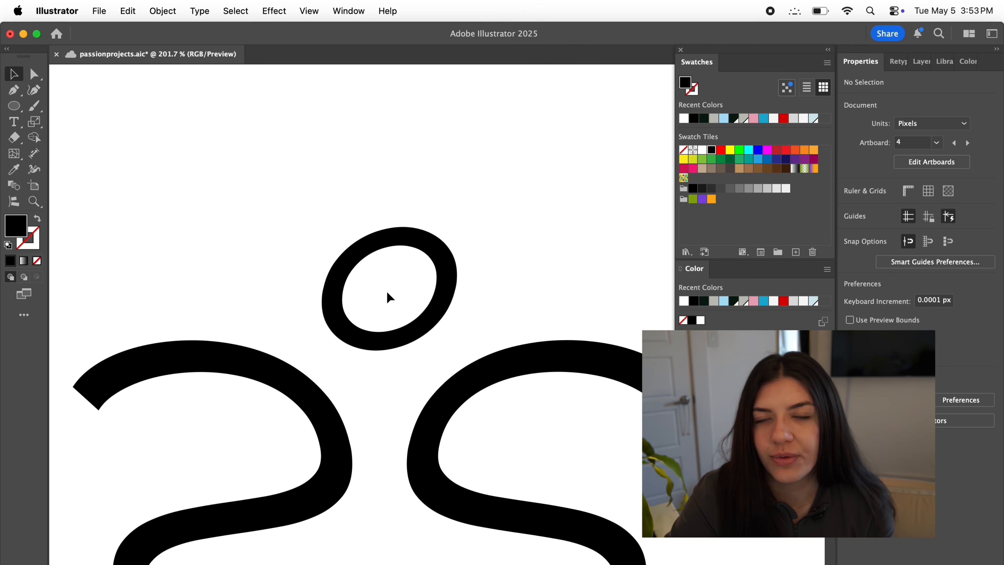
Step: Draw overlapping black ellipses over the hollow centre of the copied mark's letter o until it is filled
scroll(388, 293, up, 5)
key(l)
drag(249, 222, 517, 430)
drag(250, 222, 231, 162)
drag(363, 135, 557, 382)
drag(439, 124, 307, 248)
key(v)
click(137, 112)
Step: Unite the letter o and its covering ellipses into one solid shape
scroll(138, 115, down, 8)
scroll(524, 150, up, 5)
drag(558, 112, 372, 272)
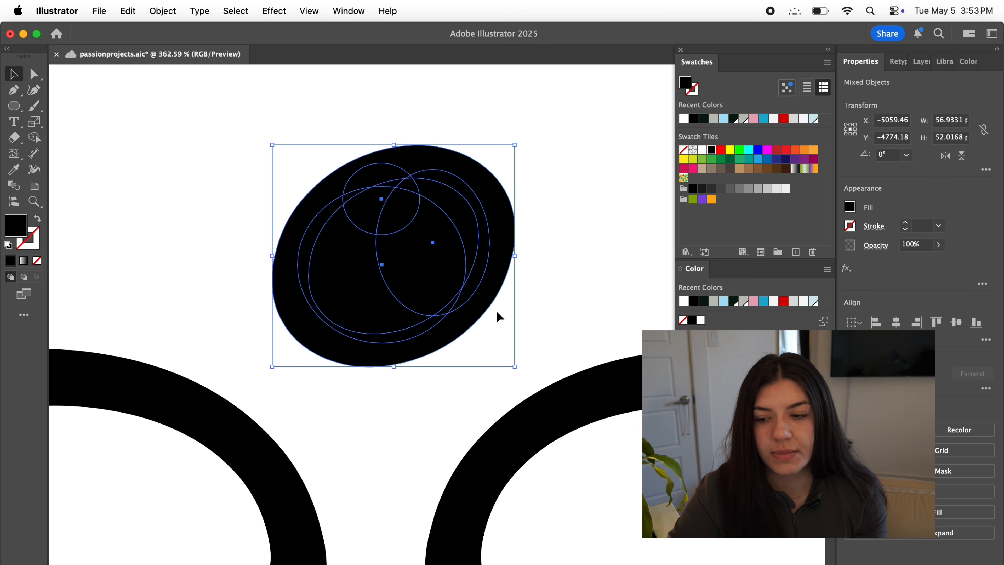
click(852, 374)
click(530, 284)
scroll(530, 284, down, 10)
scroll(589, 285, up, 3)
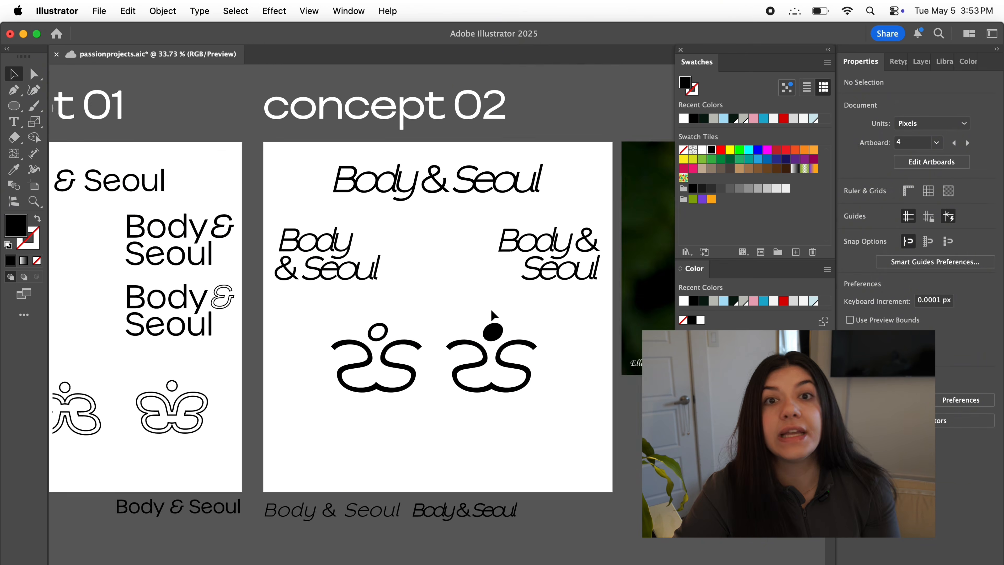
Step: Swap stroke and fill on concept 01's butterfly with the larger upper wings to give it a solid black fill
scroll(493, 316, left, 8)
scroll(378, 352, down, 2)
scroll(522, 348, up, 5)
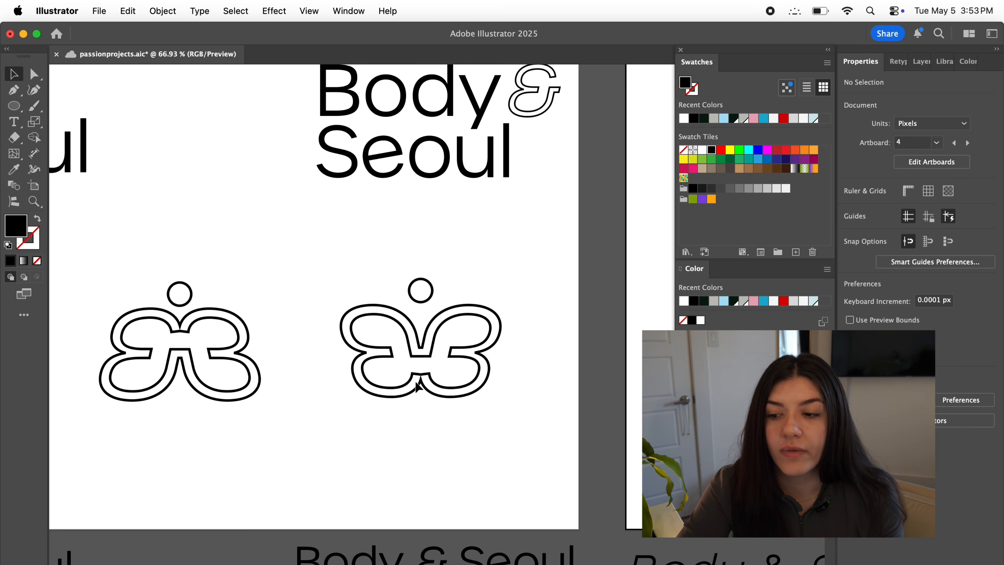
scroll(417, 385, down, 1)
scroll(417, 386, left, 4)
scroll(371, 431, right, 3)
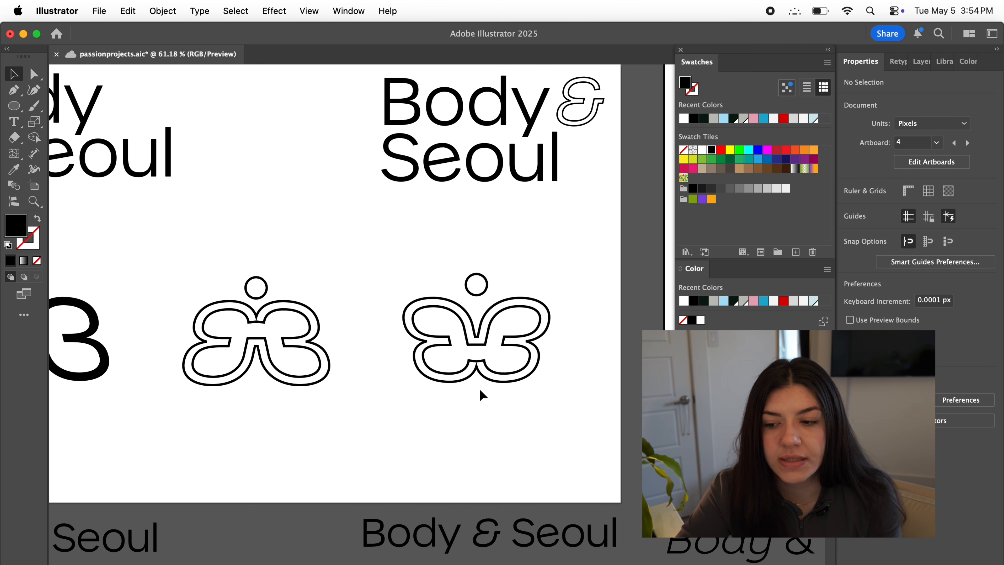
scroll(518, 368, up, 6)
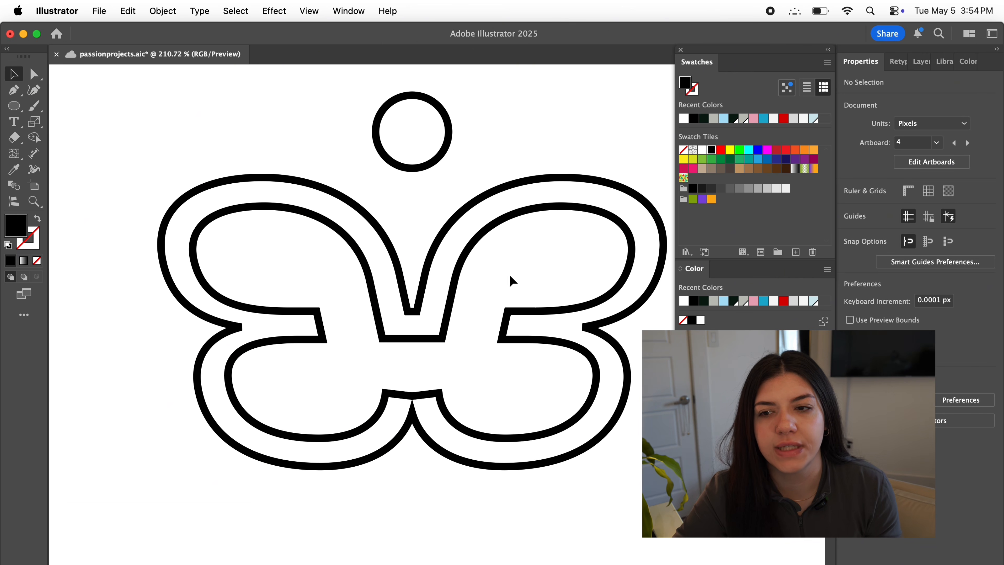
click(422, 414)
click(37, 218)
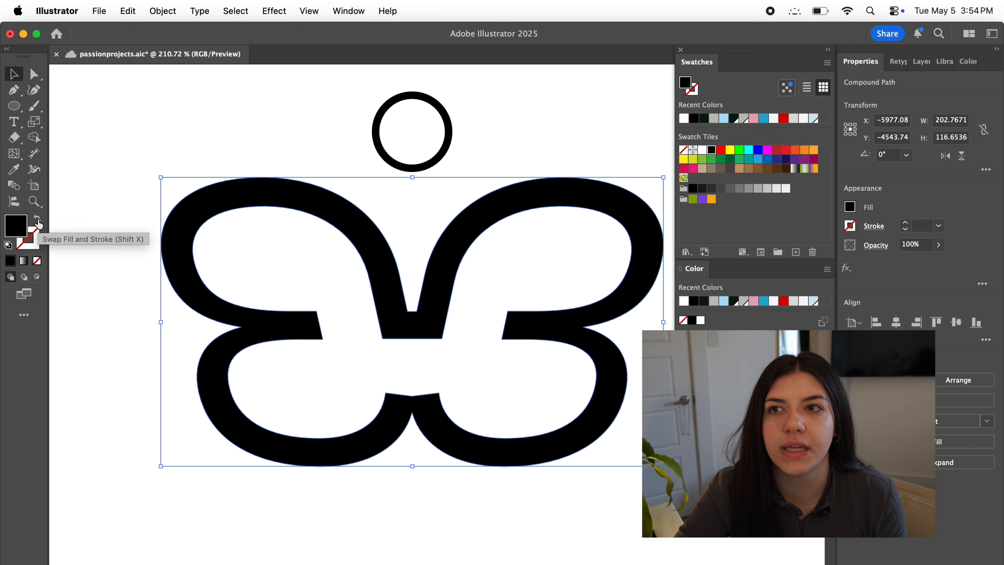
click(394, 477)
Step: Draw a rectangle about 21.5 by 2.8 px across the uneven upper edge where the lower wings meet
scroll(358, 254, up, 3)
scroll(358, 399, up, 4)
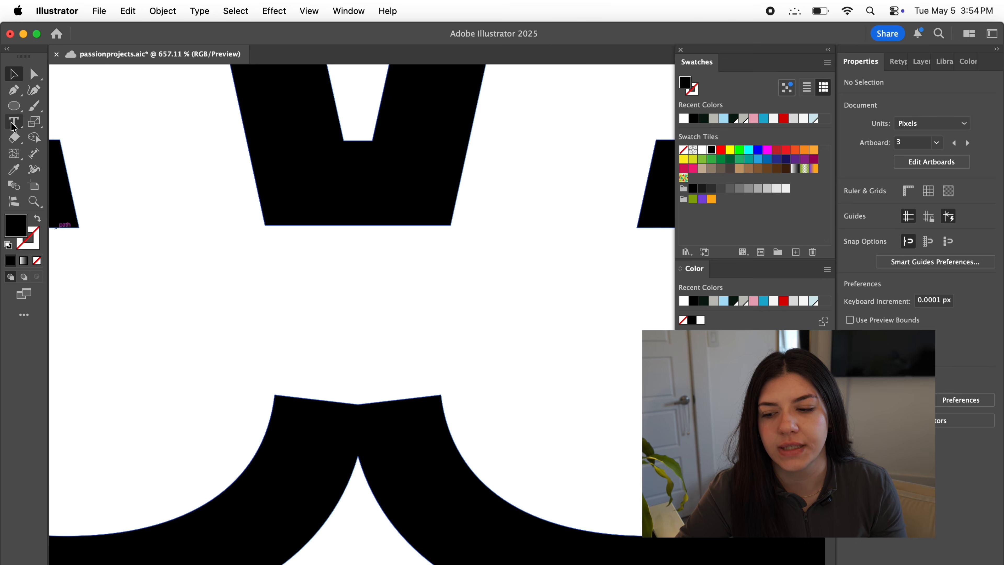
key(m)
scroll(291, 243, up, 2)
scroll(301, 478, down, 3)
mouse_move(235, 391)
mouse_down()
mouse_move(477, 413)
mouse_move(482, 423)
mouse_up()
Step: Draw a square about 5.3 px wide over the pointed notch between the lower wings
scroll(482, 423, up, 8)
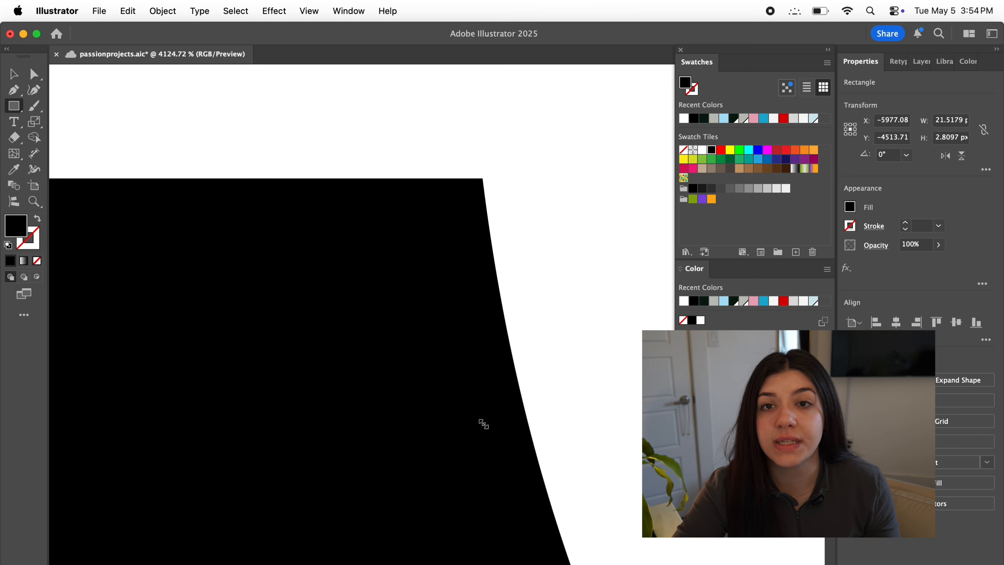
scroll(482, 423, down, 9)
scroll(482, 424, up, 1)
drag(386, 409, 349, 353)
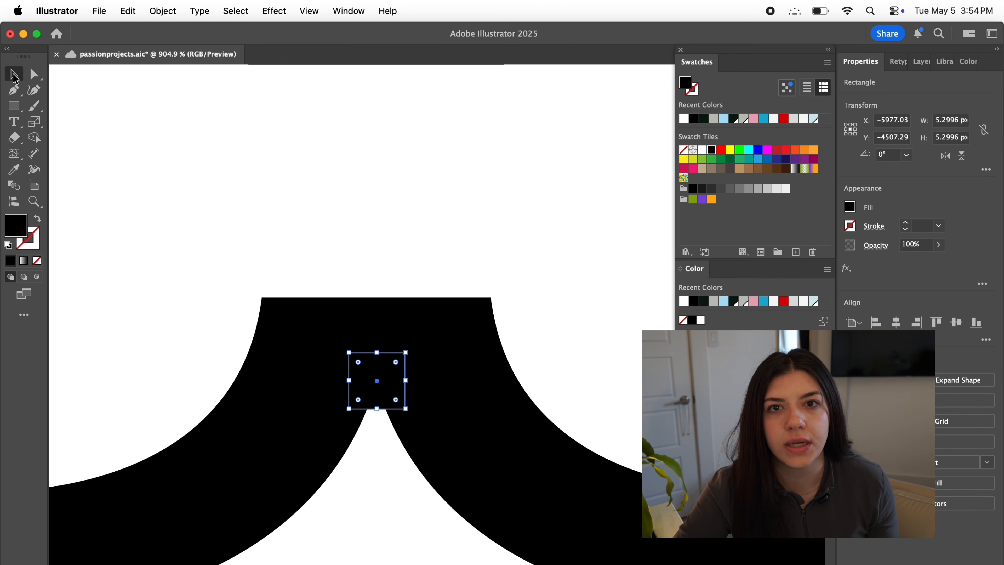
click(13, 78)
click(125, 193)
scroll(125, 192, down, 4)
scroll(304, 137, up, 1)
Step: Draw another, larger rectangle over the joint between the lower wings, reaching down to the notch
click(18, 103)
scroll(291, 171, up, 5)
mouse_move(292, 171)
mouse_down()
mouse_move(409, 266)
mouse_move(437, 371)
mouse_up()
click(14, 74)
scroll(351, 426, down, 4)
scroll(351, 426, down, 6)
drag(385, 145, 458, 382)
scroll(319, 410, up, 4)
click(526, 213)
scroll(526, 213, down, 4)
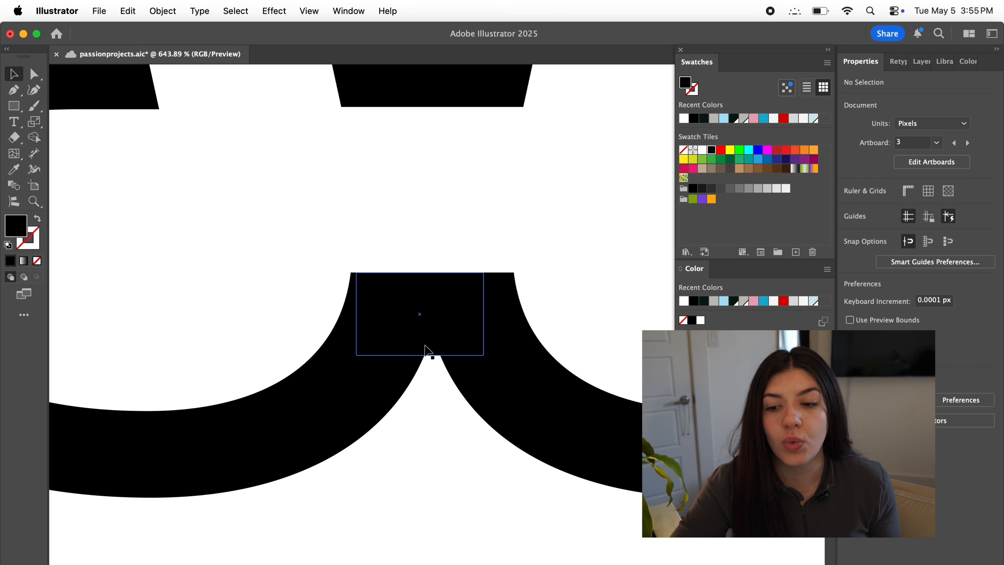
scroll(430, 373, up, 2)
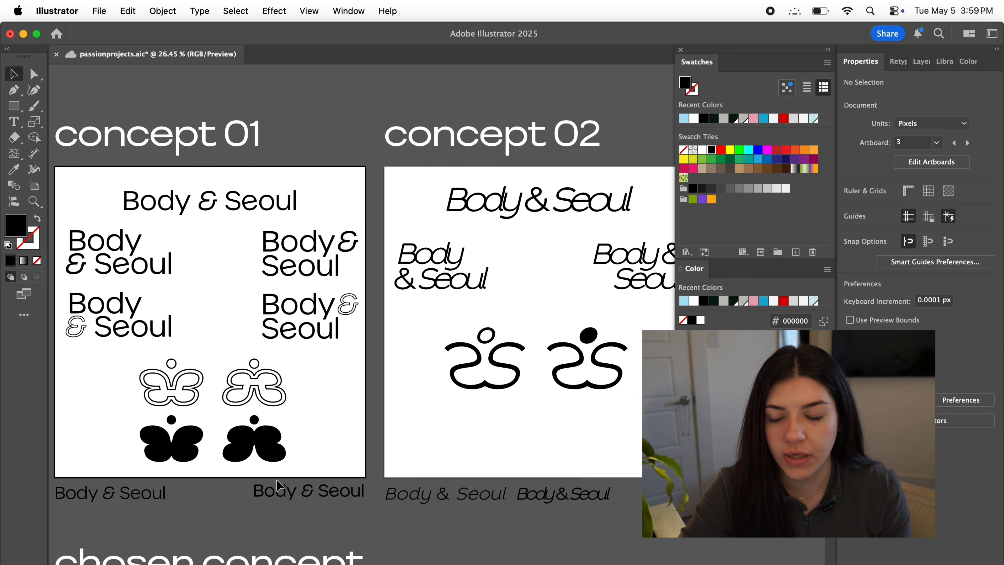
Step: Compare the wordmarks, stacked lockups and outlined and solid icon marks across the concept 01 and concept 02 artboards
scroll(276, 479, left, 3)
scroll(275, 479, right, 3)
scroll(276, 480, down, 1)
scroll(276, 480, down, 1)
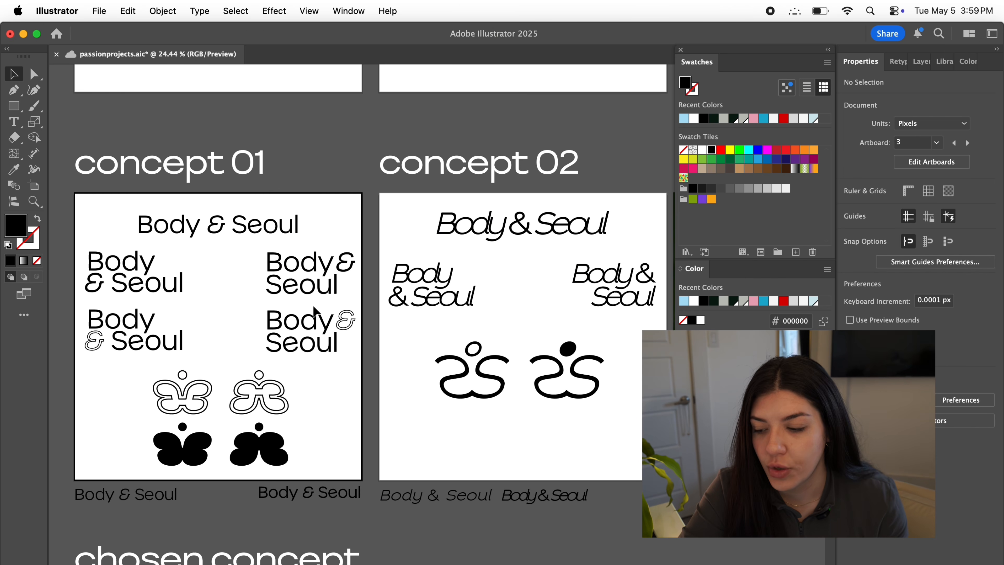
scroll(247, 254, up, 3)
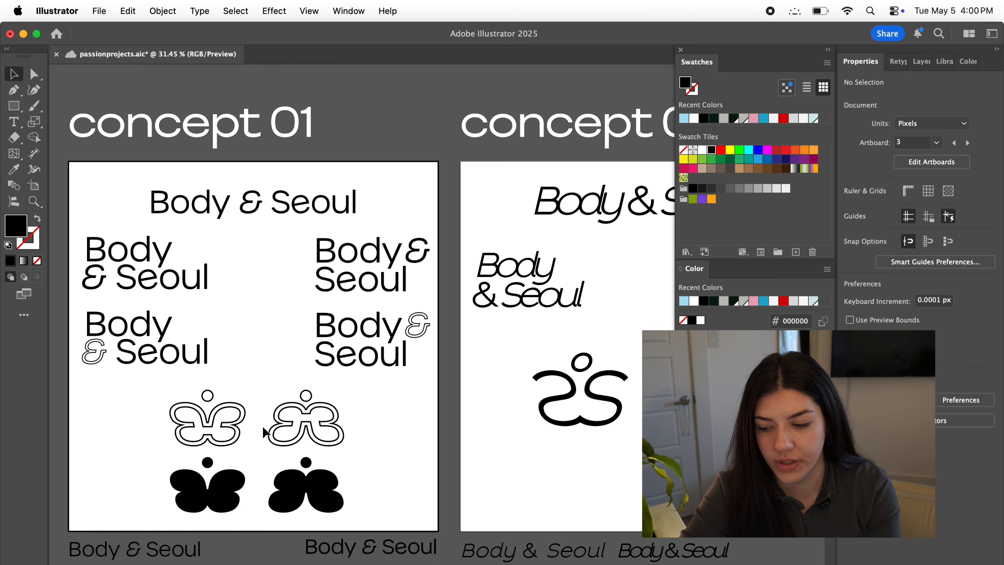
scroll(264, 432, down, 1)
scroll(265, 431, right, 6)
scroll(264, 431, up, 3)
scroll(264, 432, down, 4)
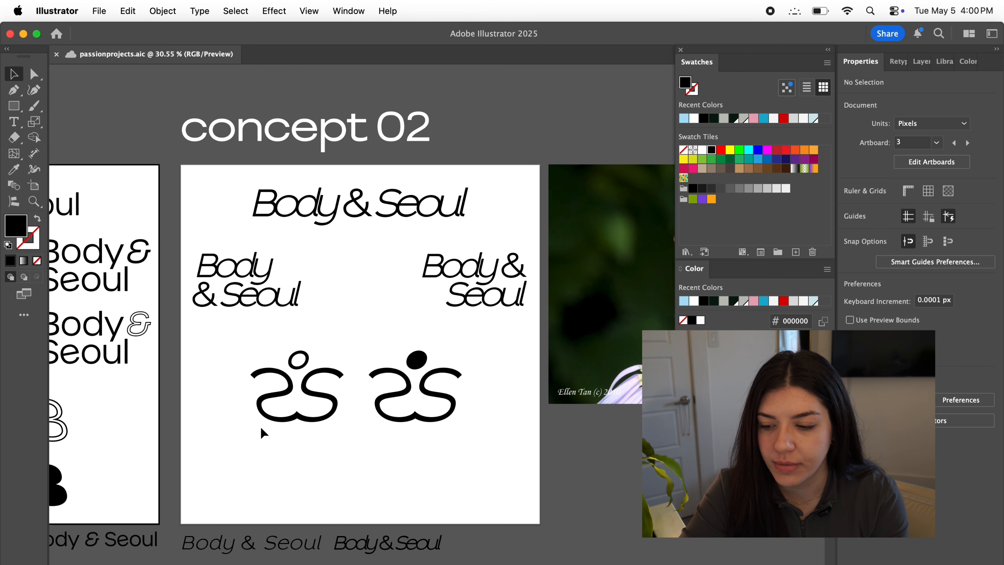
Step: Review the concept 01 and concept 02 artboards up close, and examine the logo set on the chosen concept artboard
scroll(263, 432, up, 4)
scroll(262, 432, down, 2)
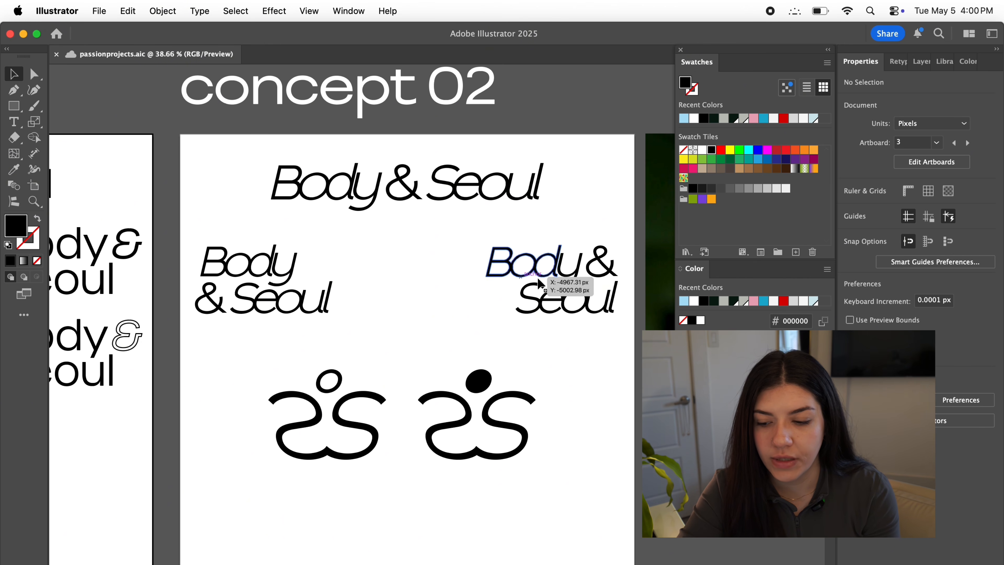
scroll(507, 289, down, 5)
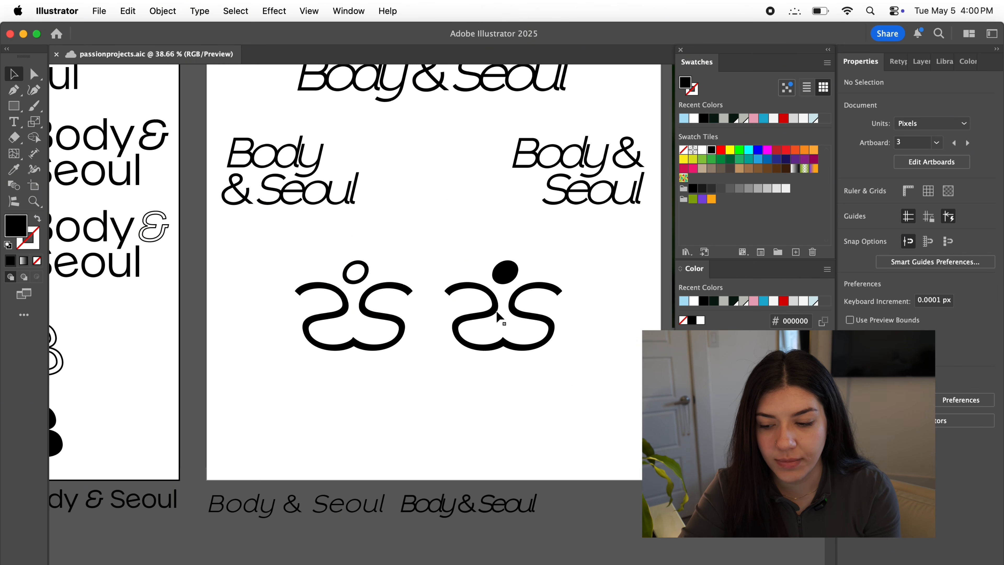
scroll(312, 286, left, 5)
scroll(312, 286, down, 1)
scroll(314, 293, down, 4)
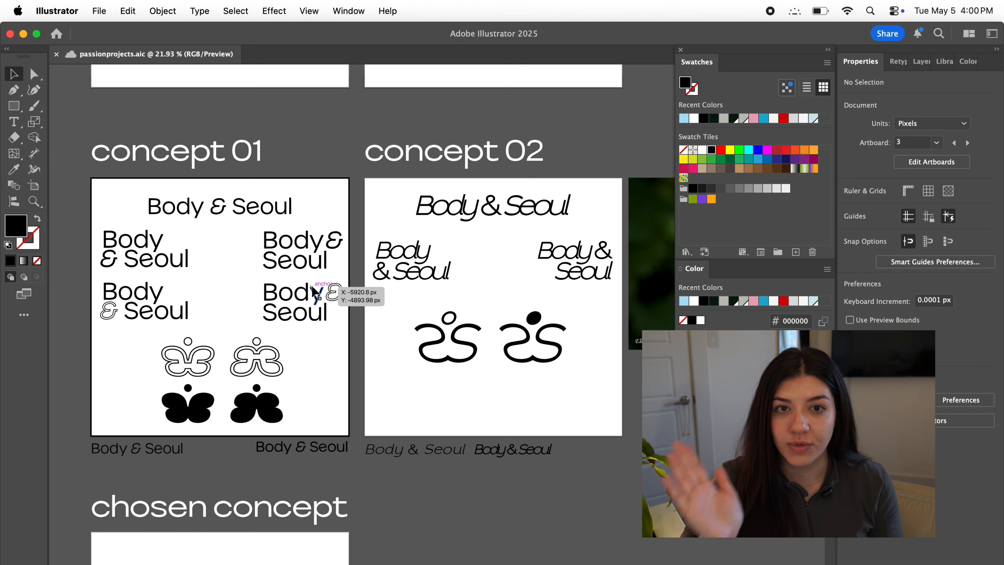
scroll(315, 293, right, 3)
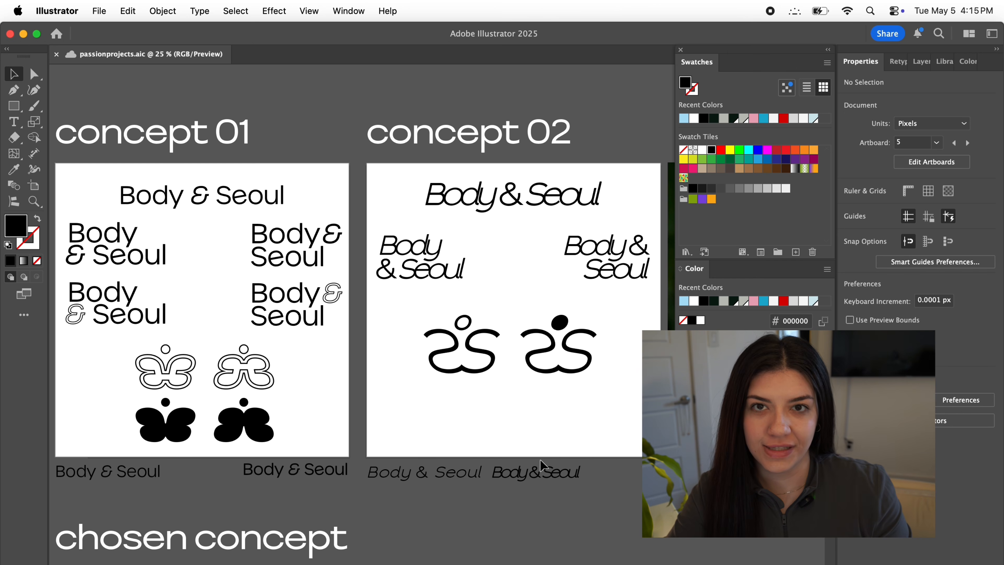
scroll(539, 459, down, 10)
scroll(542, 454, up, 2)
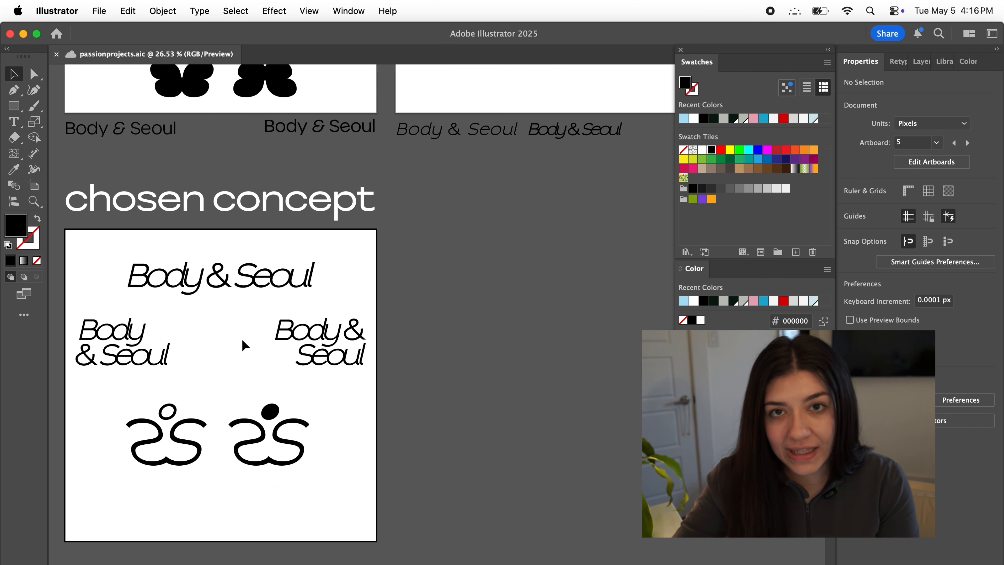
scroll(241, 339, up, 3)
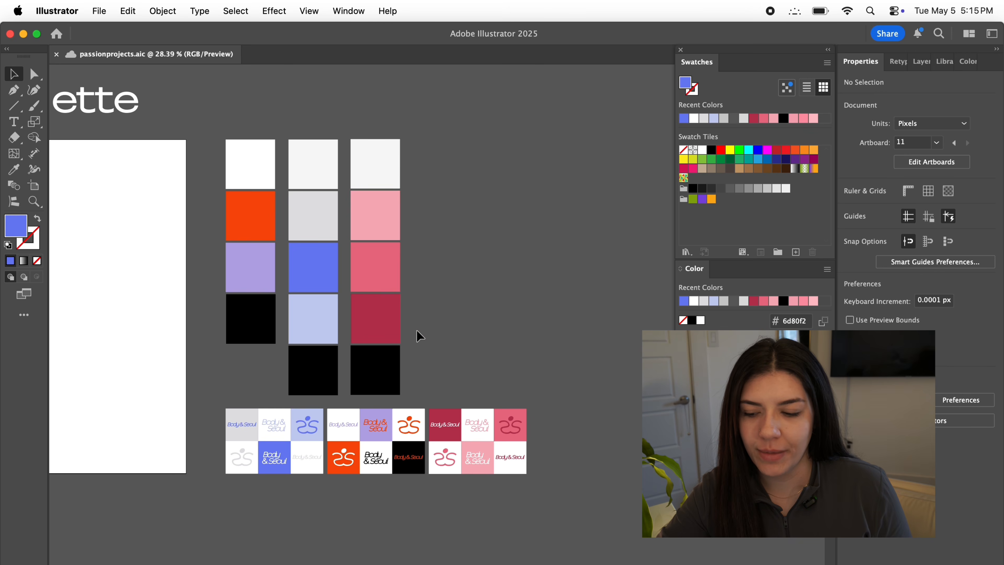
Step: Compare the orange, blue and pink swatch columns with the Body & Seoul logo tiles recoloured in each palette
scroll(416, 331, up, 5)
scroll(388, 331, up, 2)
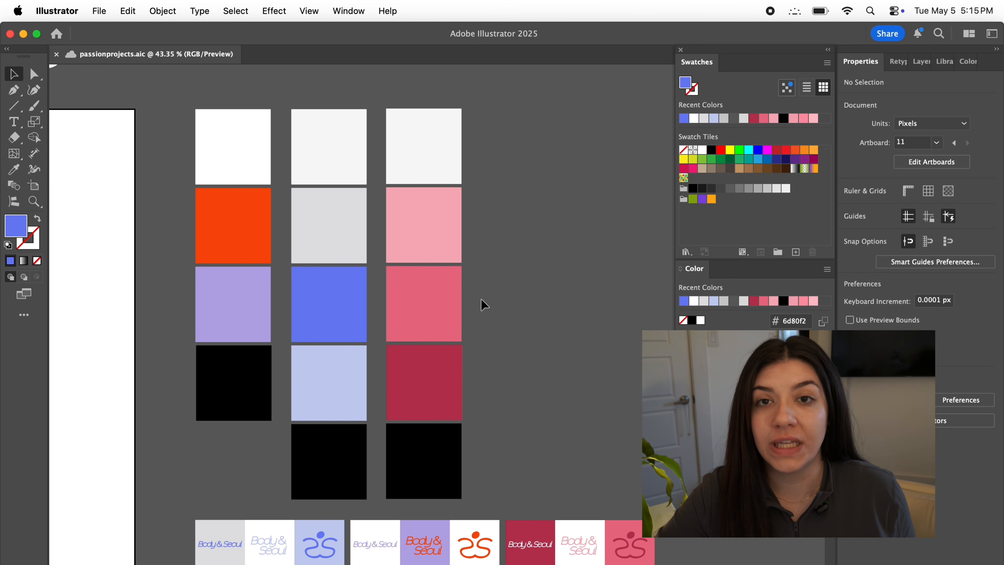
scroll(481, 305, left, 2)
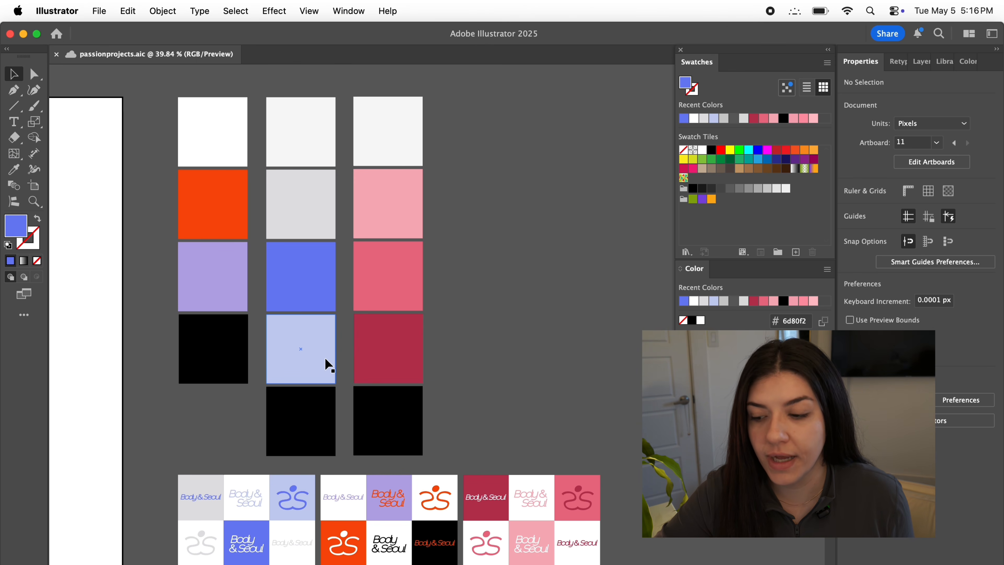
scroll(313, 291, up, 2)
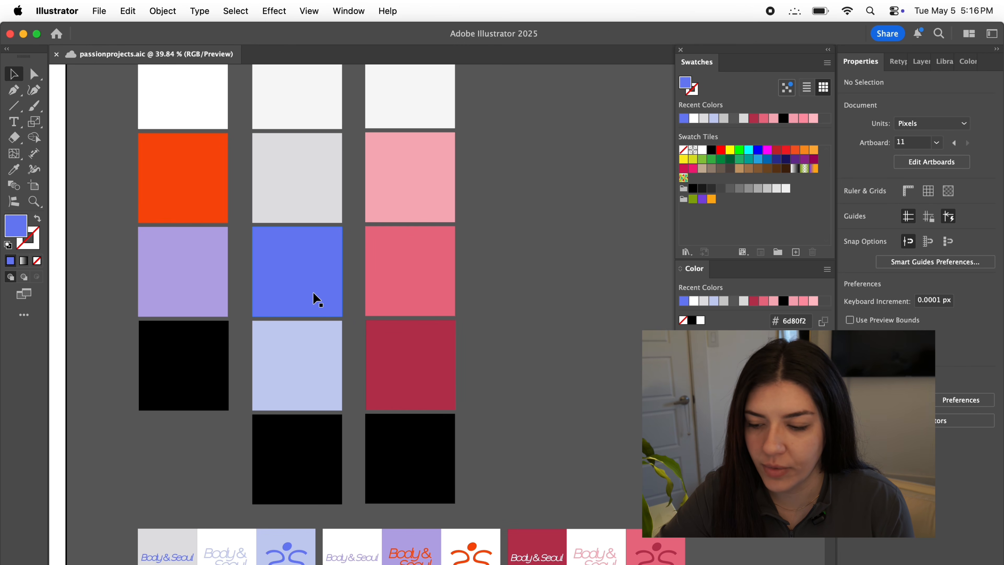
scroll(313, 292, down, 3)
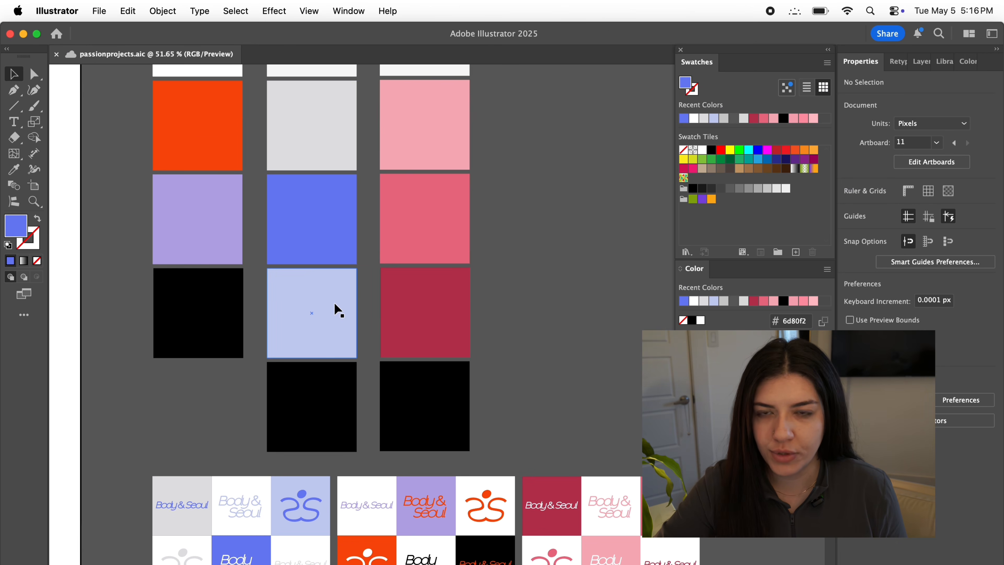
scroll(432, 352, down, 2)
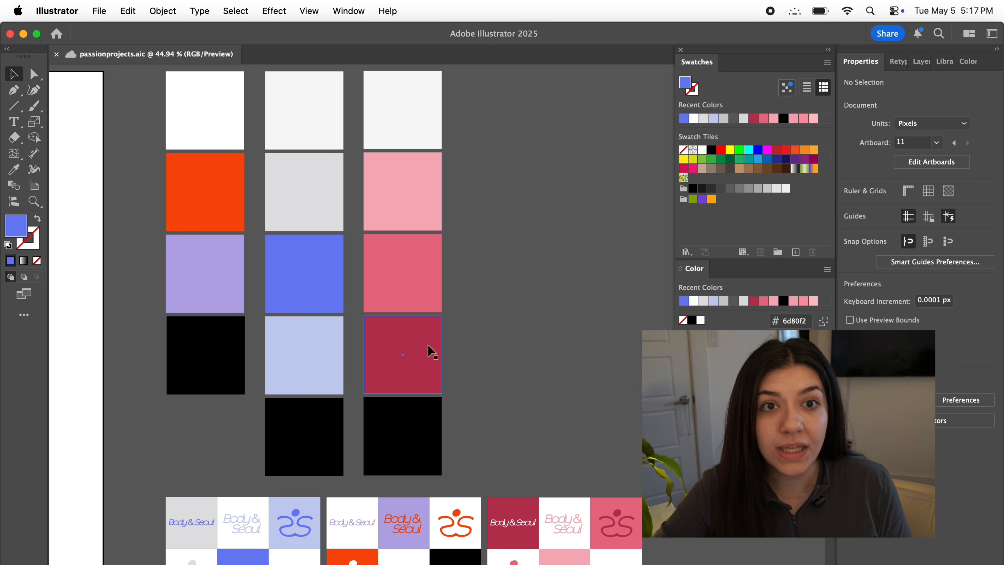
scroll(432, 351, down, 1)
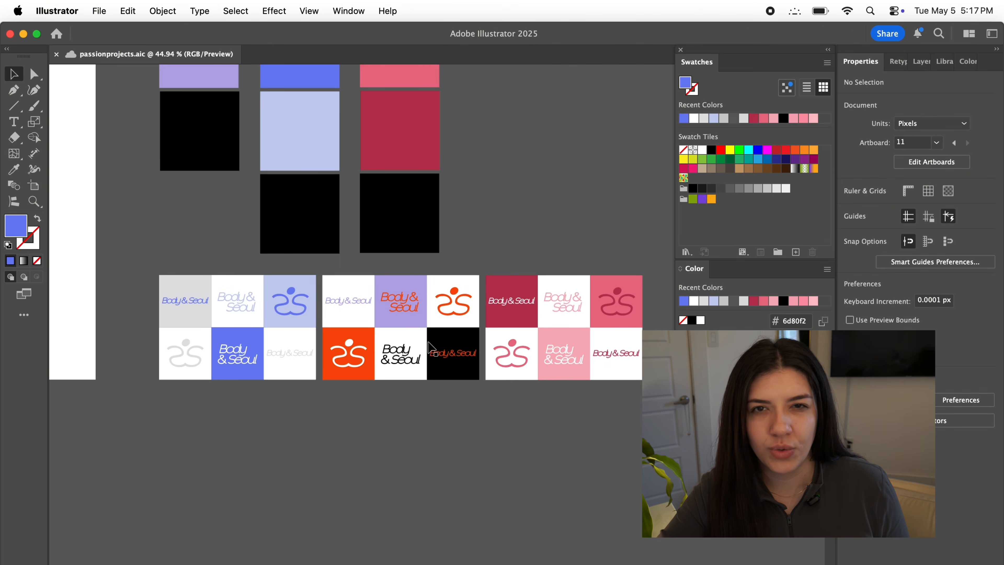
scroll(432, 348, up, 5)
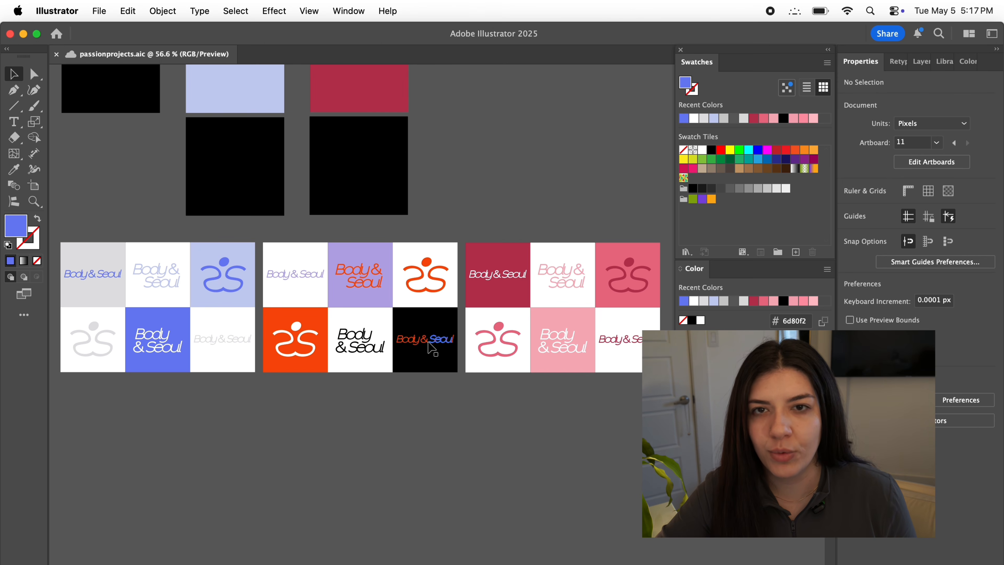
scroll(64, 290, up, 10)
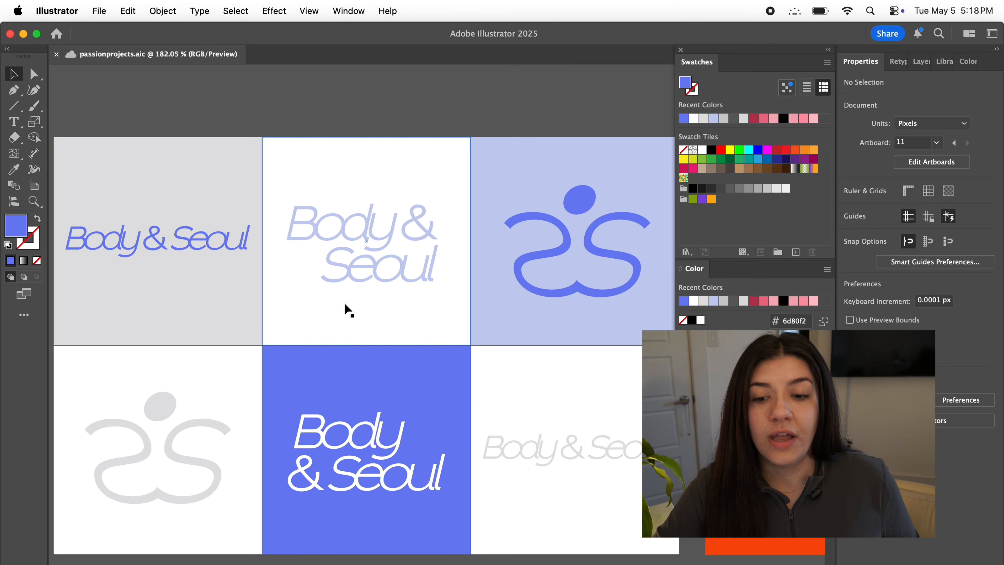
scroll(344, 304, down, 3)
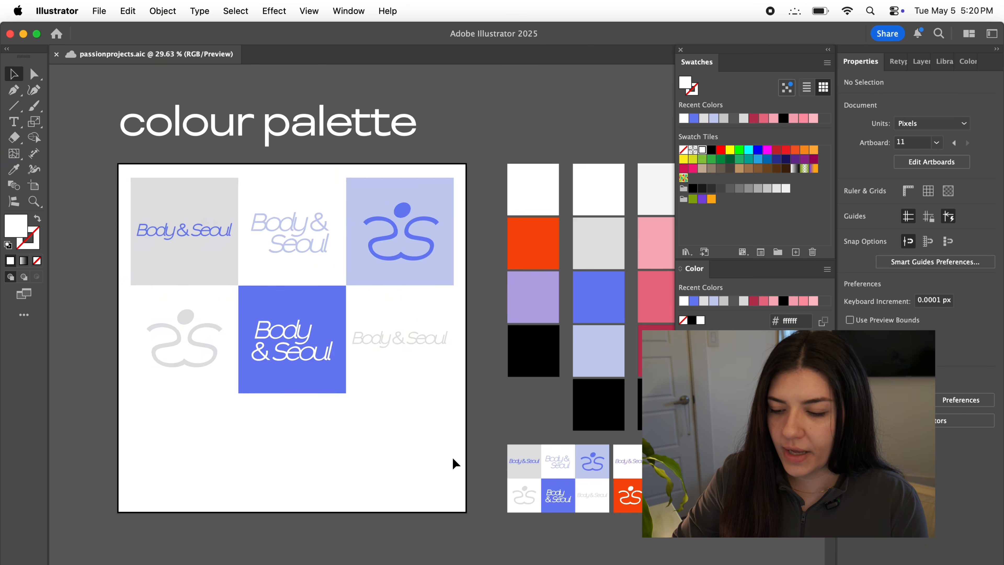
Step: Copy the blue palette's five swatches onto the colour palette artboard and rotate them 90° into a row beneath the logo tiles
scroll(453, 458, up, 2)
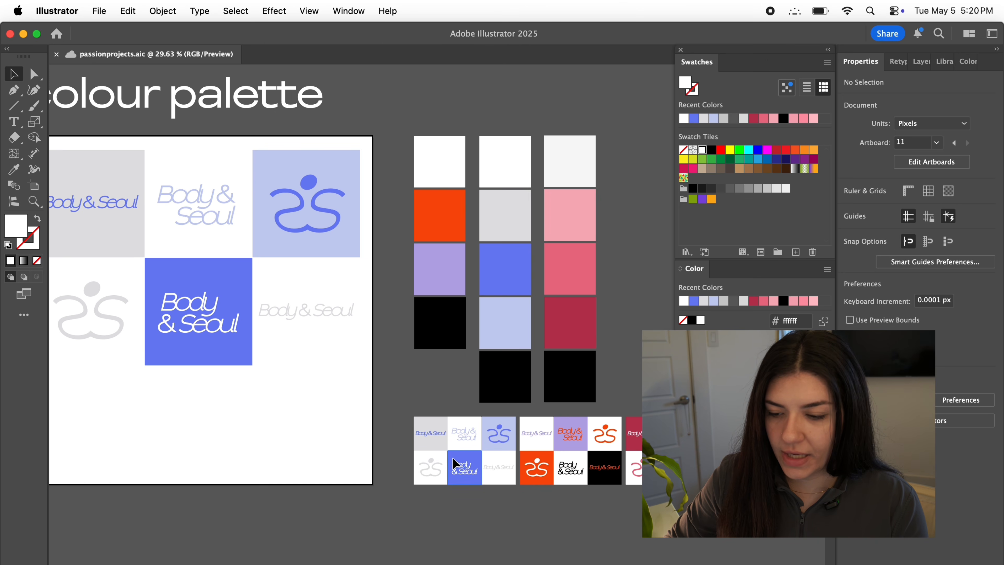
drag(514, 102, 507, 377)
key(super+c)
key(super+v)
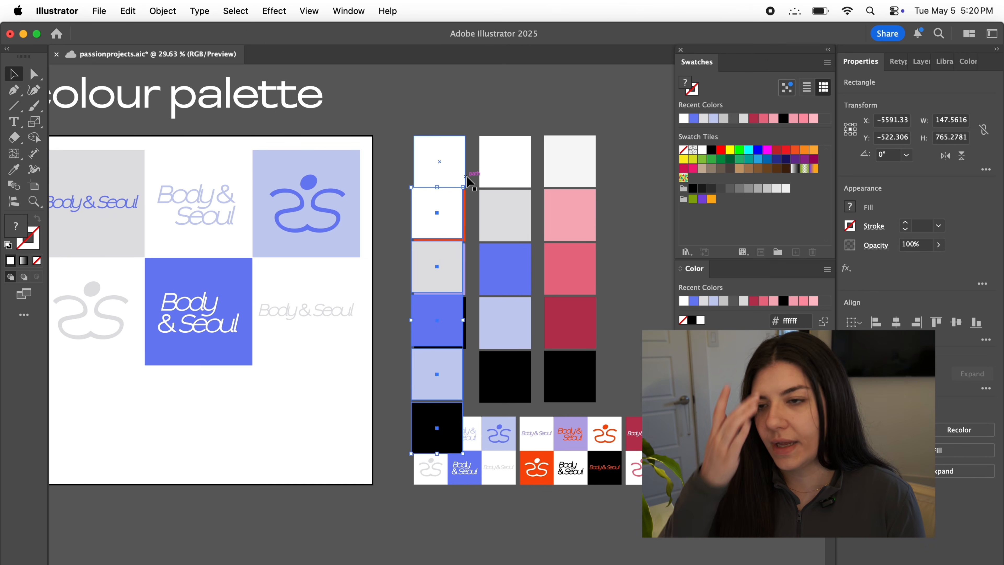
drag(470, 179, 286, 295)
drag(347, 332, 106, 438)
scroll(112, 441, left, 5)
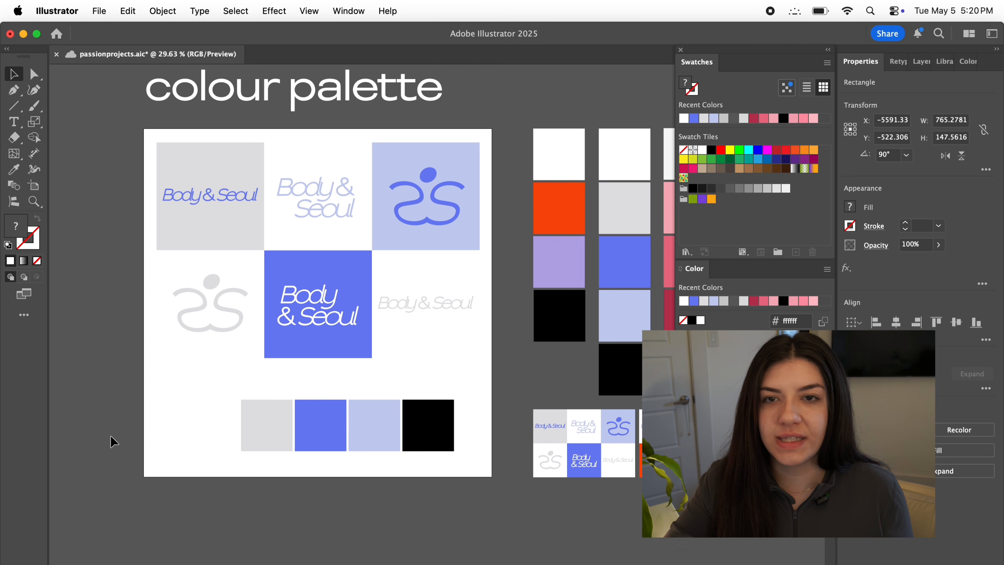
scroll(154, 422, up, 1)
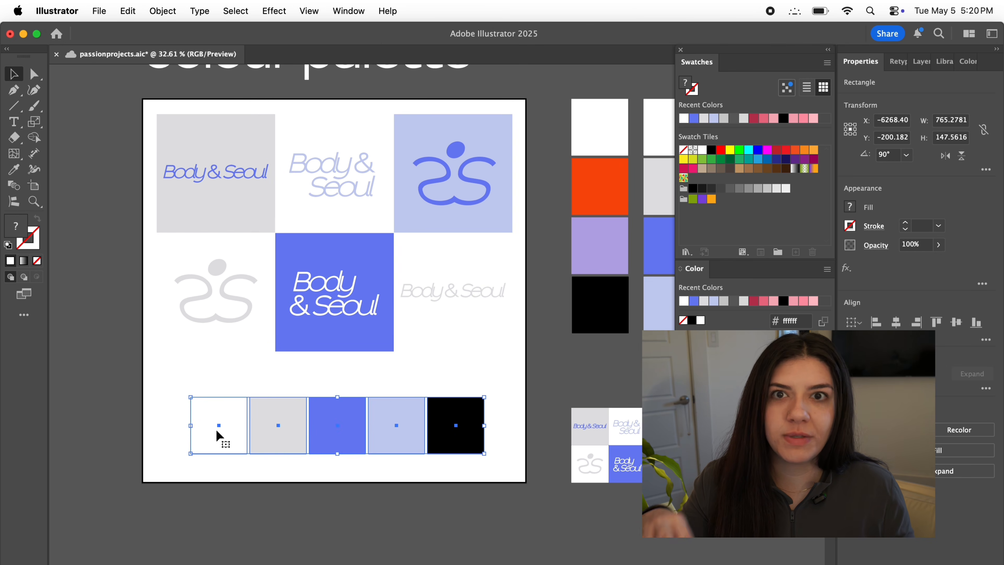
Step: Scale the swatch row to about 922 by 178 px to match the logo grid's width, and move it up slightly
drag(190, 425, 155, 425)
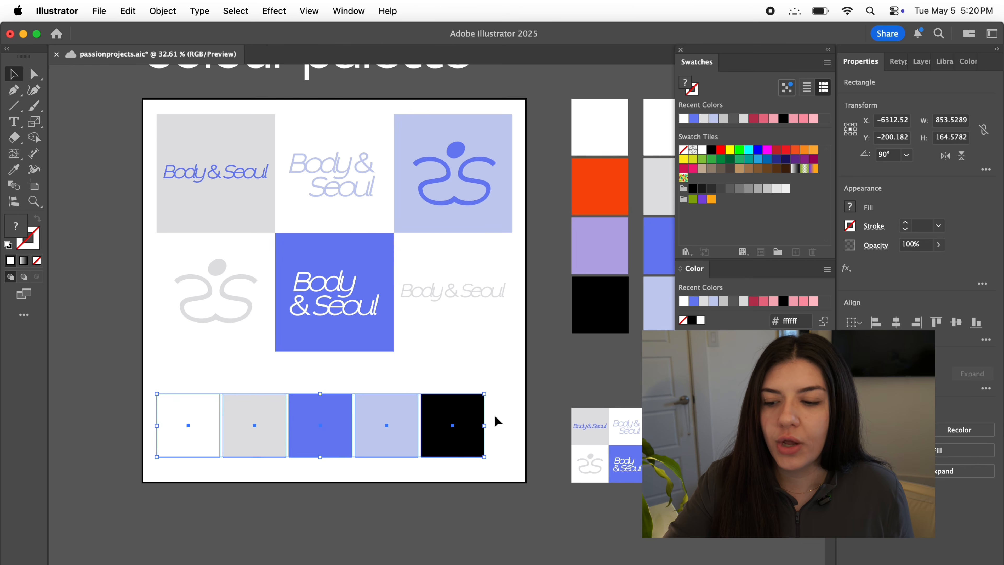
drag(485, 425, 513, 426)
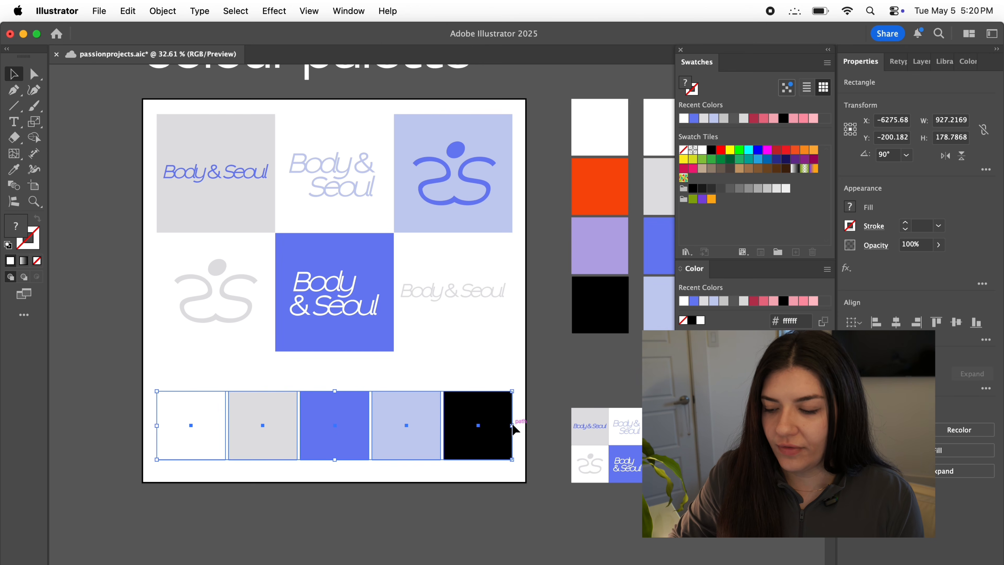
drag(481, 425, 478, 411)
drag(155, 410, 156, 411)
drag(511, 411, 512, 411)
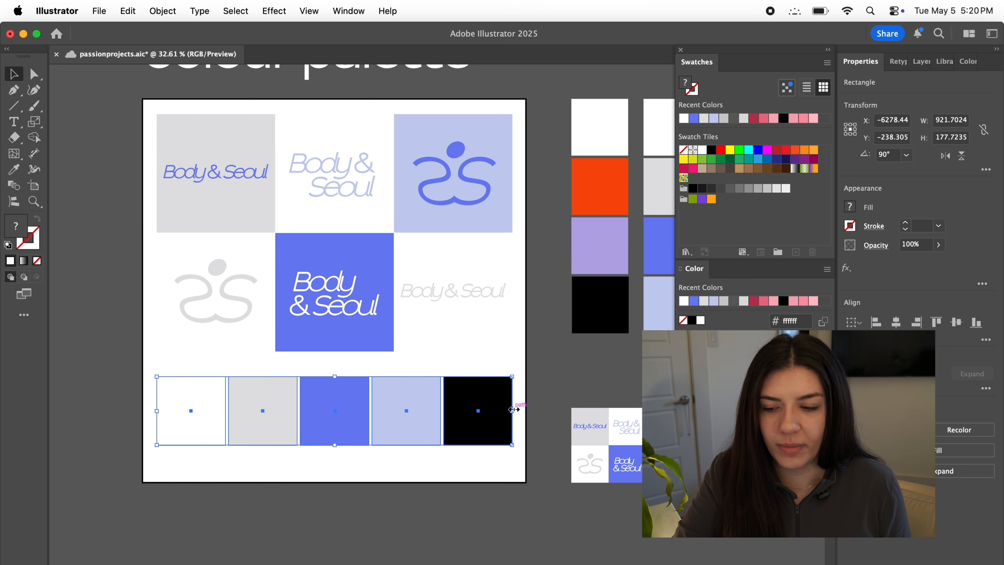
click(540, 378)
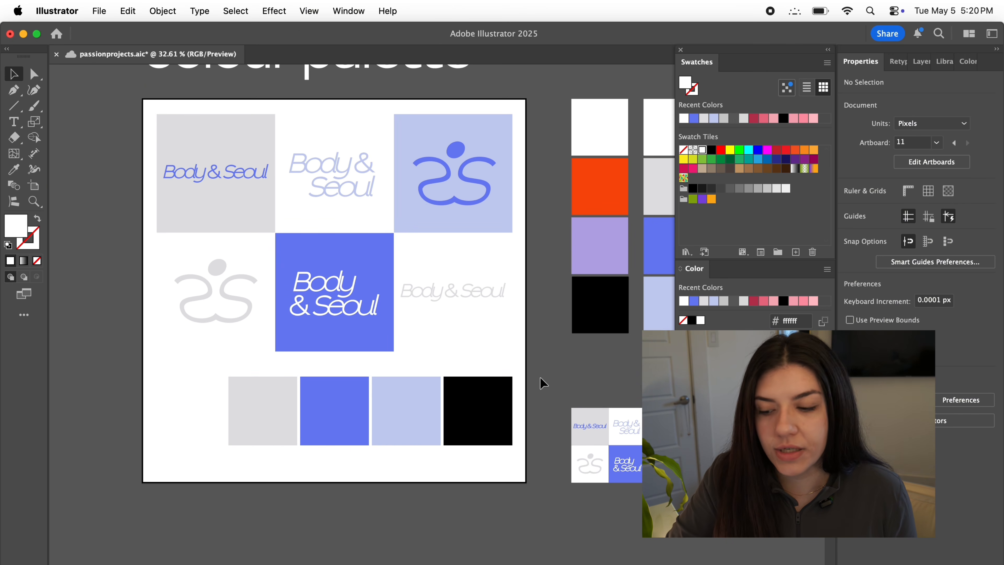
scroll(541, 378, up, 3)
scroll(541, 378, right, 3)
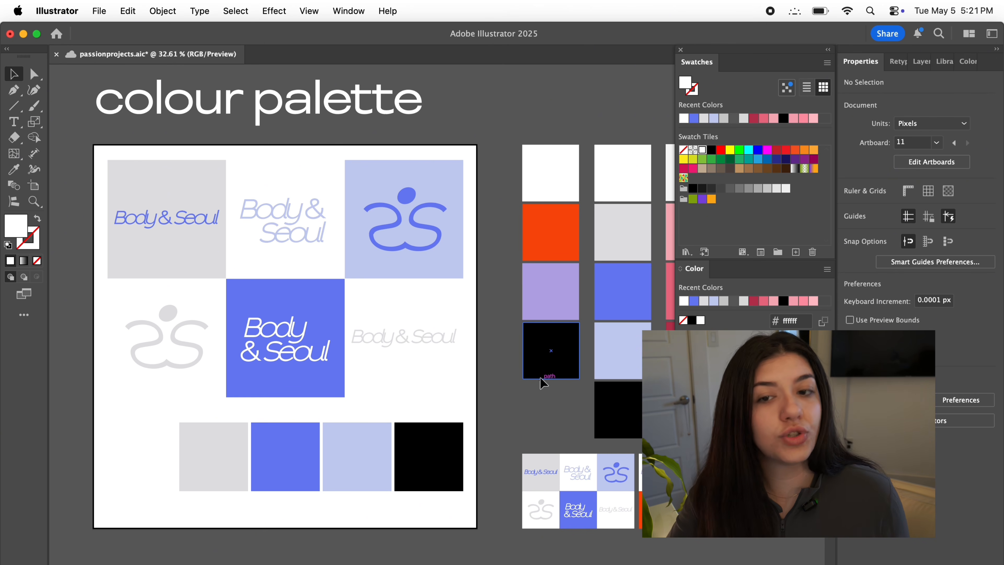
scroll(544, 383, right, 5)
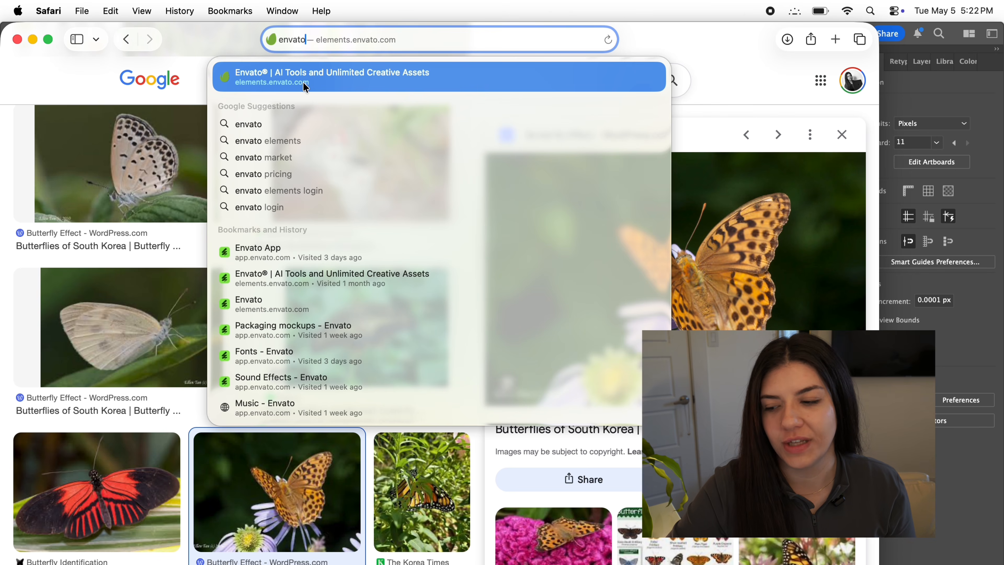
Step: Open the Envato website in Safari and go to its Graphics Templates
click(343, 85)
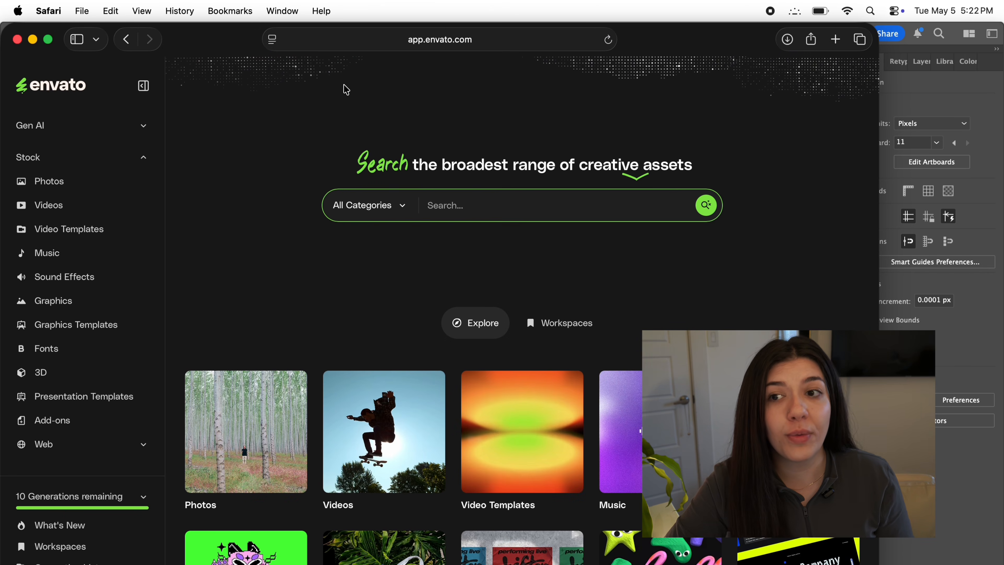
click(60, 330)
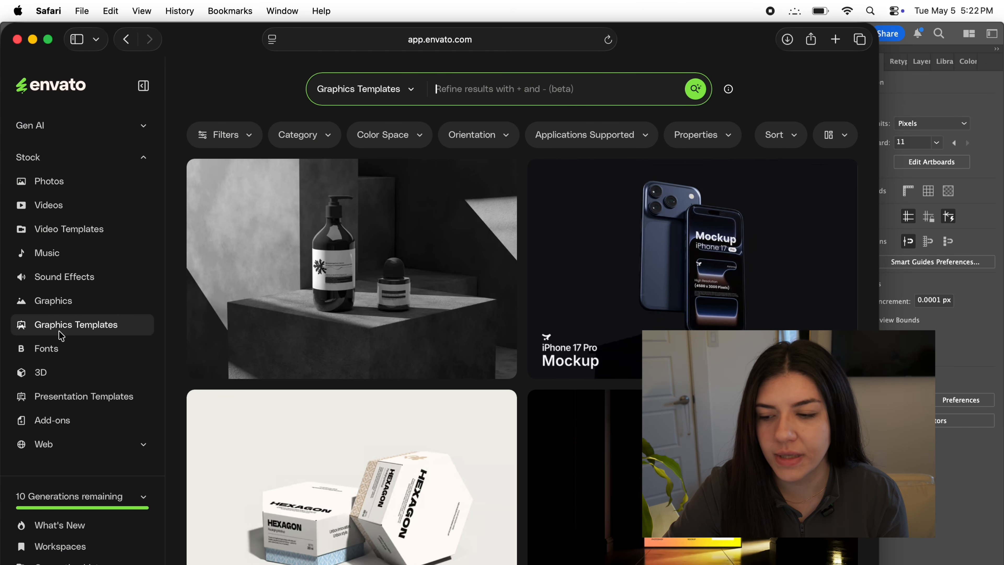
Step: Browse the graphics templates for available packaging, poster and branding mockups
scroll(287, 360, down, 5)
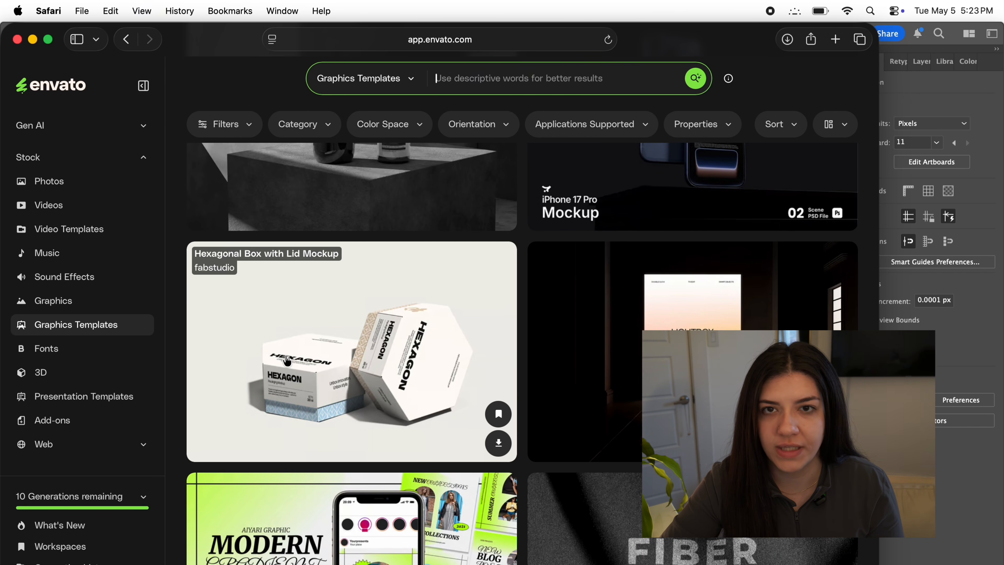
scroll(287, 361, down, 3)
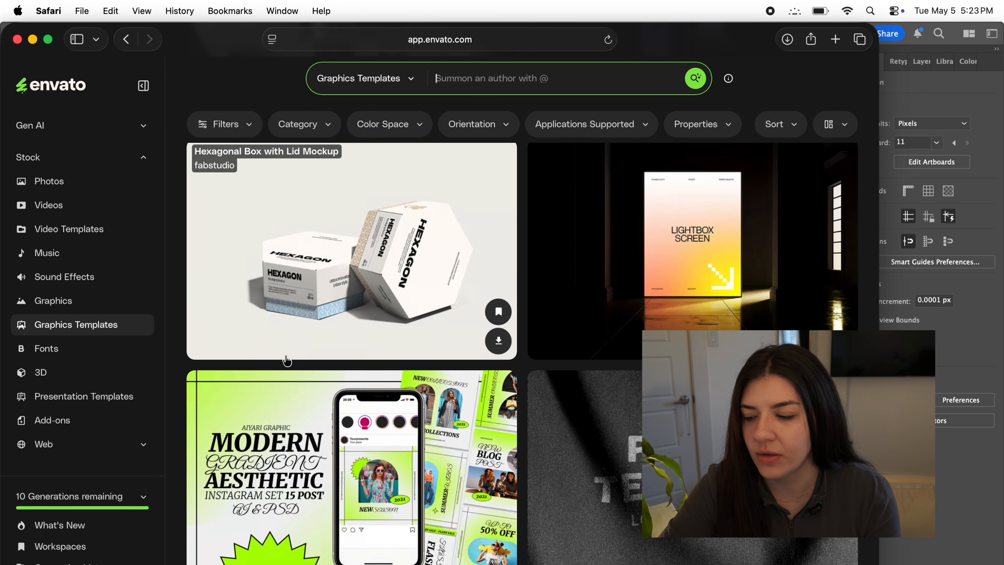
scroll(287, 361, up, 5)
scroll(287, 361, down, 15)
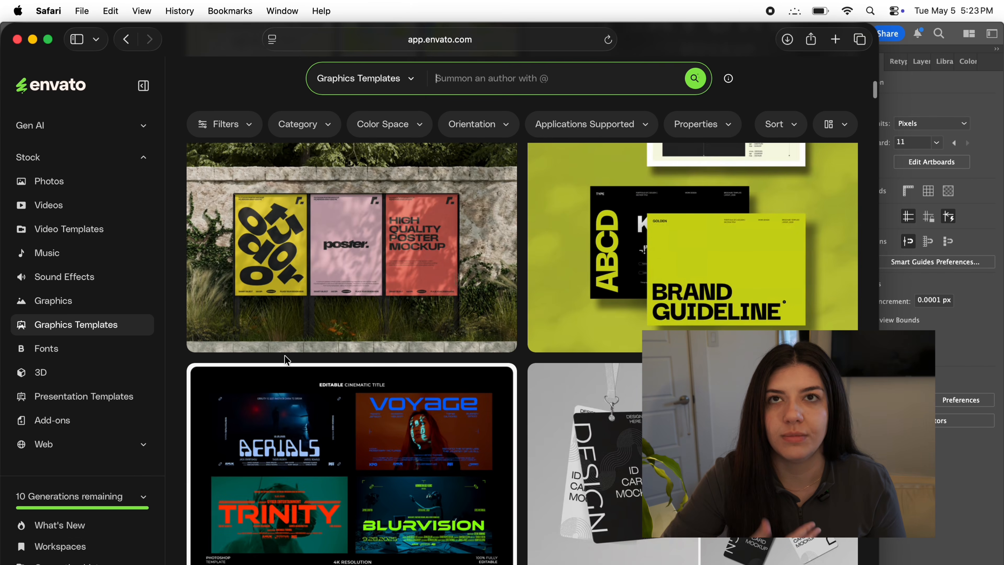
scroll(285, 358, up, 7)
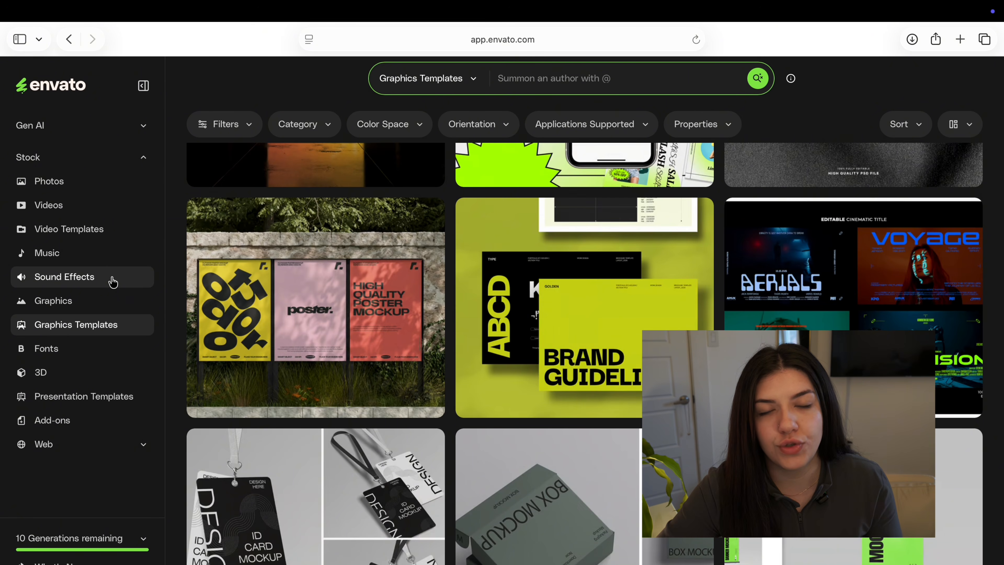
scroll(290, 503, down, 10)
scroll(289, 503, down, 20)
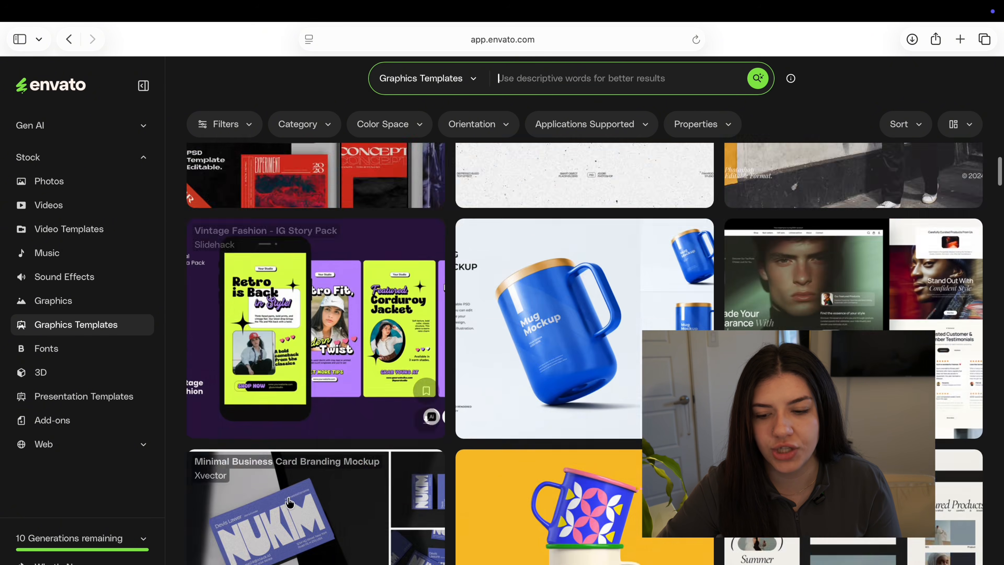
scroll(289, 504, down, 10)
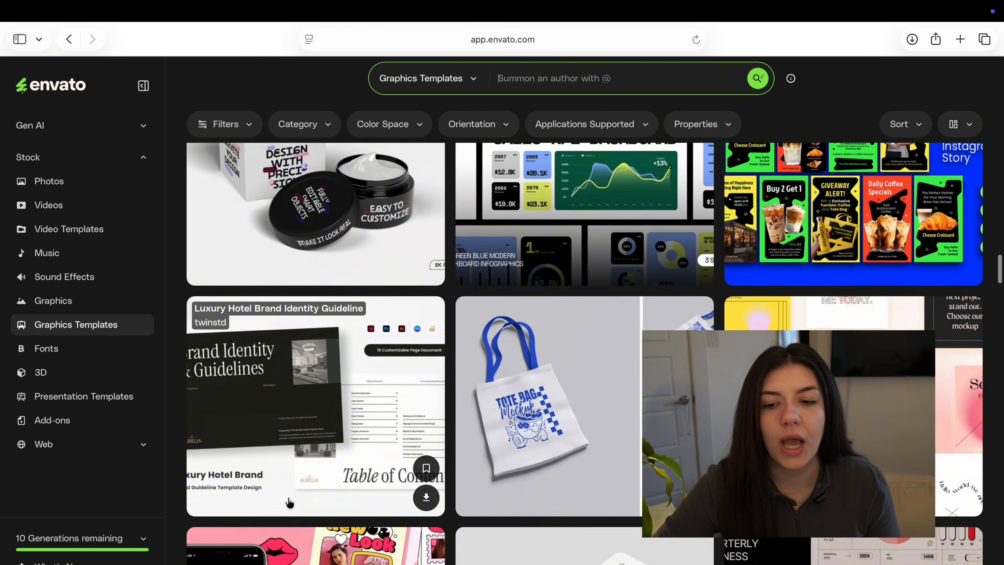
Step: Search the graphics templates for packaging, and refine the search to skincare packaging
mouse_move(496, 14)
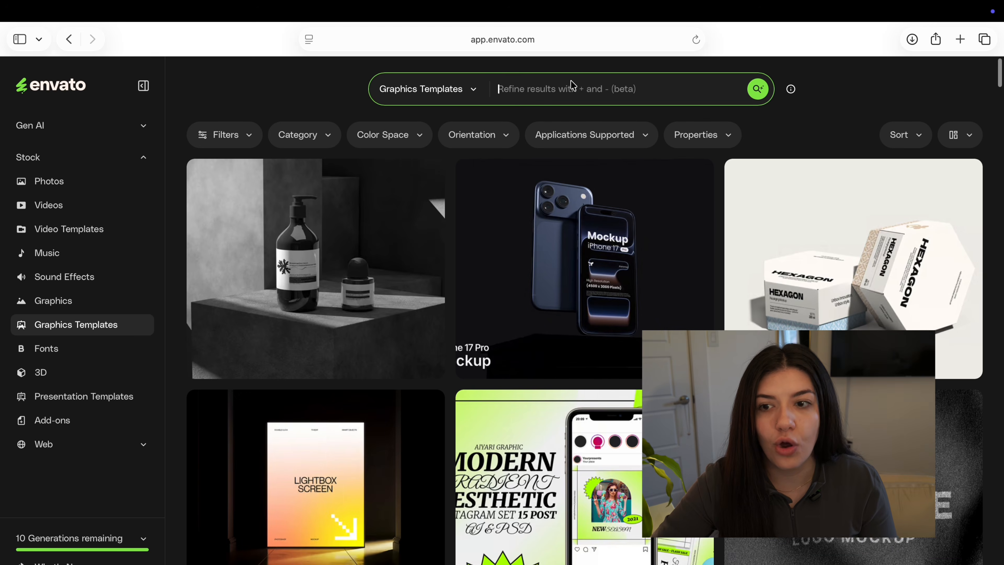
text(packaging)
key(Return)
key(super+a)
text(skincare packaging)
key(Return)
Step: Sort the skincare packaging results by Popular and look through the bottle, tube and jar mockups
click(905, 135)
click(846, 197)
scroll(845, 194, down, 20)
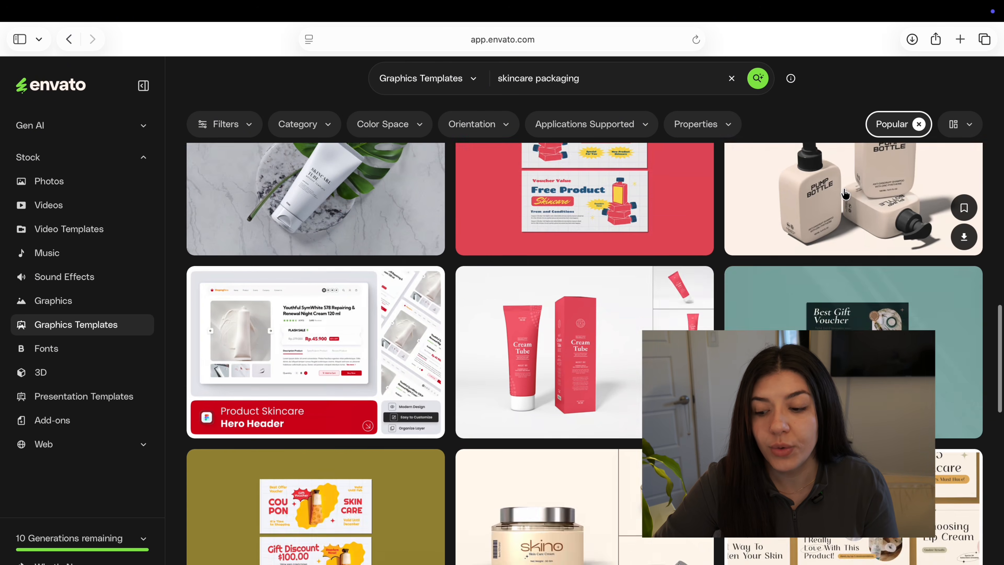
Step: Open the Packaging mockups workspace and look through its saved bottle, jar and tube mockups
scroll(845, 193, down, 15)
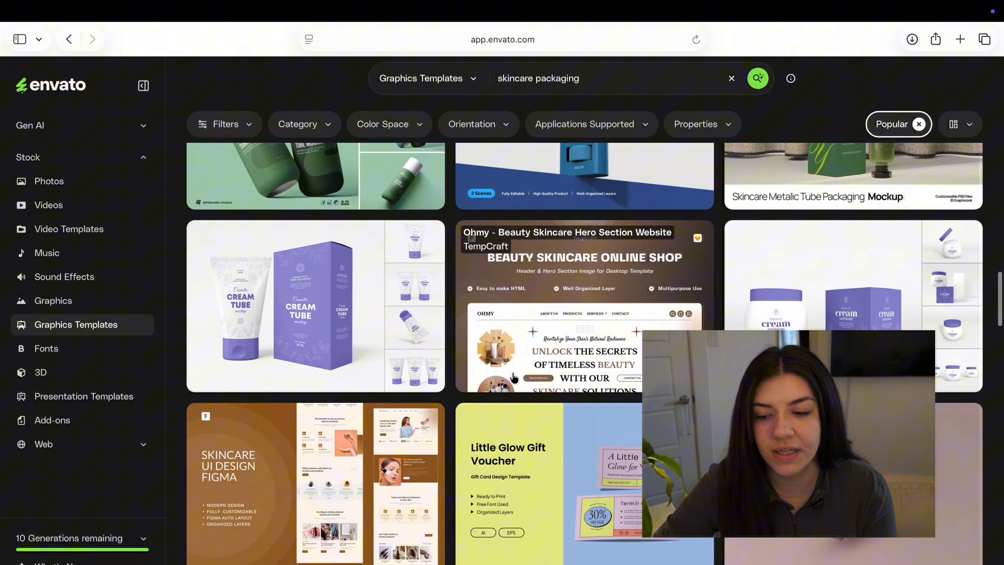
scroll(514, 378, down, 10)
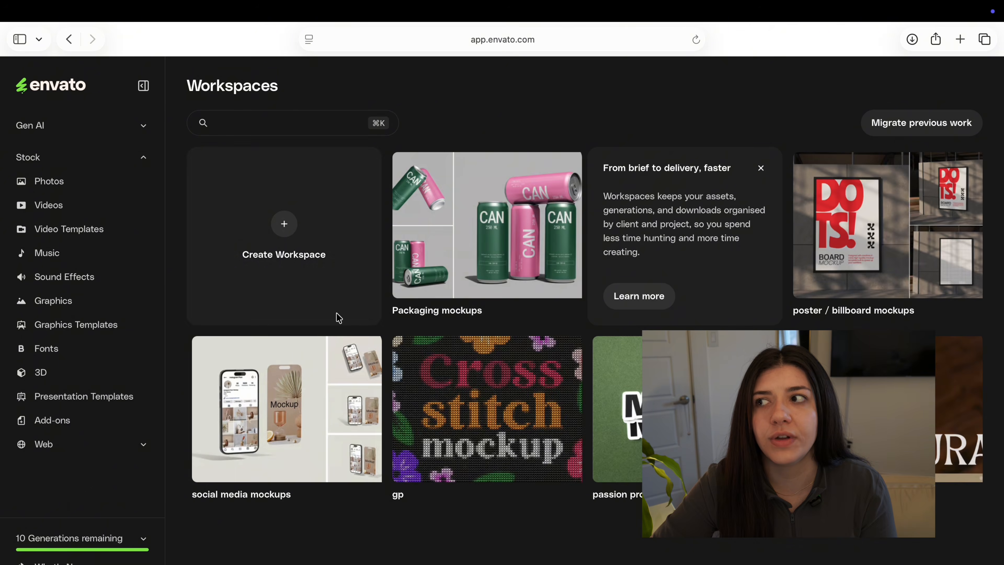
click(514, 238)
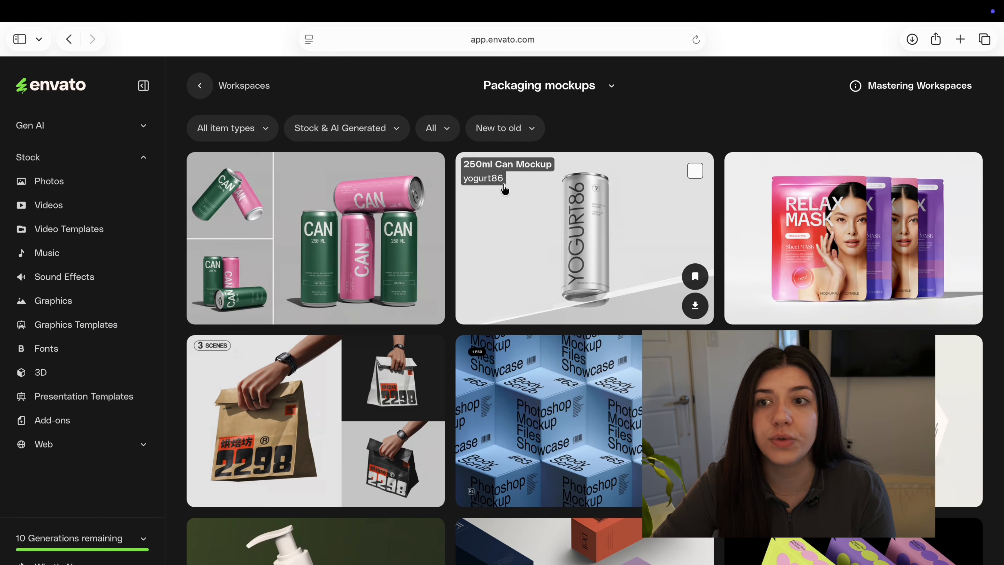
scroll(793, 313, down, 4)
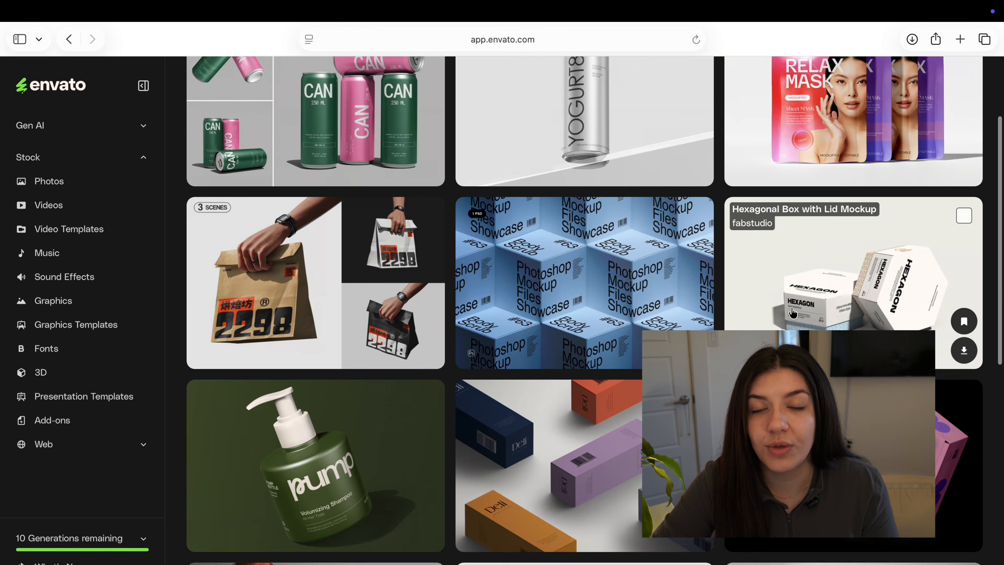
scroll(793, 313, down, 8)
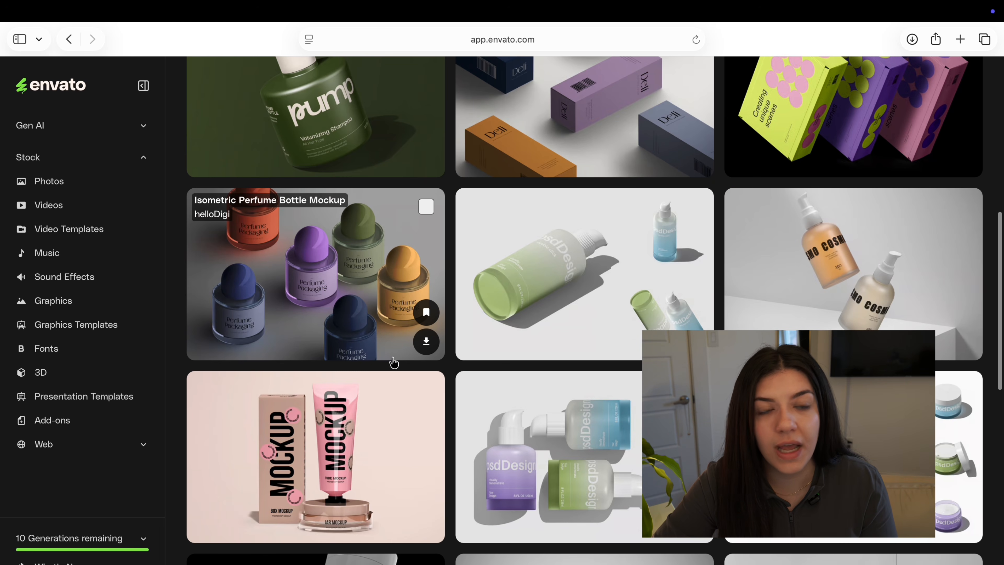
scroll(389, 260, down, 4)
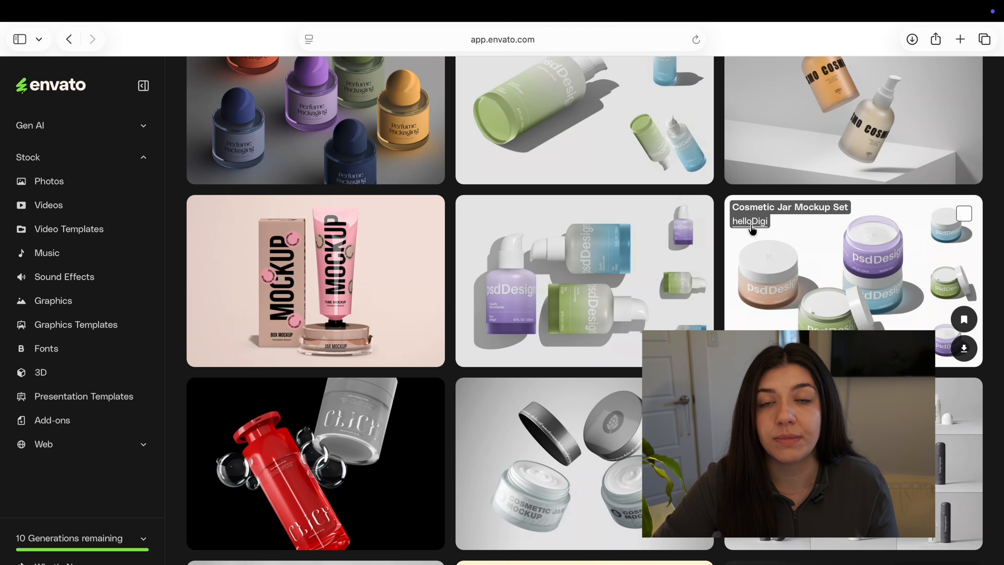
click(755, 225)
scroll(468, 456, down, 8)
scroll(468, 456, up, 10)
click(375, 124)
click(386, 198)
scroll(566, 158, down, 15)
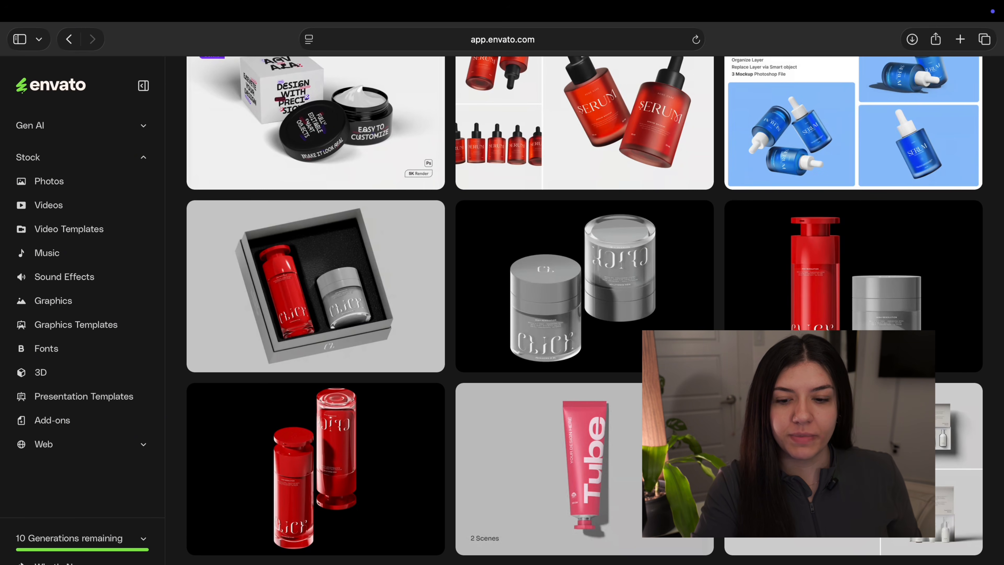
Step: Download the itsmockups Cosmetic Jar Mockup with the red bottle and grey jar, and open its PSD from the Downloads folder in Photoshop
mouse_move(751, 298)
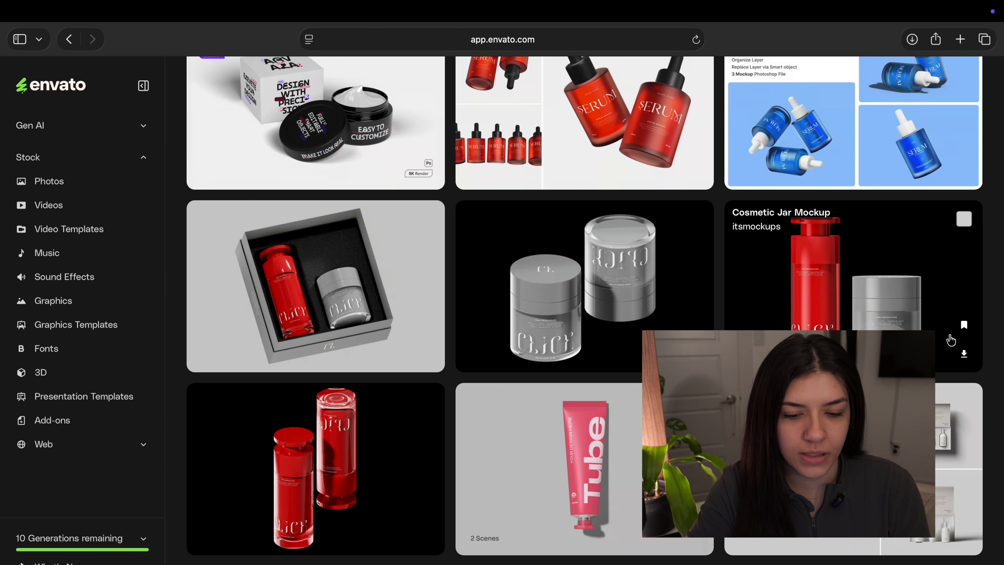
click(970, 361)
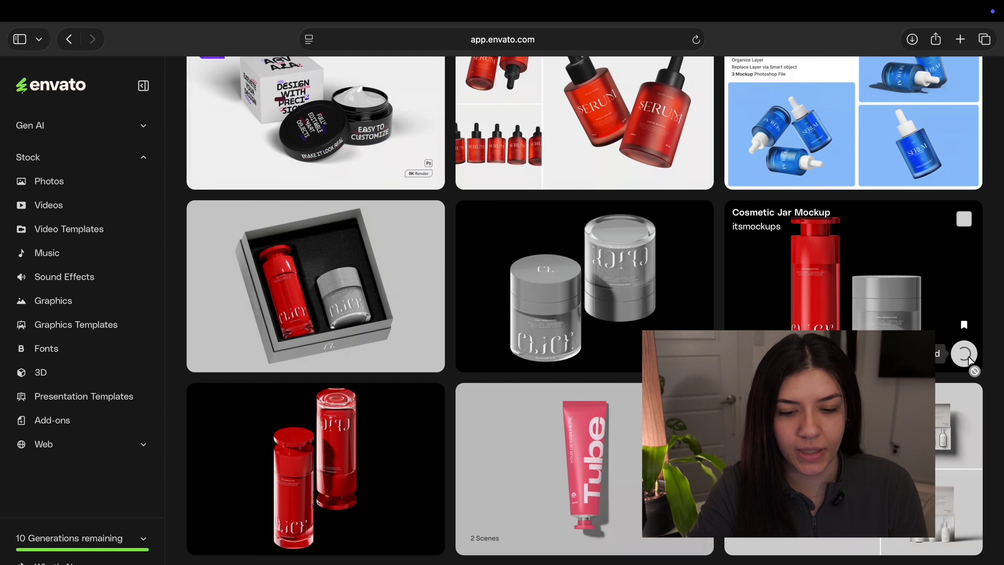
click(47, 39)
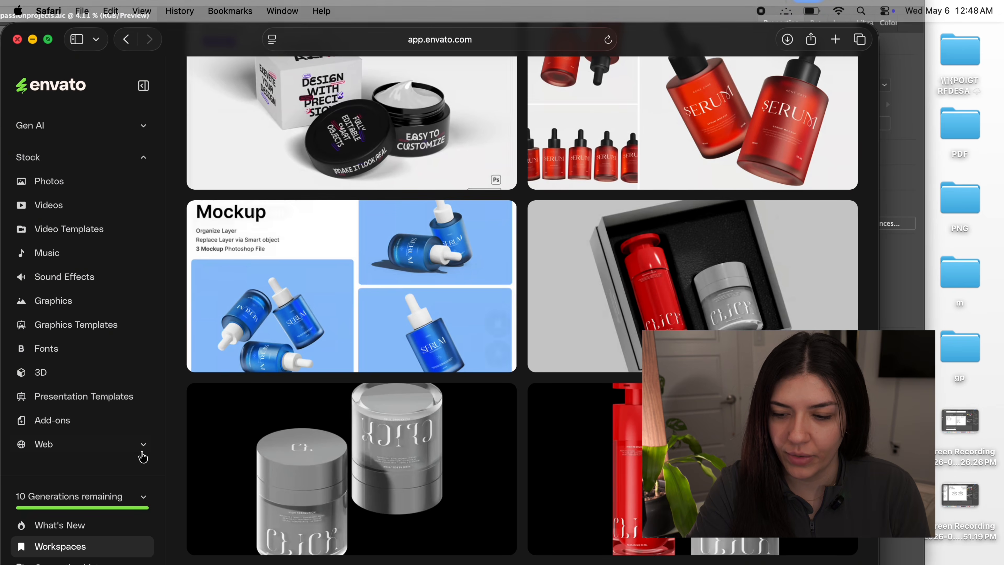
click(137, 563)
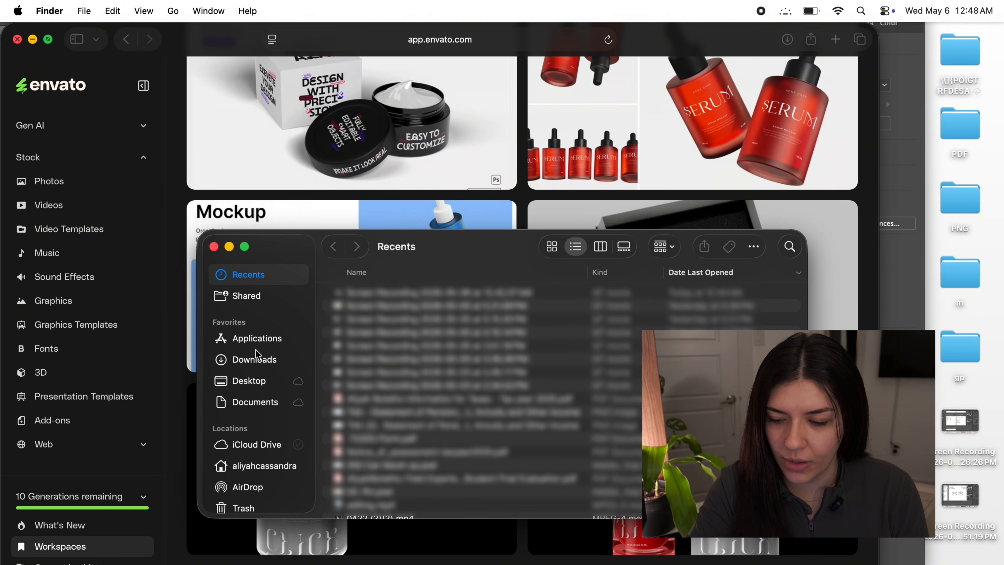
click(255, 360)
click(329, 293)
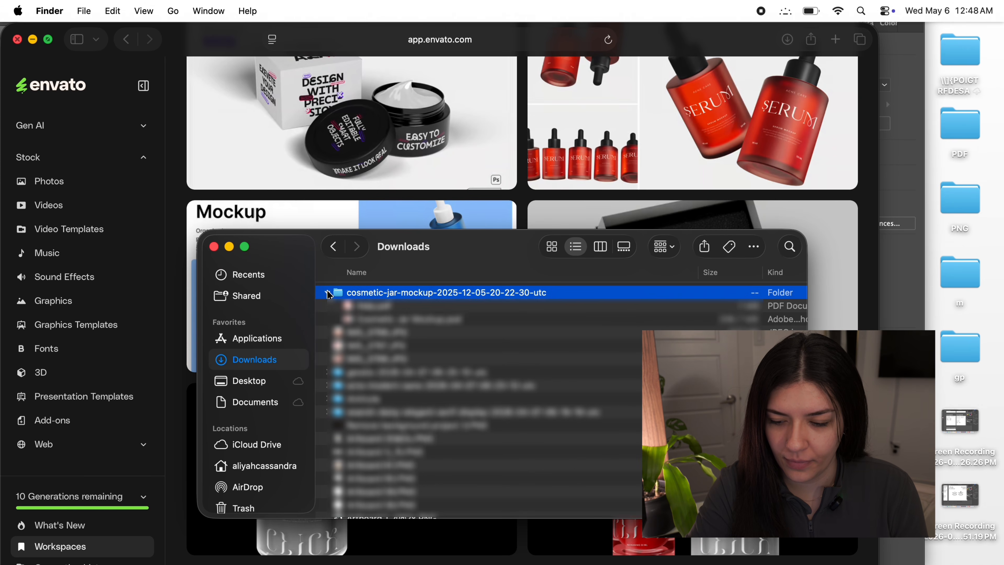
double_click(358, 293)
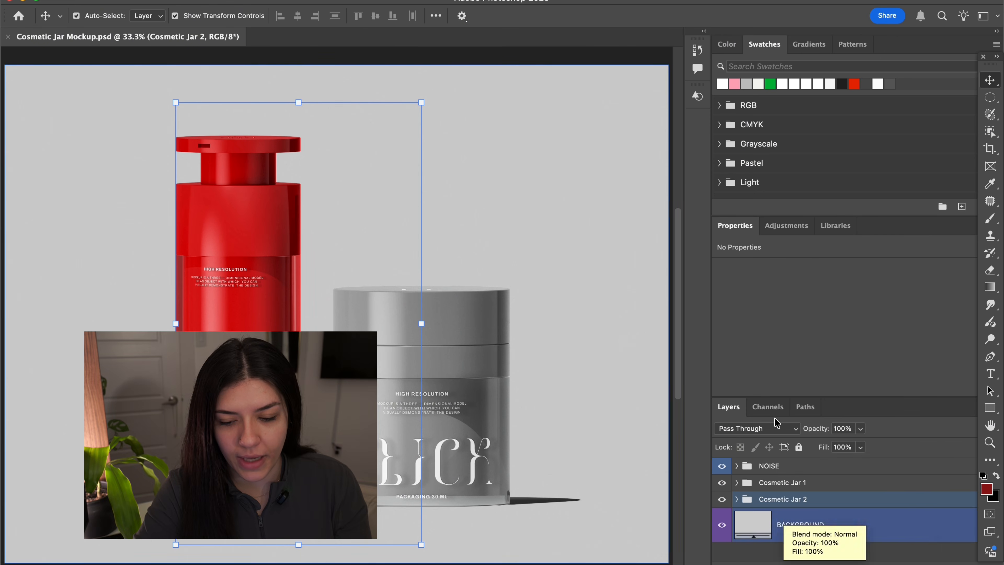
Step: Inspect the contents of the NOISE group in the mockup's layer stack
shift+click(782, 483)
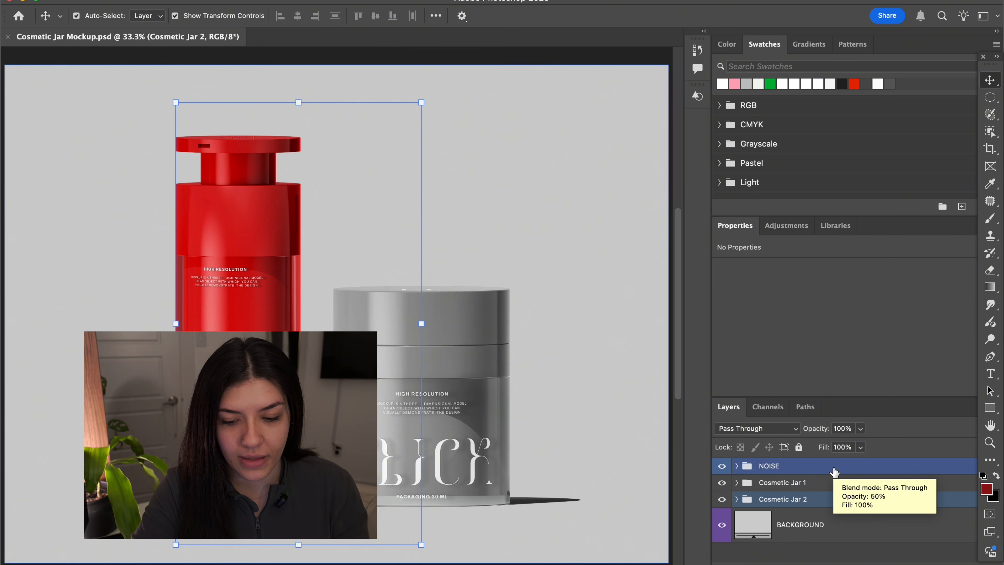
click(737, 467)
scroll(739, 470, down, 1)
scroll(739, 470, up, 1)
click(737, 467)
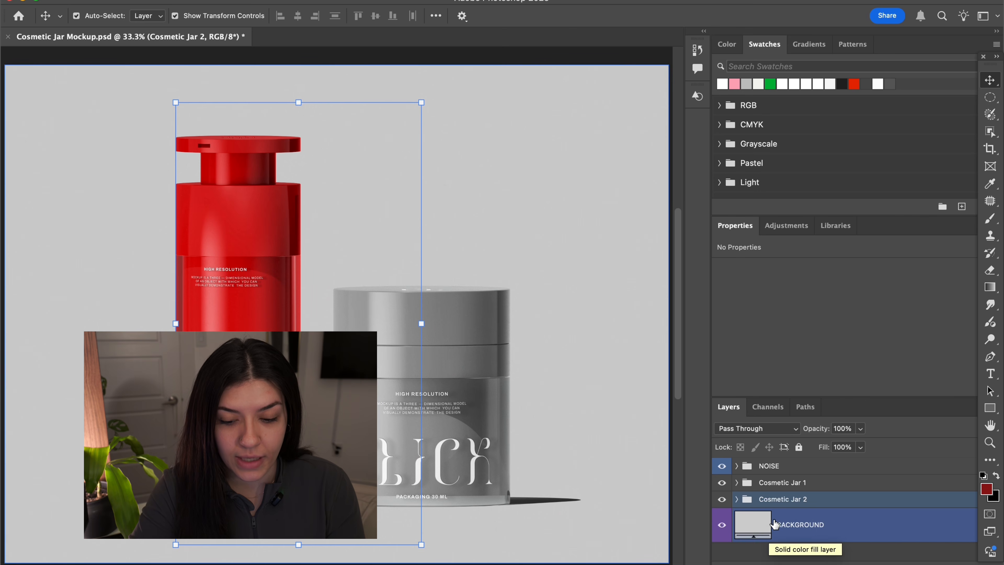
Step: Check what the BACKGROUND layer covers by toggling its visibility, and view its solid fill colour without changing it
click(722, 525)
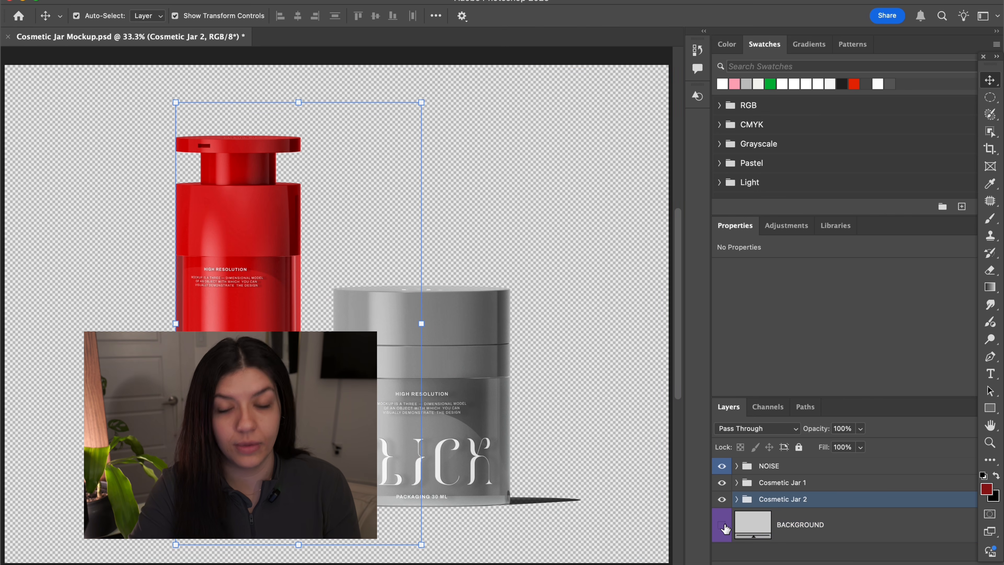
click(722, 525)
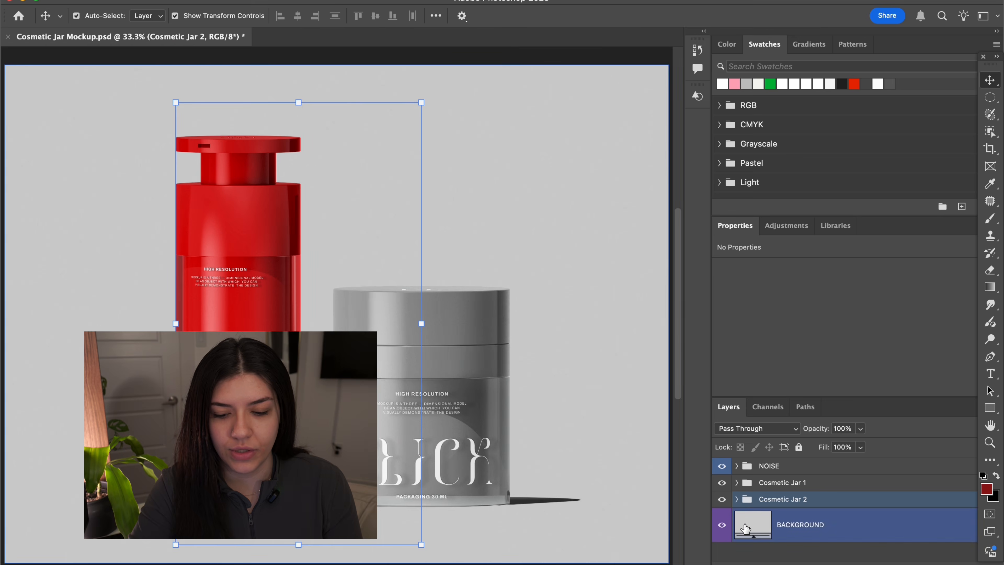
double_click(752, 524)
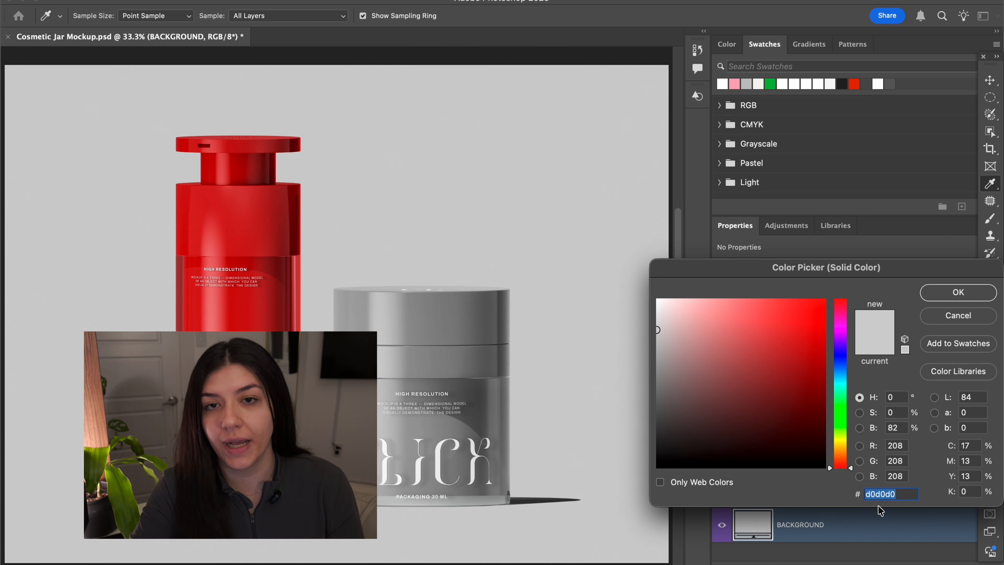
click(959, 313)
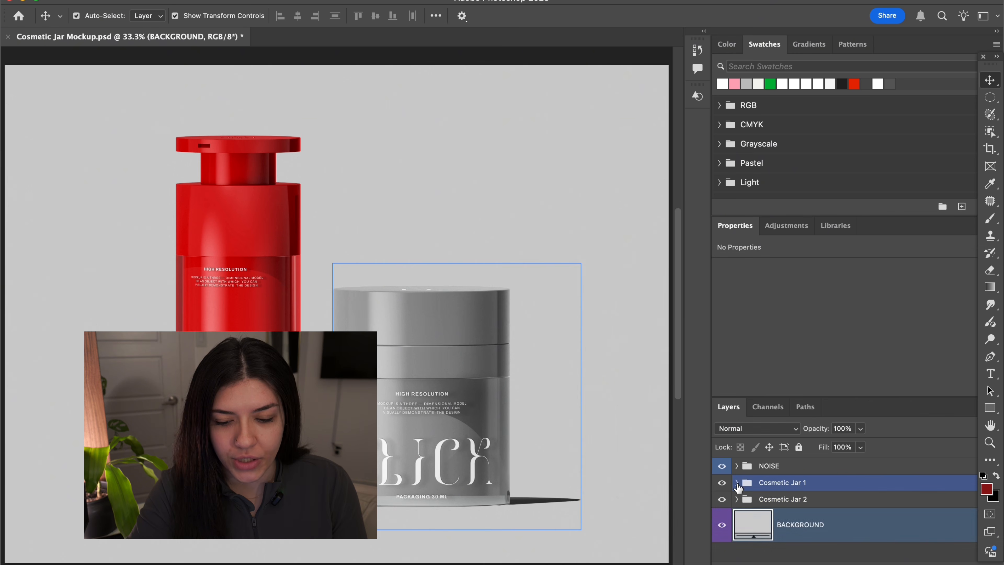
Step: Expand the Cosmetic Jar 1 group and examine its design and highlight layers
click(737, 485)
scroll(738, 486, down, 3)
scroll(738, 485, up, 2)
scroll(737, 487, up, 1)
click(737, 484)
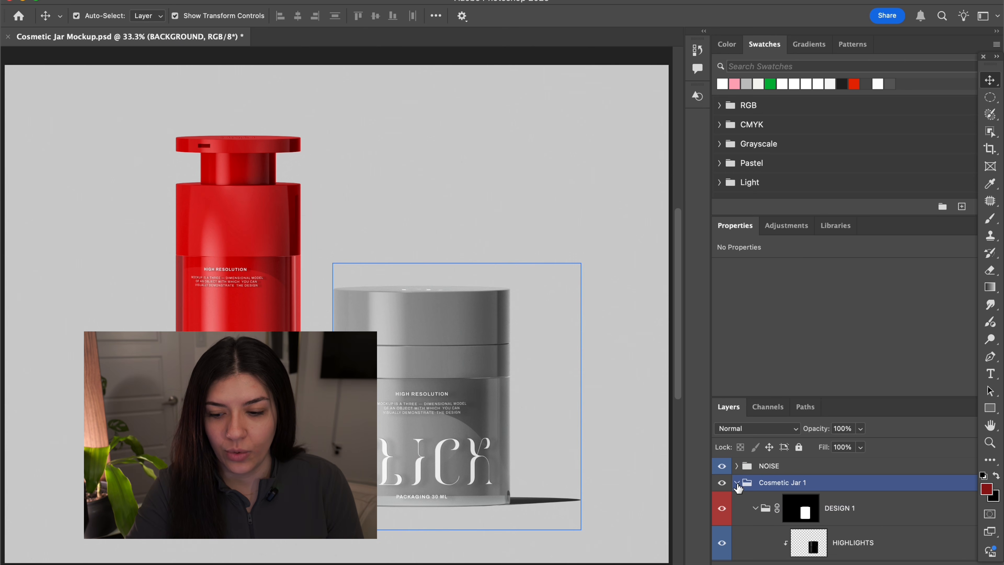
click(823, 542)
click(820, 510)
click(817, 489)
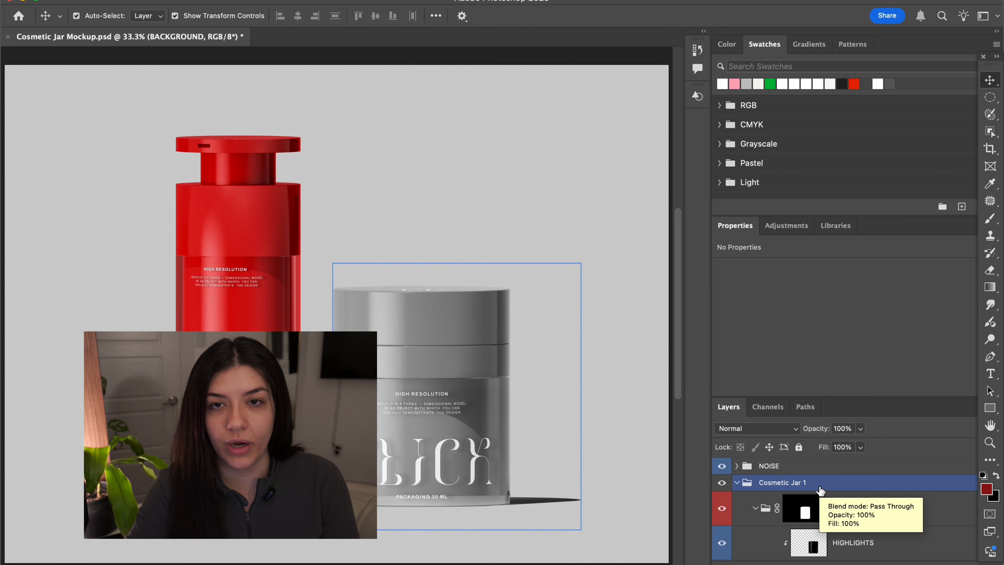
Step: Open the grey jar's ADD YOUR DESIGN smart object for editing and clear the CLICK placeholder artwork from the canvas
scroll(830, 502, down, 3)
click(842, 511)
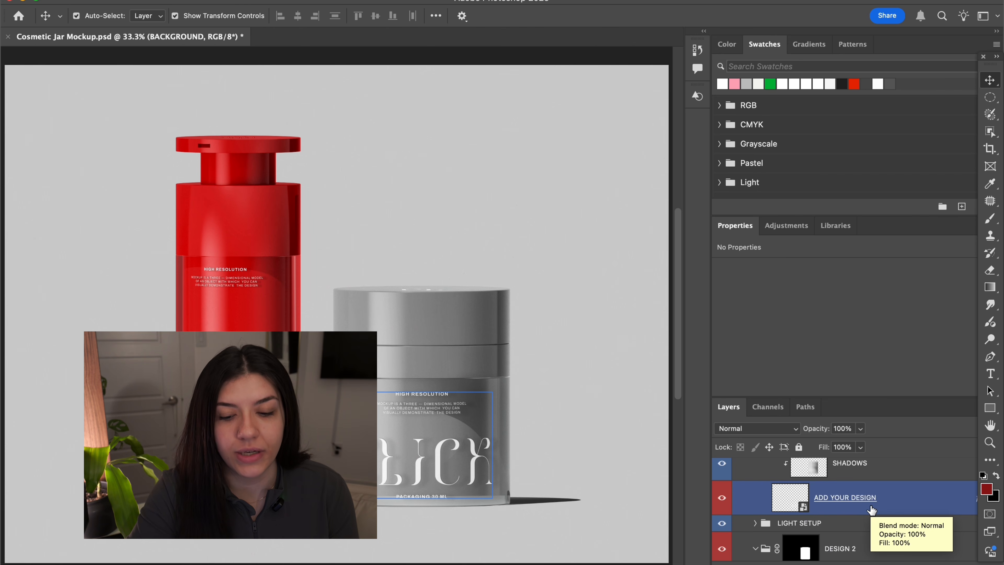
double_click(805, 509)
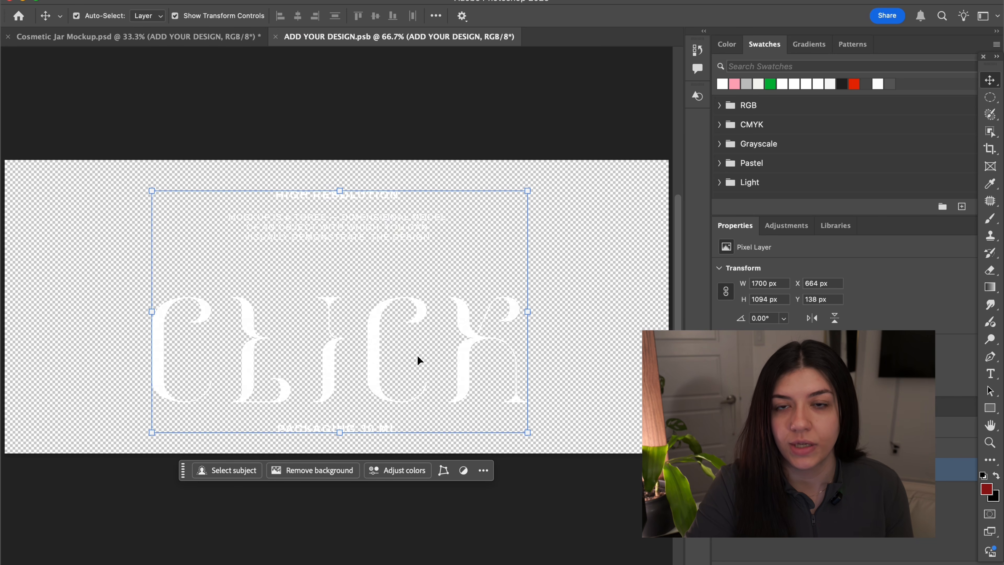
click(566, 240)
click(291, 400)
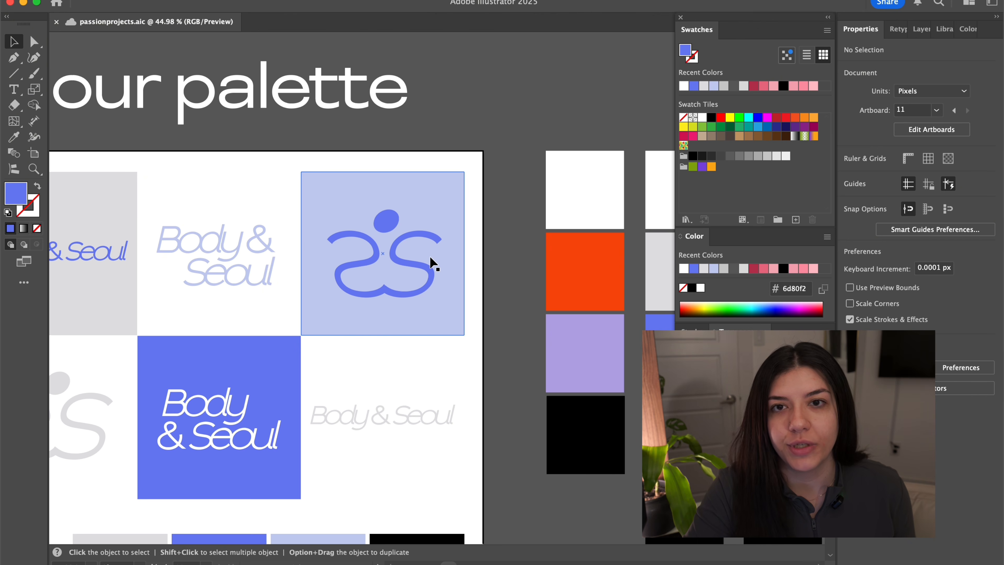
Step: Copy the blue Body & Seoul figure symbol from the Illustrator palette board and paste it as pixels into the ADD YOUR DESIGN canvas
click(391, 222)
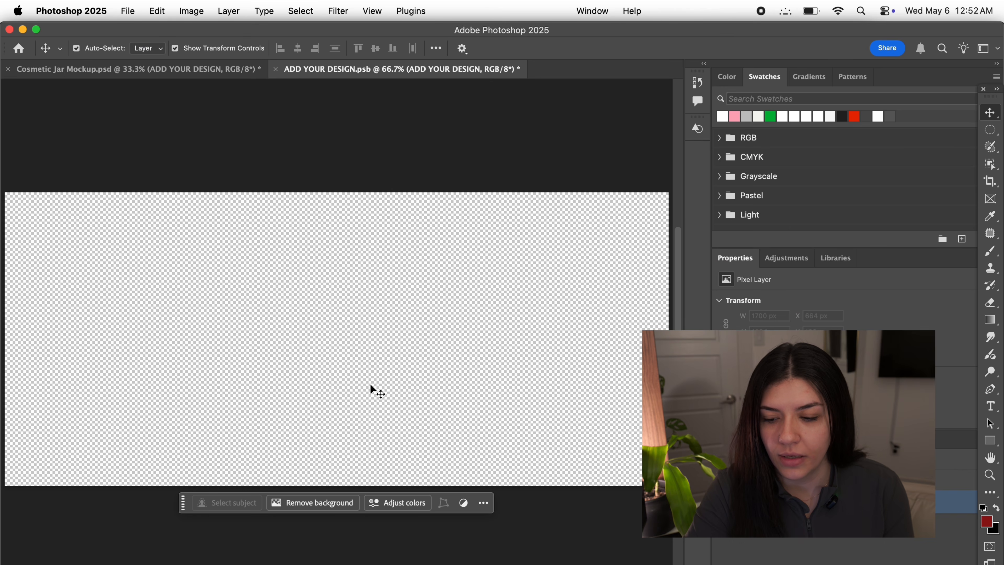
click(350, 358)
key(super+v)
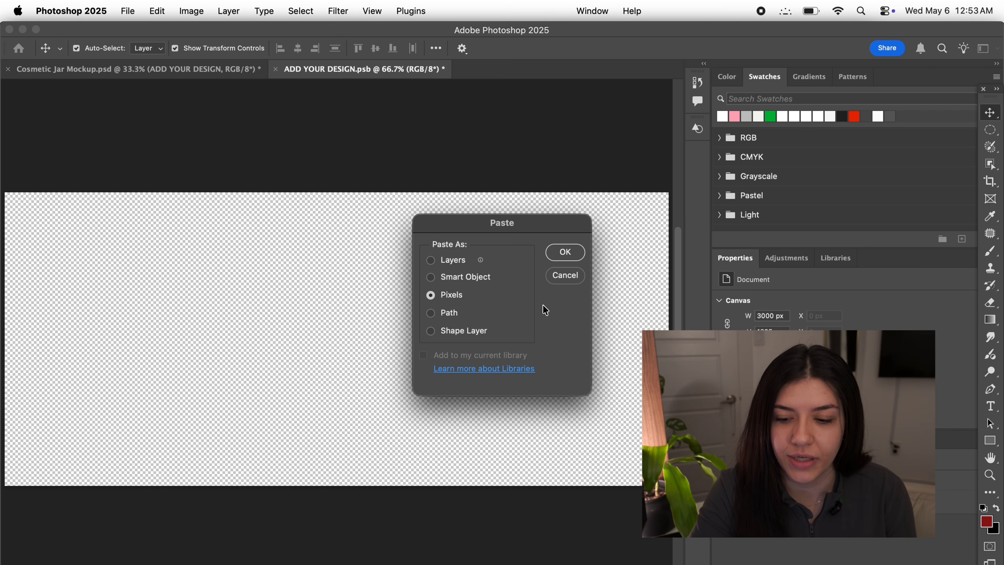
click(575, 252)
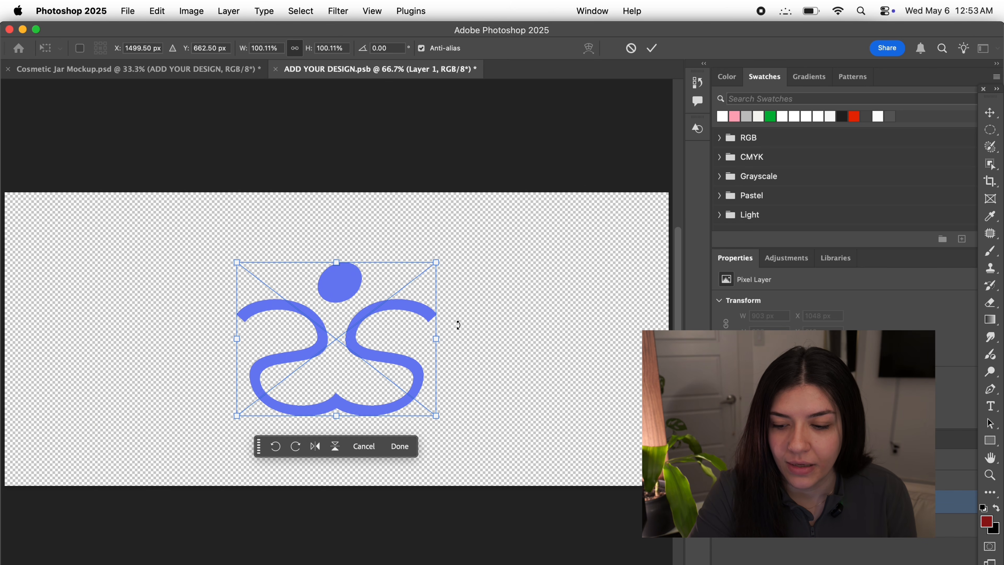
scroll(488, 274, down, 2)
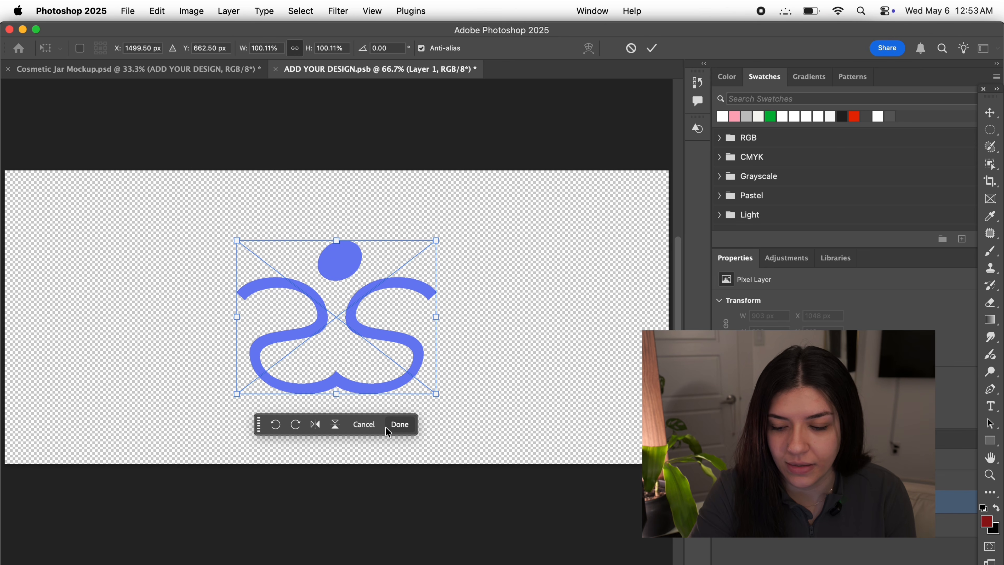
click(399, 428)
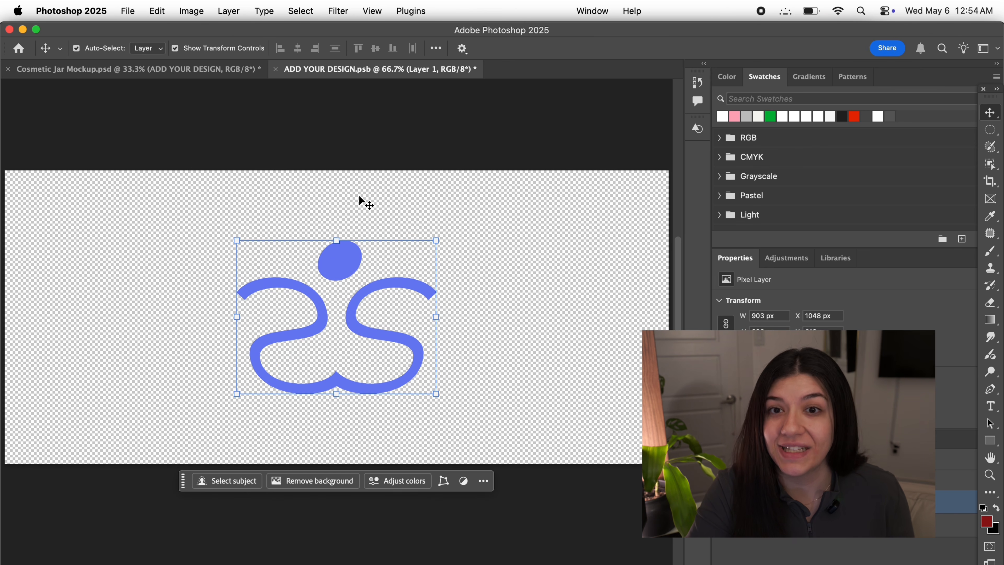
Step: Save the edited ADD YOUR DESIGN smart object and return to Cosmetic Jar Mockup.psd to view the symbol on the grey jar
click(186, 70)
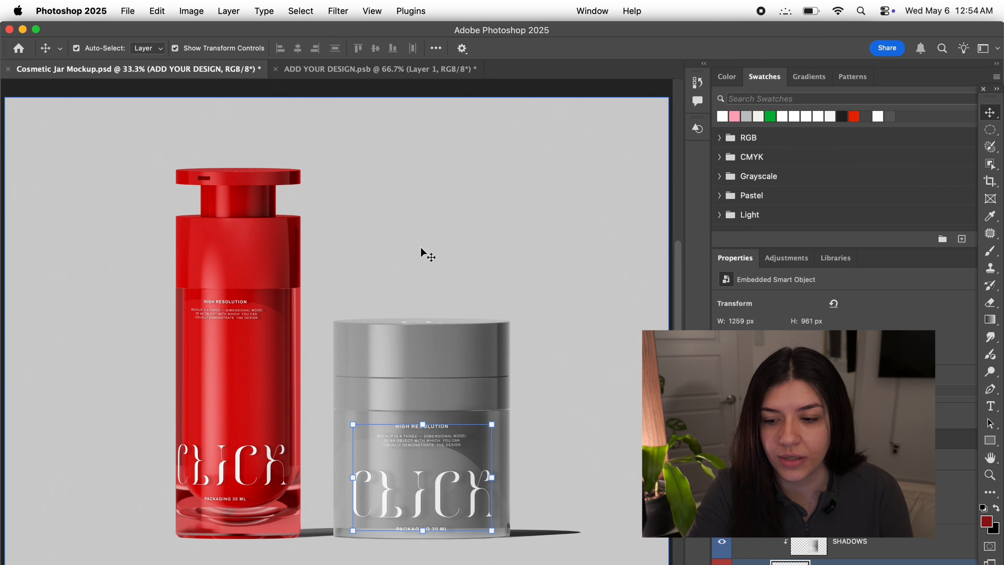
click(411, 70)
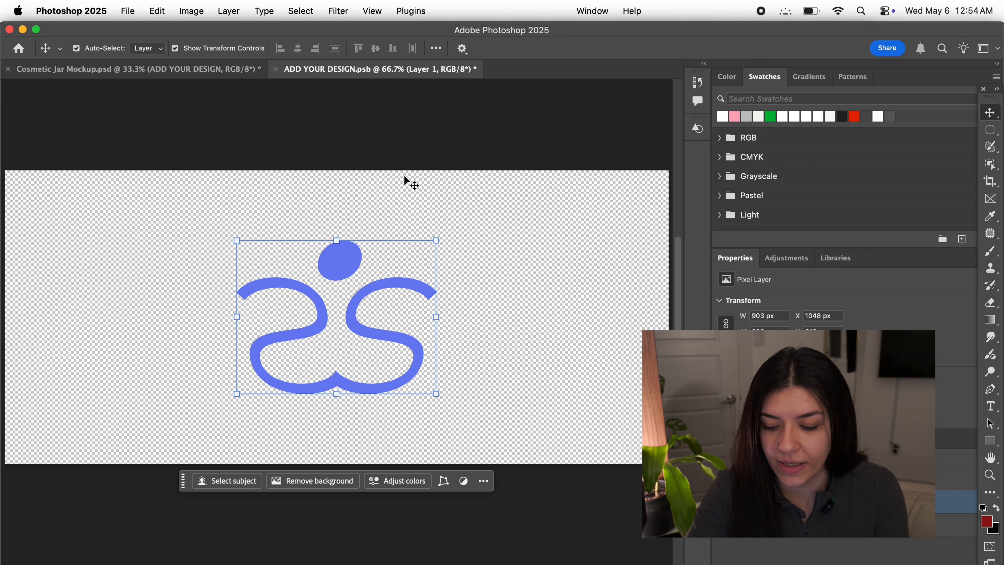
key(super+s)
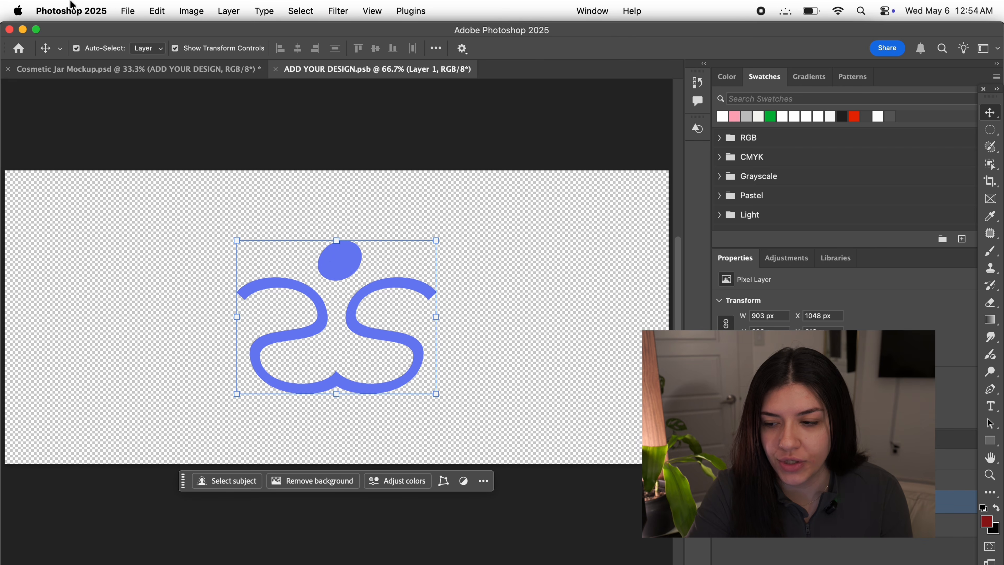
click(134, 10)
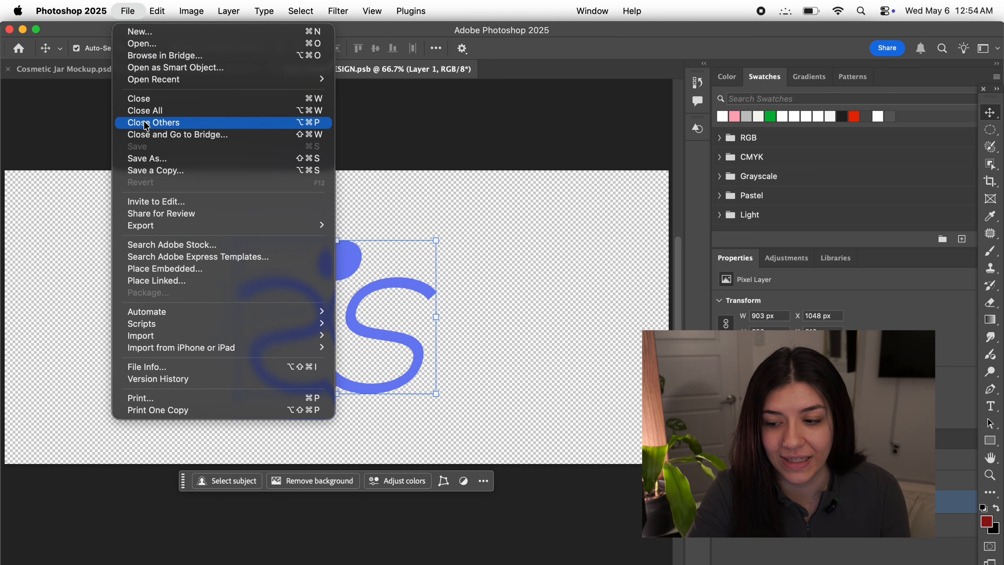
click(378, 158)
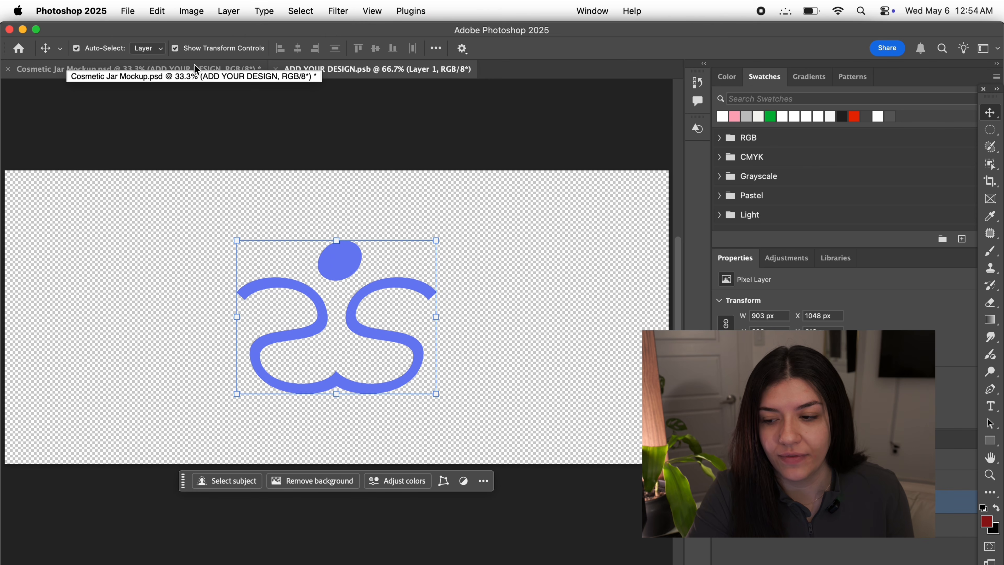
click(198, 69)
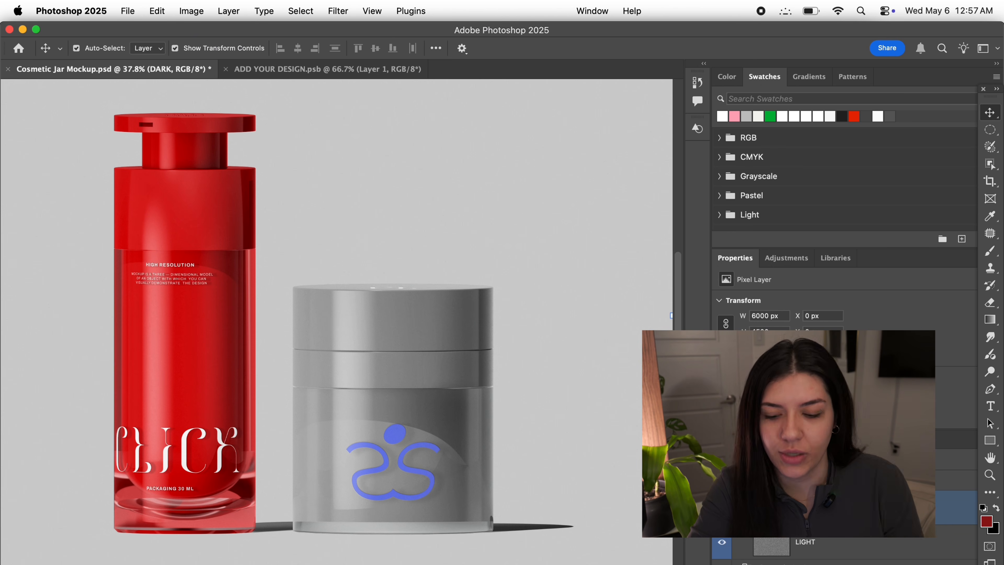
Step: Switch to Illustrator and copy the thin italic Body & Seoul wordmark below concept 02 onto the second typography artboard
key(super+Tab)
scroll(447, 328, down, 2)
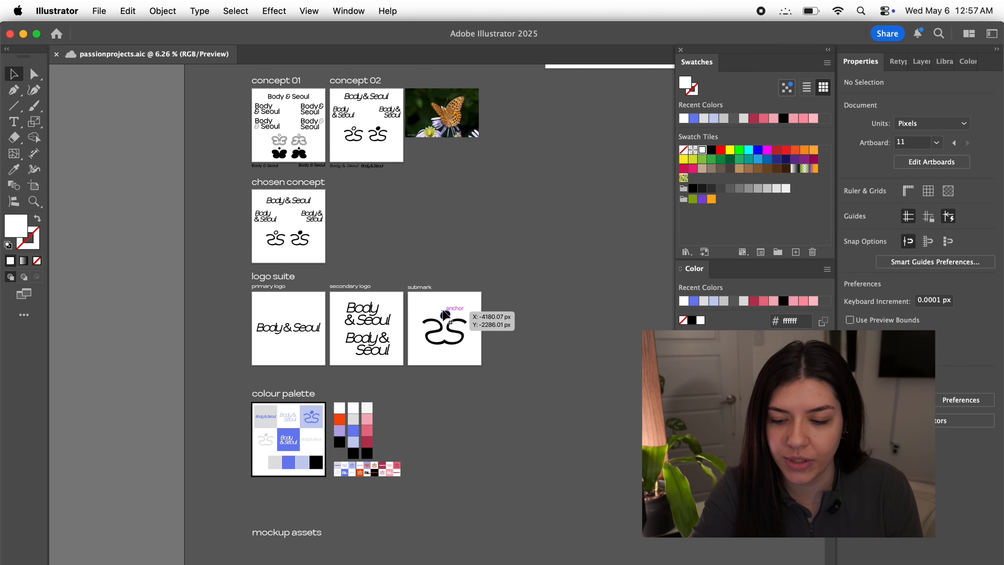
scroll(446, 314, up, 5)
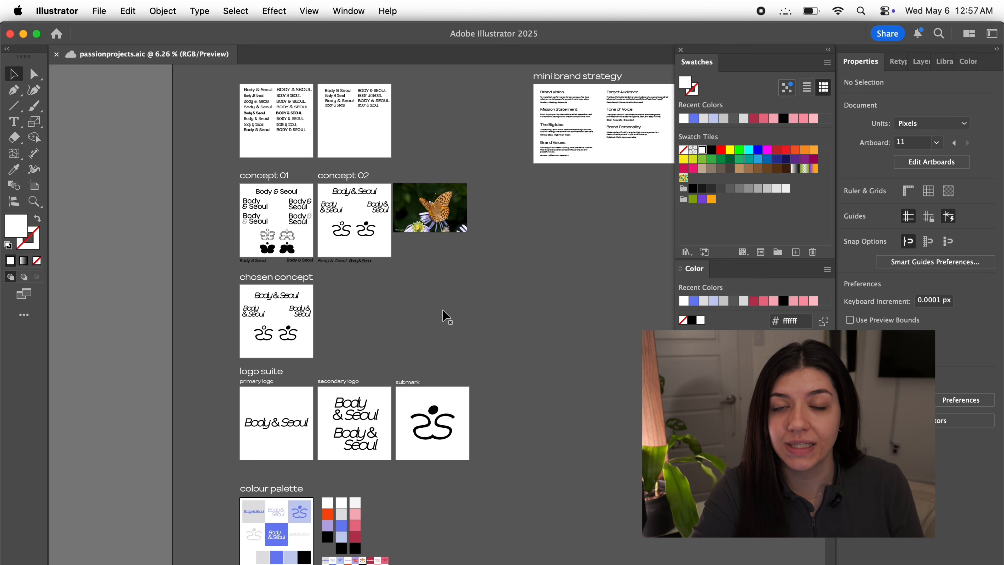
scroll(321, 282, up, 5)
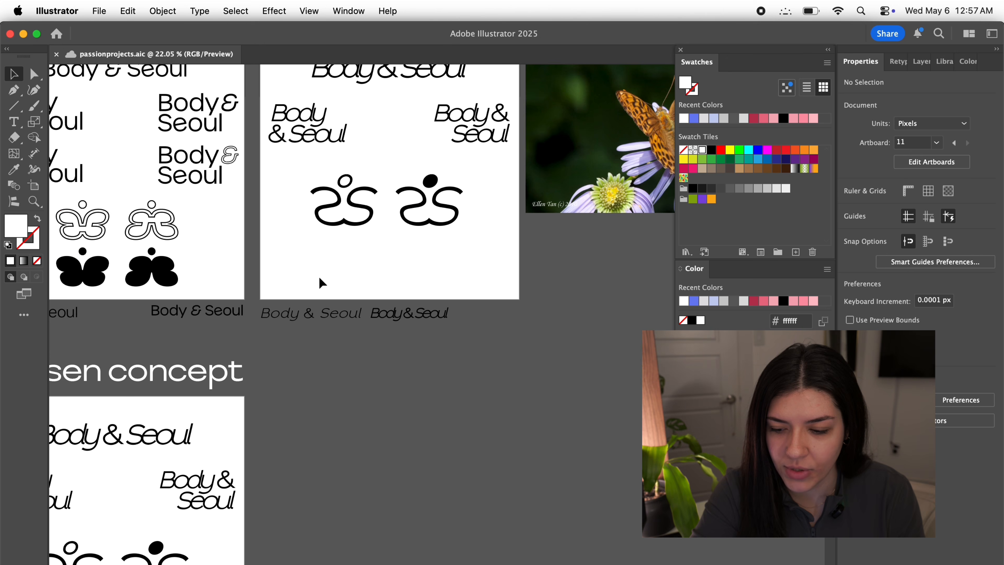
click(342, 319)
scroll(341, 324, up, 10)
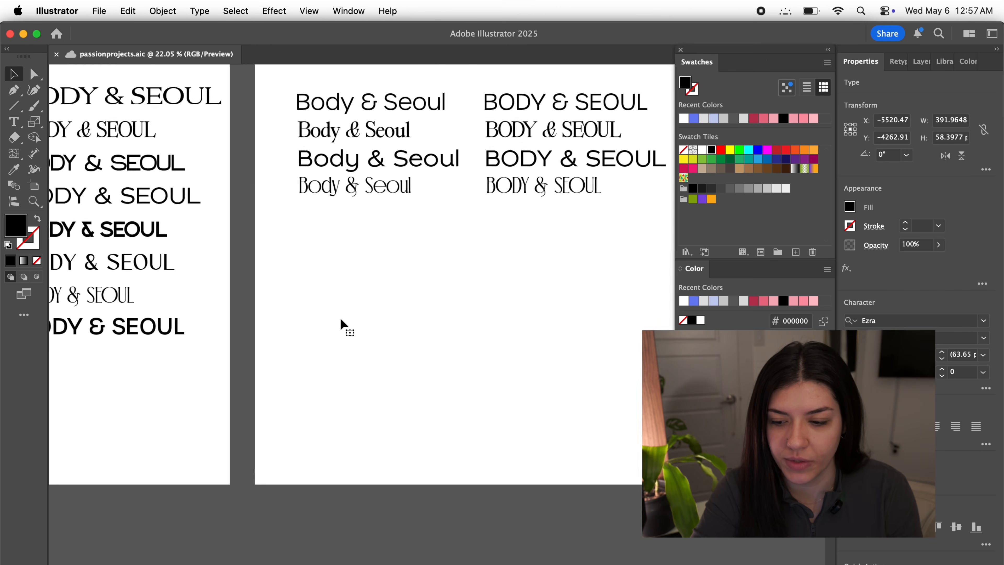
key(super+v)
drag(402, 329, 346, 309)
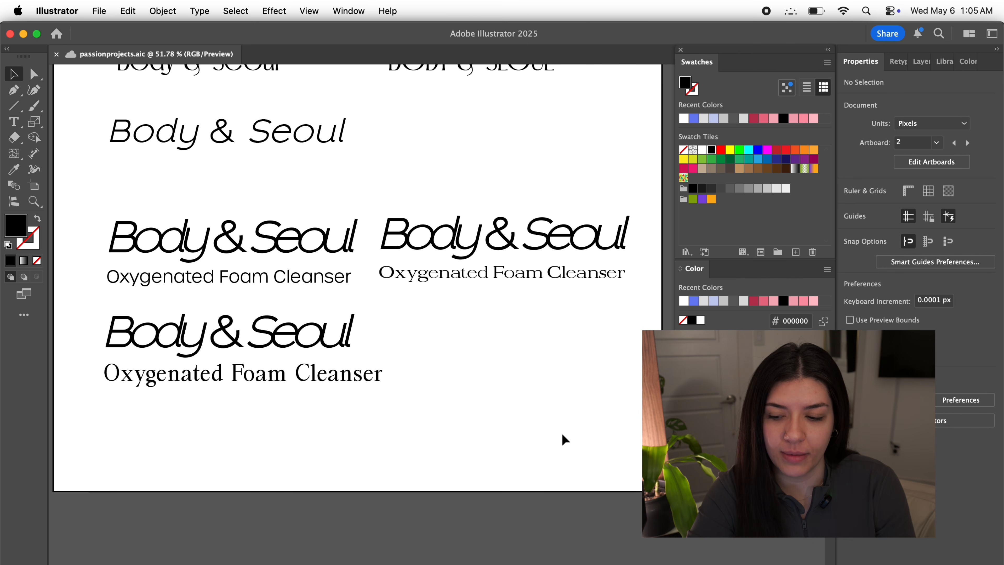
Step: Compare the font pairings of the Body & Seoul wordmark with Oxygenated Foam Cleanser on the typography artboard
scroll(187, 257, up, 5)
scroll(187, 256, left, 2)
scroll(190, 261, left, 2)
scroll(189, 261, down, 1)
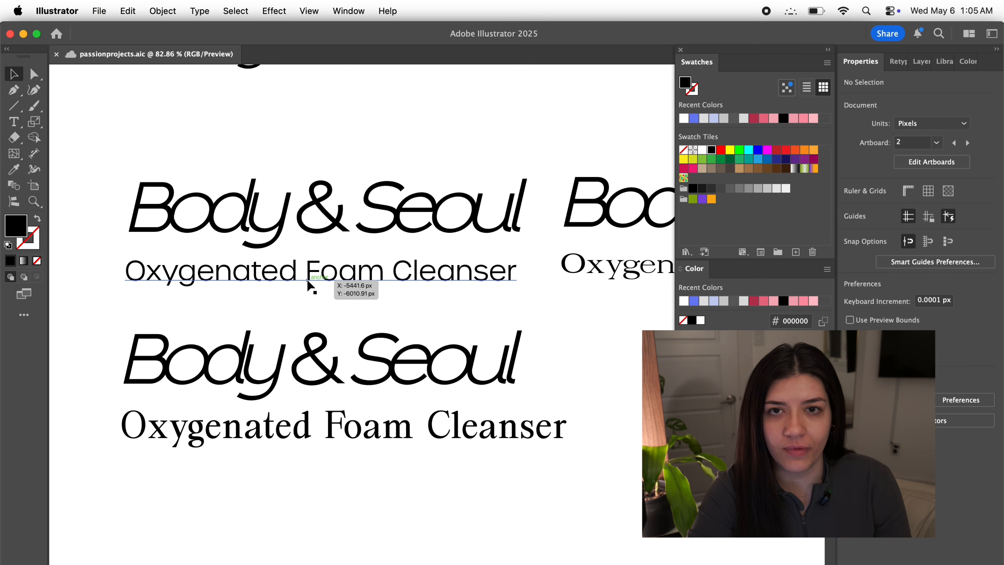
scroll(407, 299, up, 2)
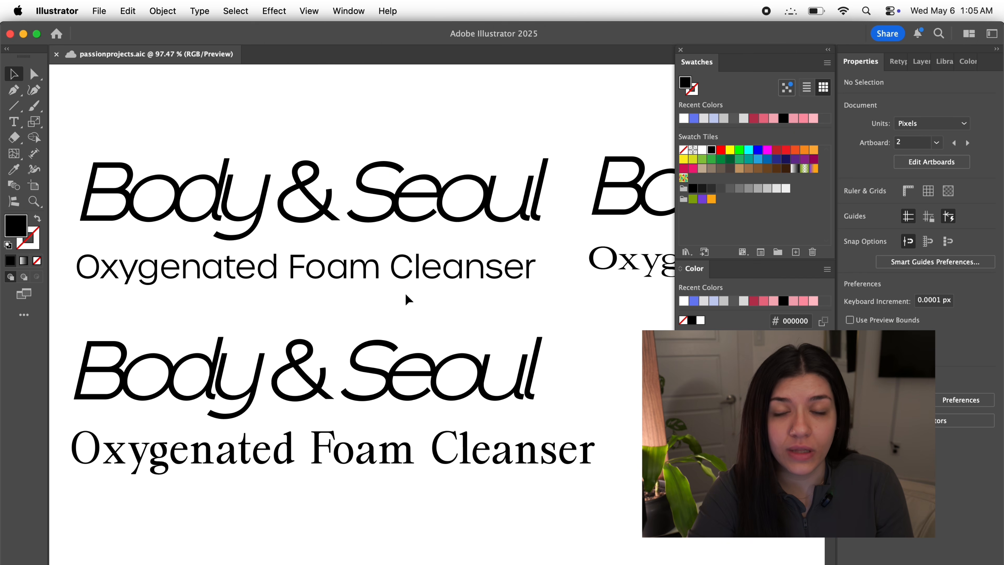
click(408, 275)
scroll(407, 276, down, 3)
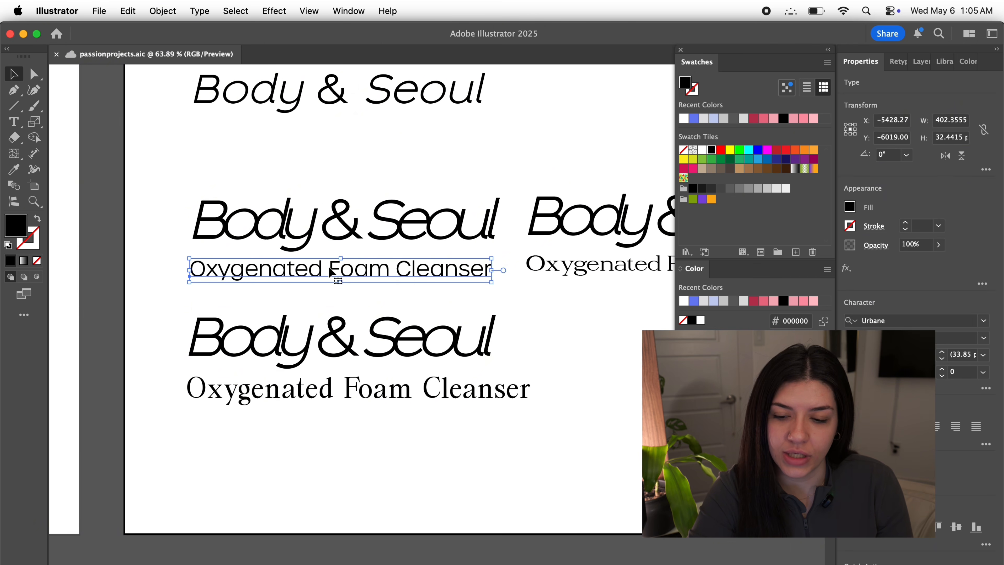
click(359, 302)
scroll(359, 305, up, 3)
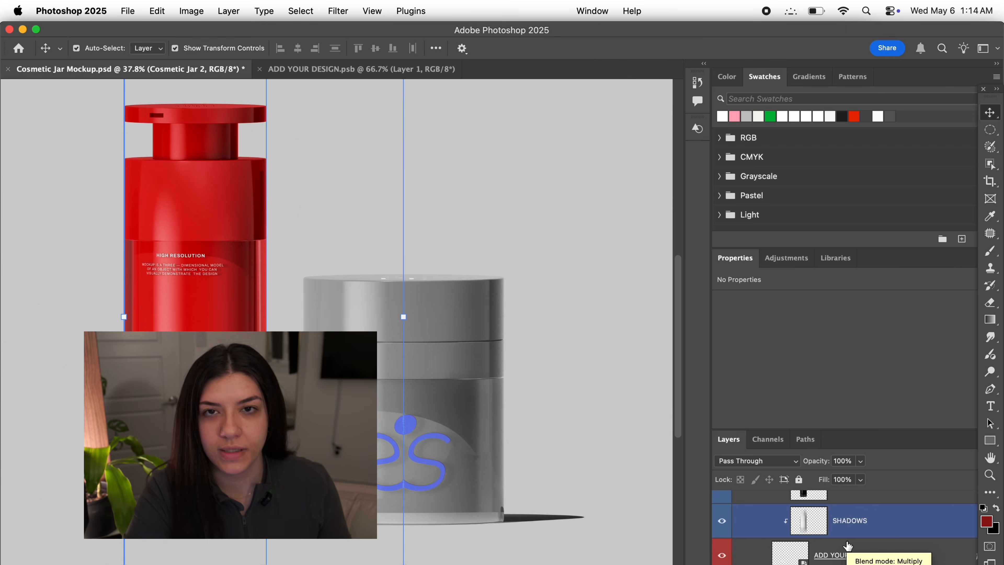
Step: In the red bottle's layers of Cosmetic Jar Mockup.psd, set the COLOR 1 solid fill to e0e0e2
scroll(847, 546, down, 6)
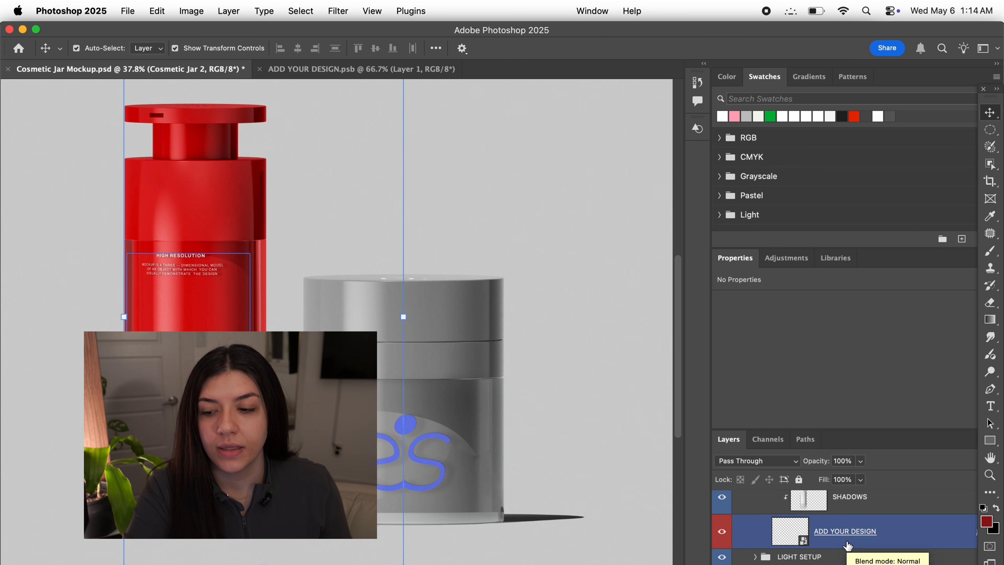
scroll(848, 546, down, 3)
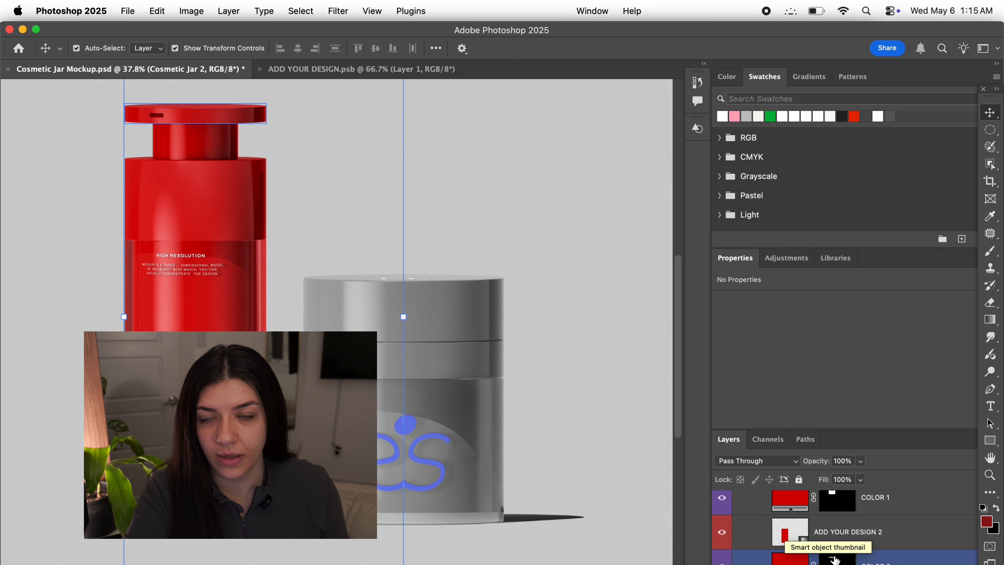
double_click(790, 500)
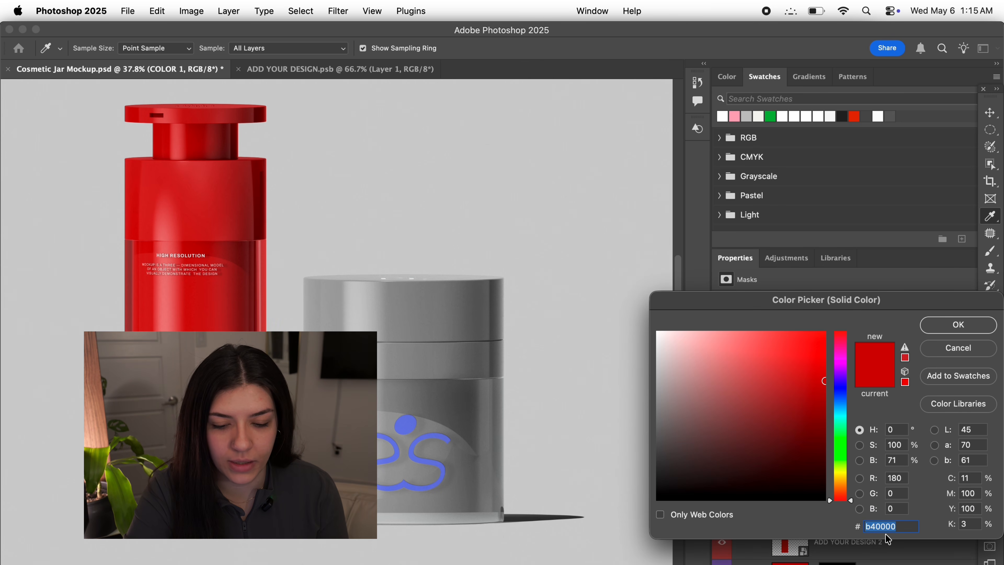
text(e0e0e2)
click(958, 324)
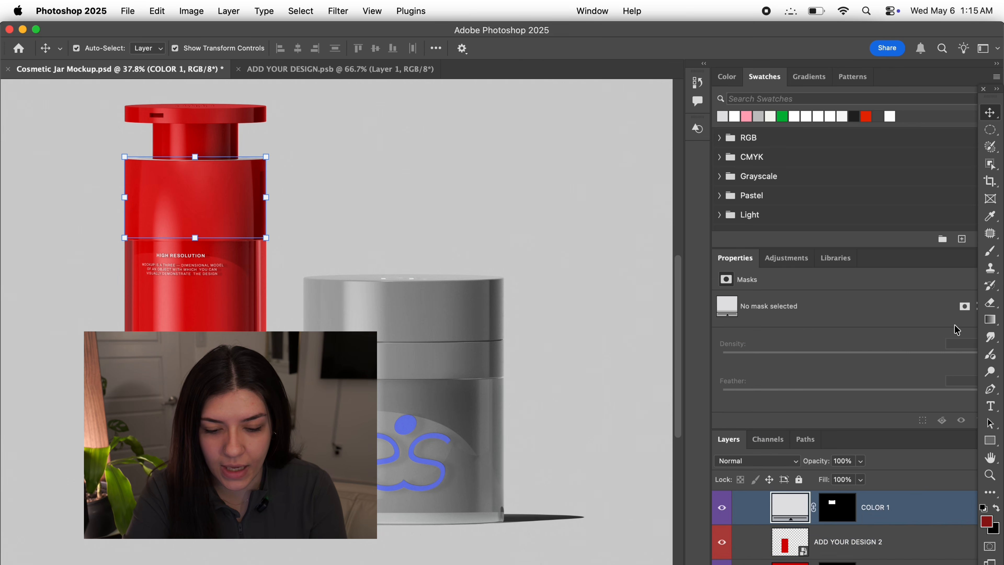
Step: Set the COLOR 2 and COLOR 3 solid fills of the bottle's pump top and neck to e0e0e2
double_click(791, 559)
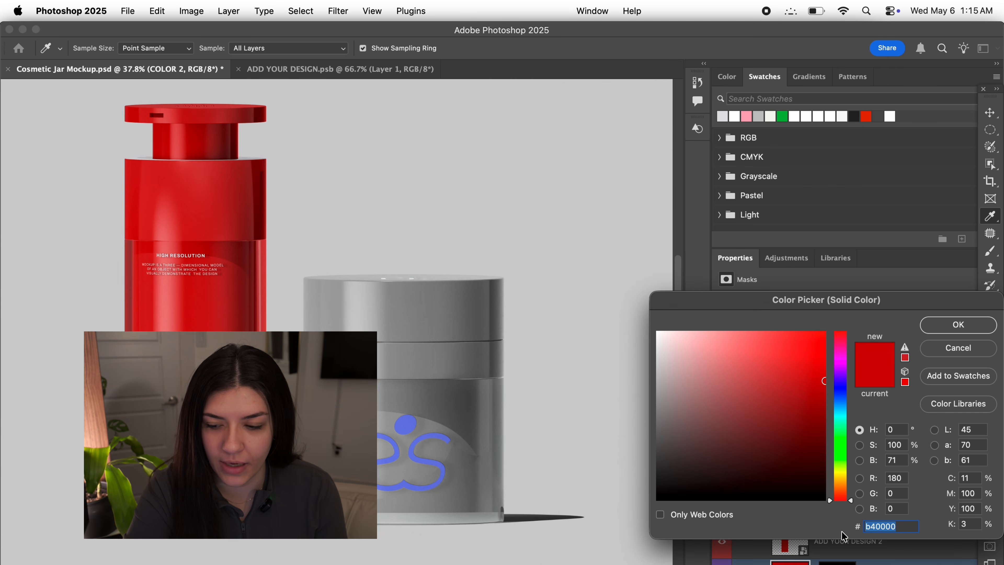
text(e0e0e2)
key(Return)
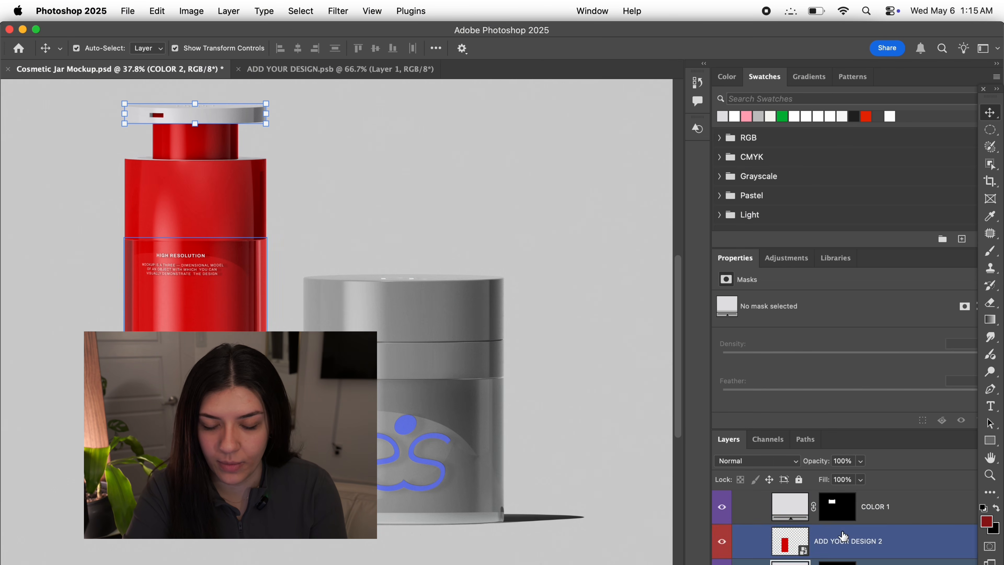
scroll(825, 551, down, 3)
double_click(805, 530)
text(e0e0e2)
key(Return)
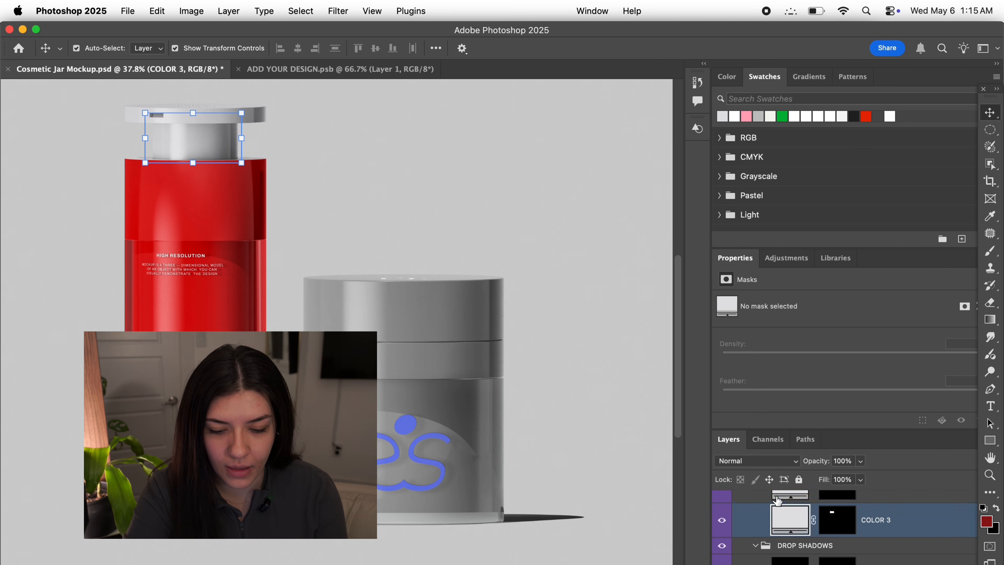
Step: Open the bottle's ADD YOUR DESIGN 1 smart object in the DESIGN 2 group for editing
scroll(779, 510, up, 3)
click(778, 501)
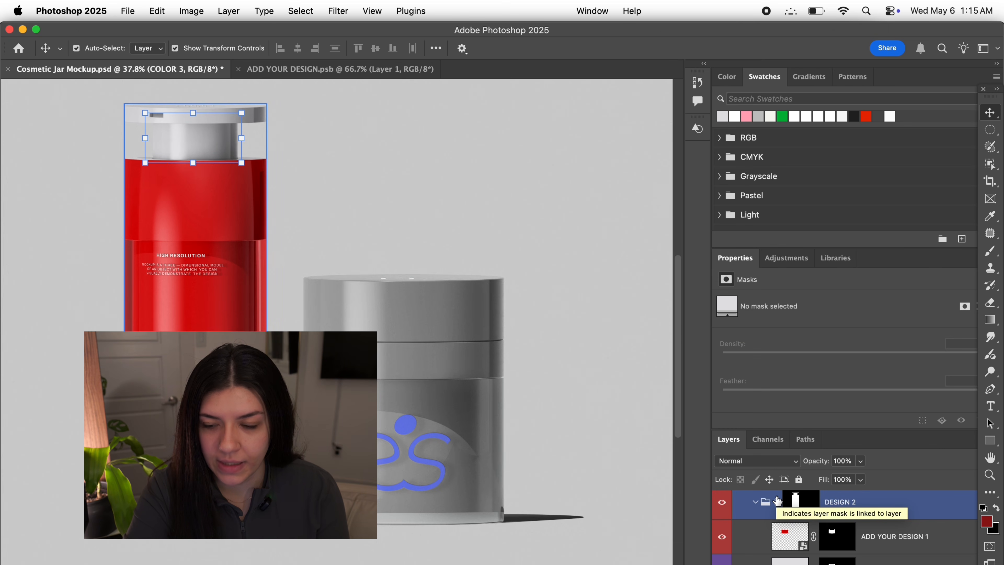
scroll(778, 501, up, 2)
scroll(778, 502, down, 1)
scroll(858, 538, down, 2)
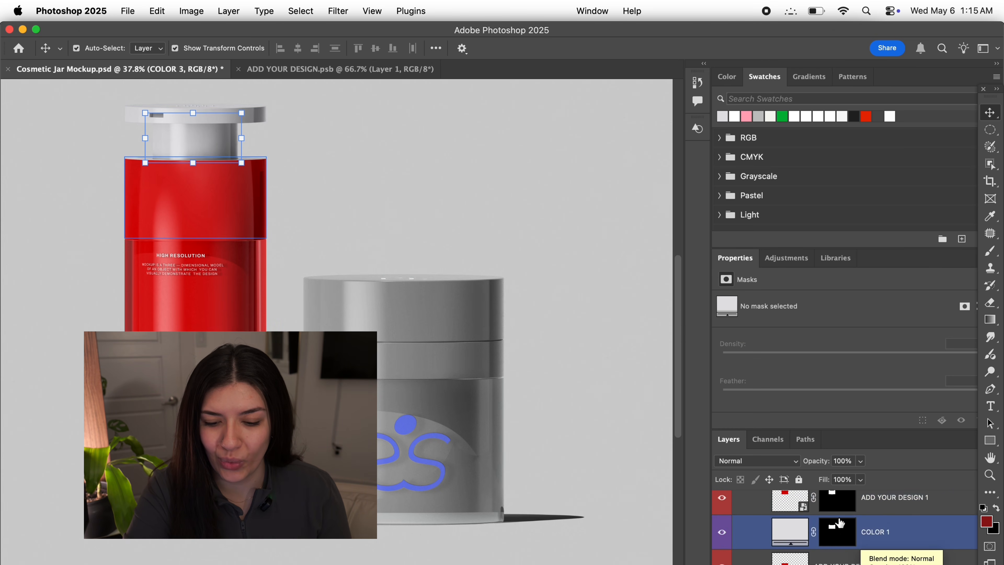
scroll(805, 551, down, 2)
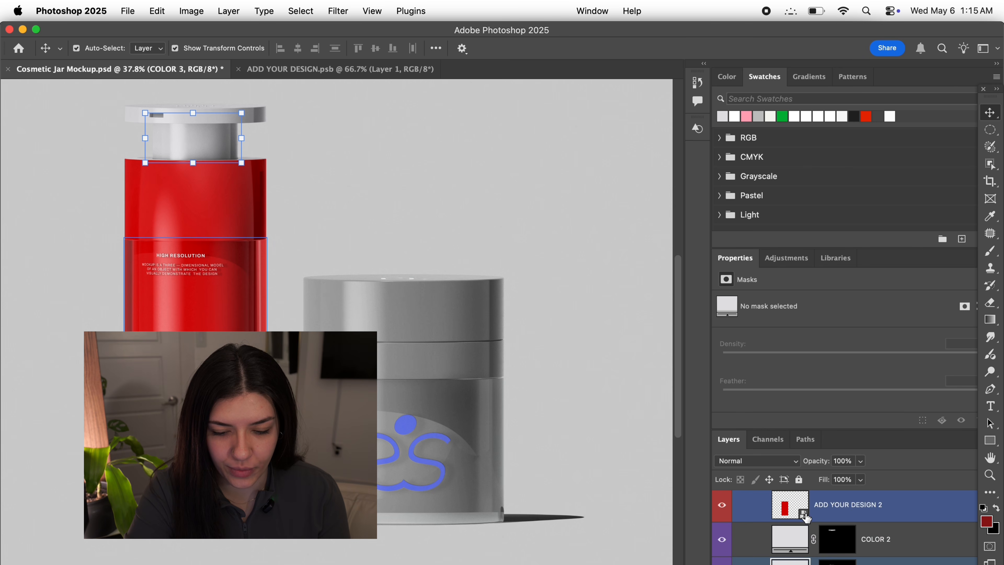
click(773, 513)
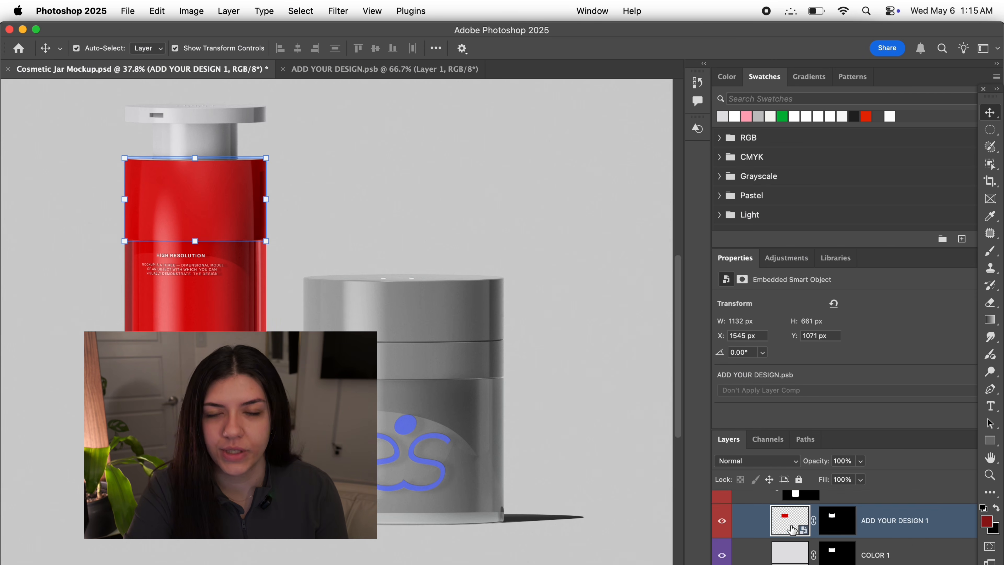
double_click(790, 526)
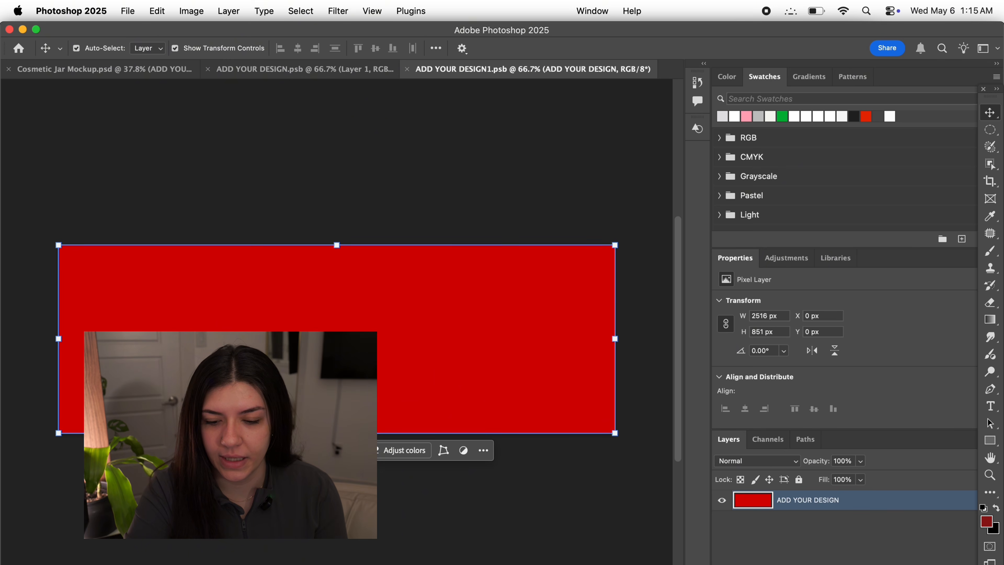
mouse_move(381, 344)
mouse_down()
mouse_move(382, 368)
mouse_move(381, 344)
mouse_up()
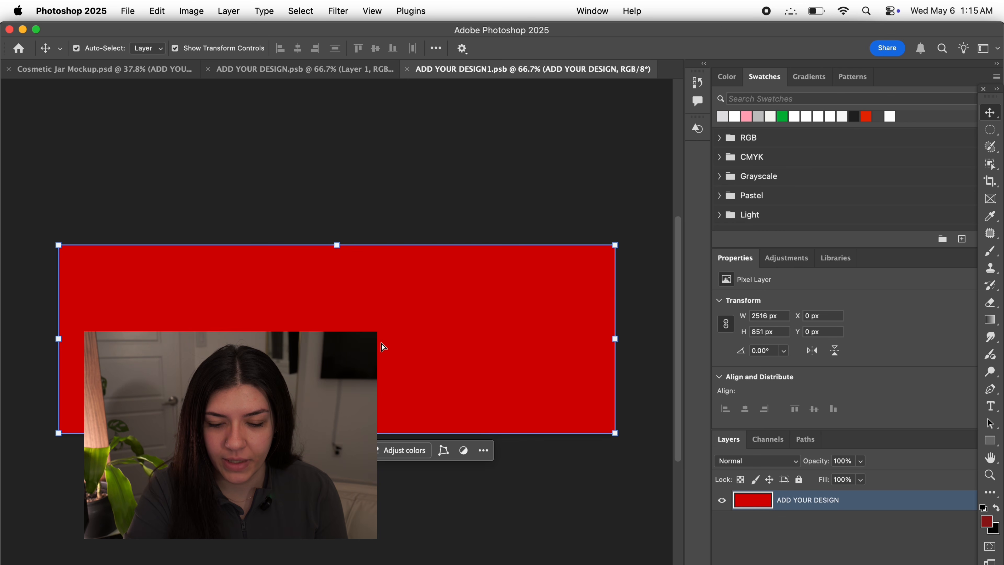
Step: Hide the red ADD YOUR DESIGN layer and draw a rectangle about 2658 by 1034 px covering the whole canvas
click(722, 499)
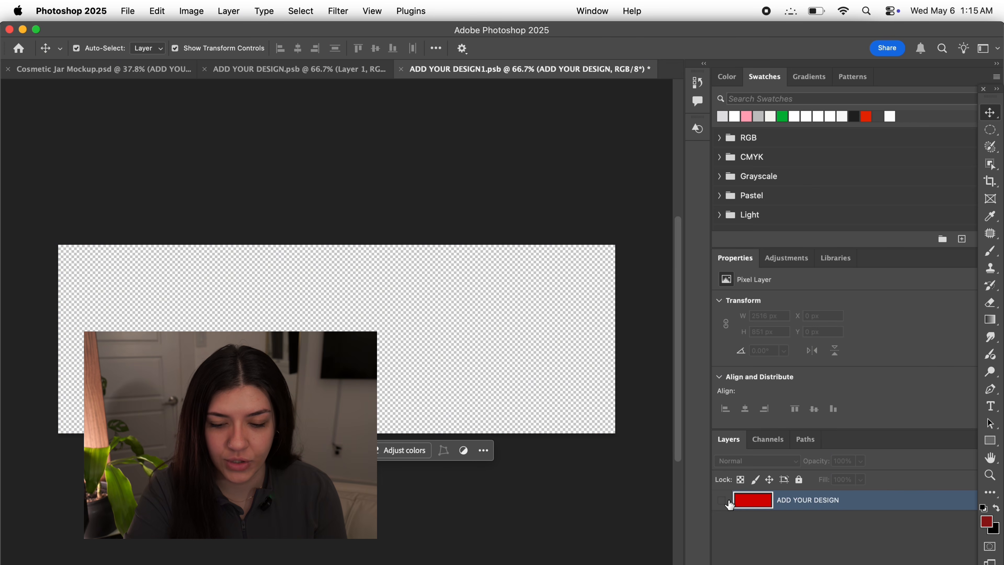
click(990, 441)
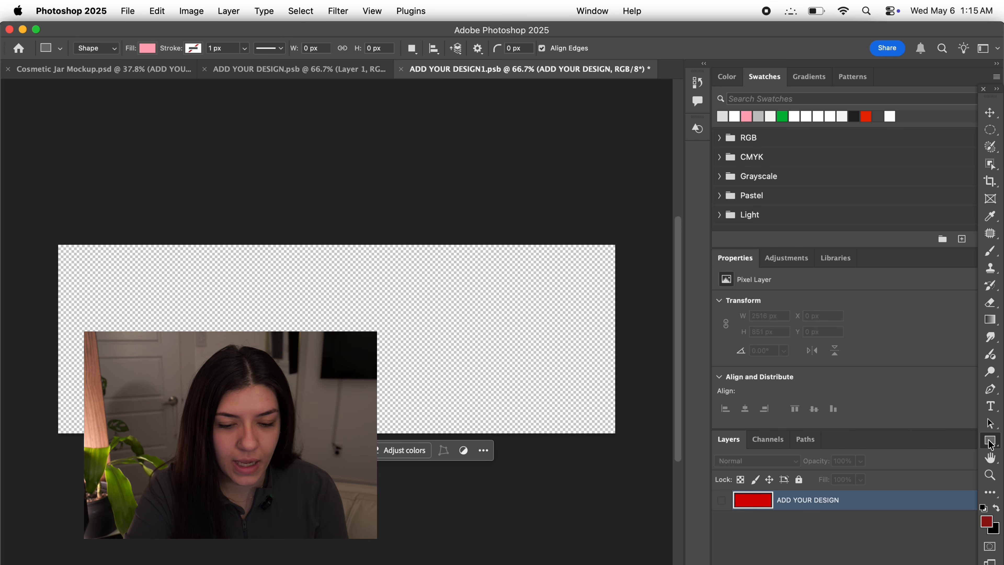
drag(52, 233, 639, 461)
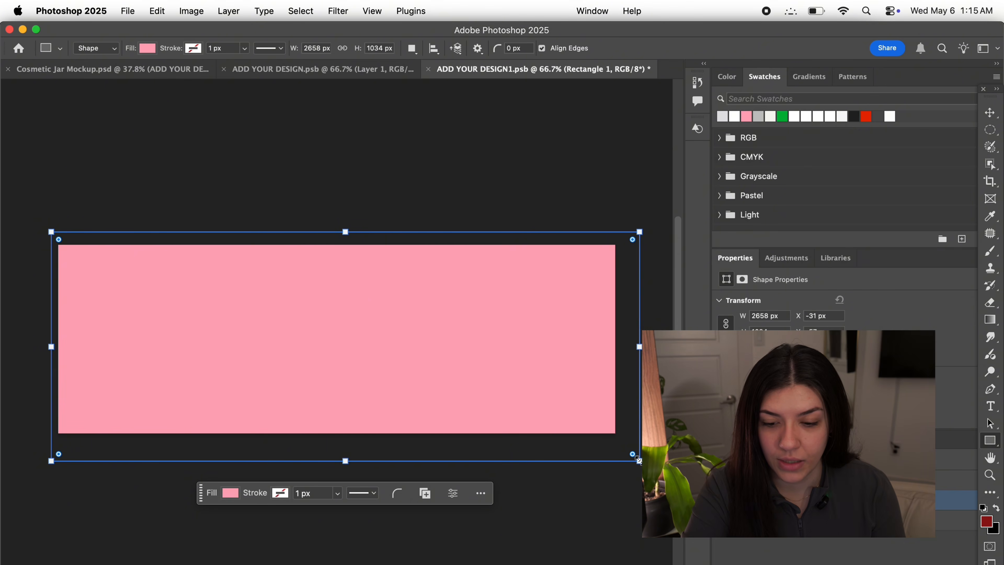
Step: Change the covering rectangle's fill colour to light grey
click(230, 492)
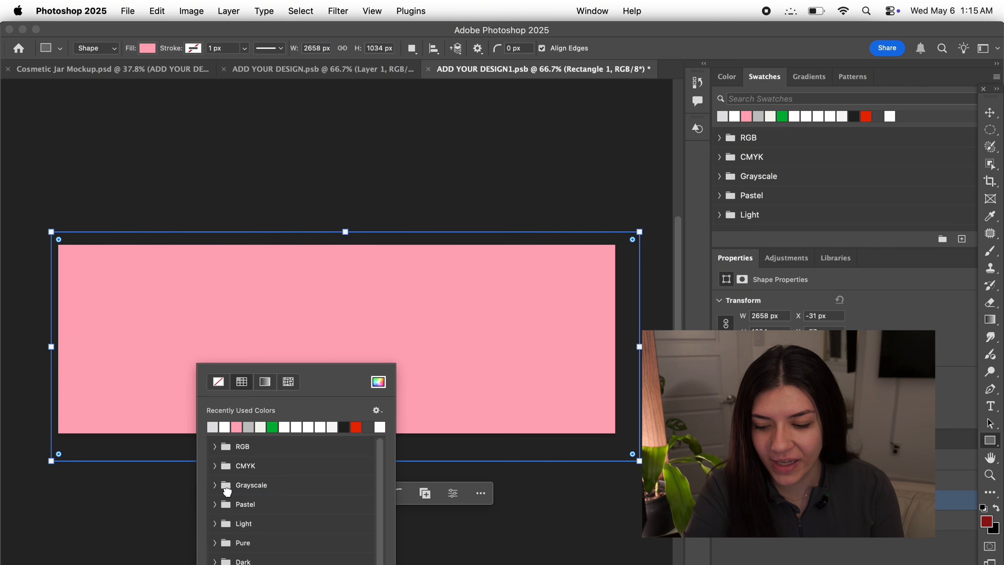
click(378, 382)
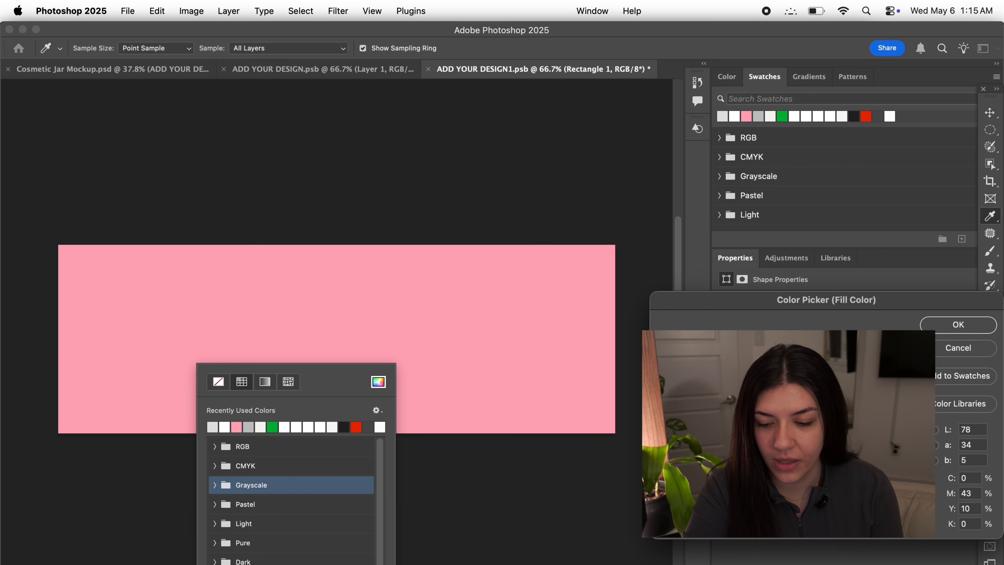
key(super+v)
click(984, 323)
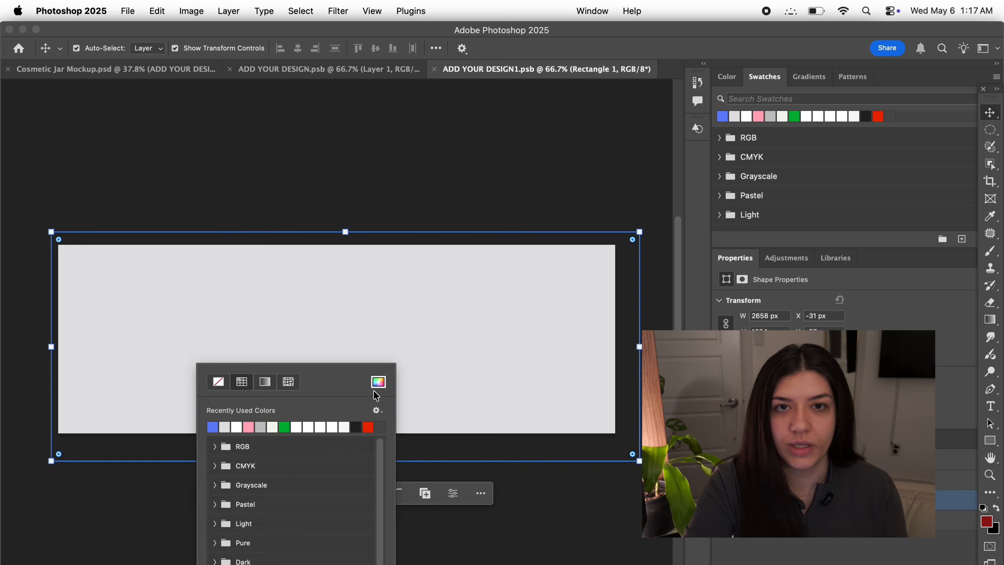
Step: Fill the covering rectangles in ADD YOUR DESIGN1.psb and ADD YOUR DESIGN2.psb with the recently used blue, saving the first file
click(215, 424)
key(super+s)
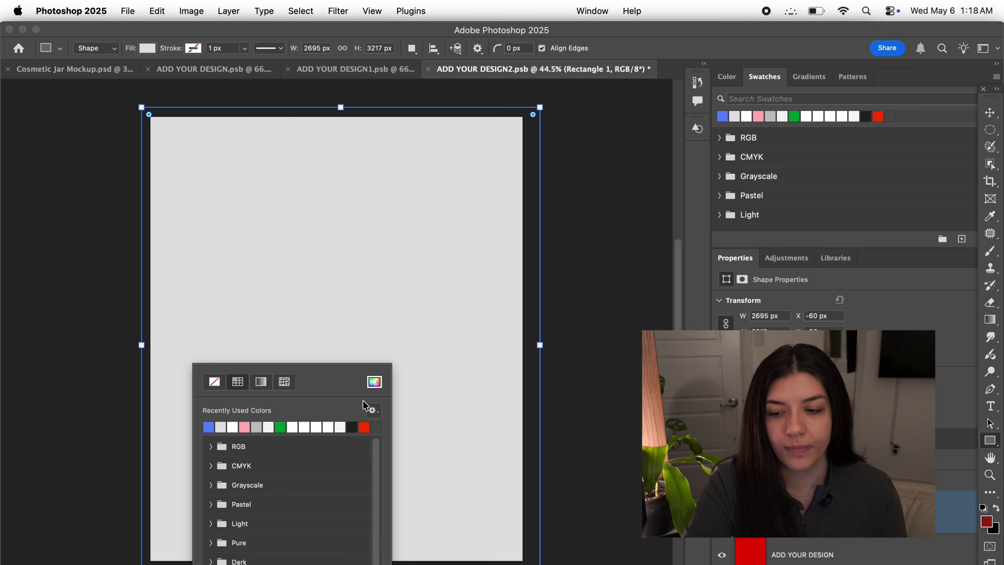
click(213, 421)
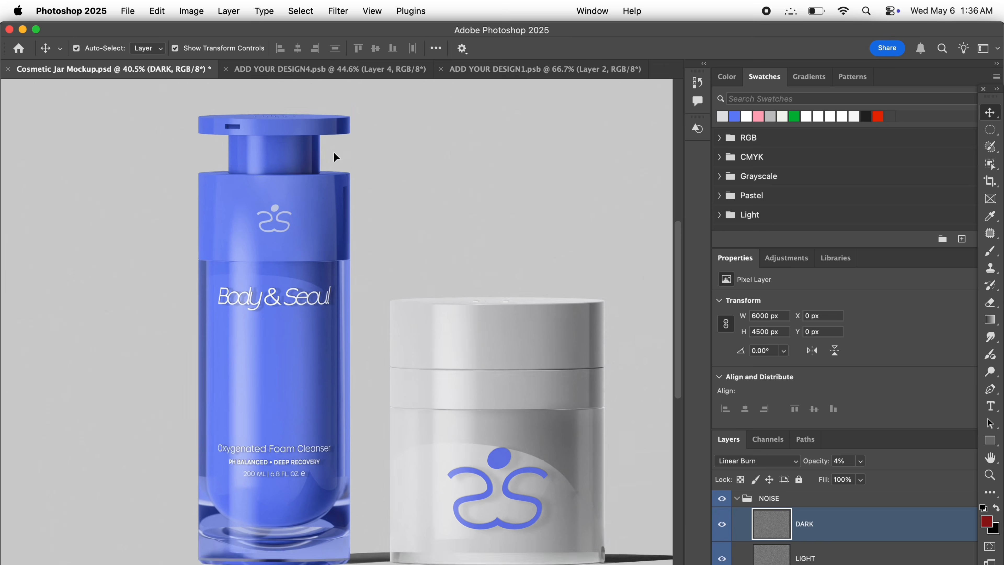
scroll(334, 152, up, 1)
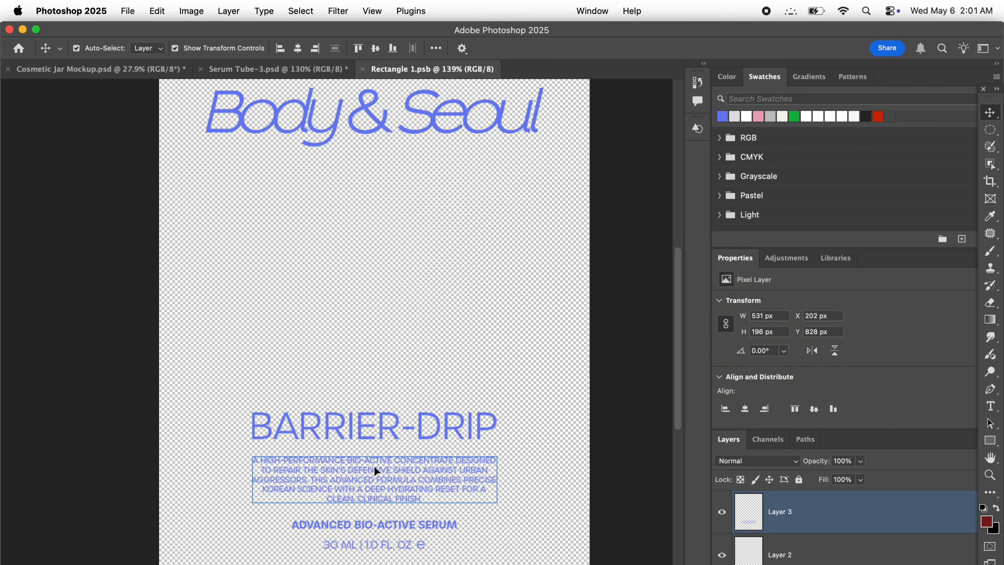
click(392, 521)
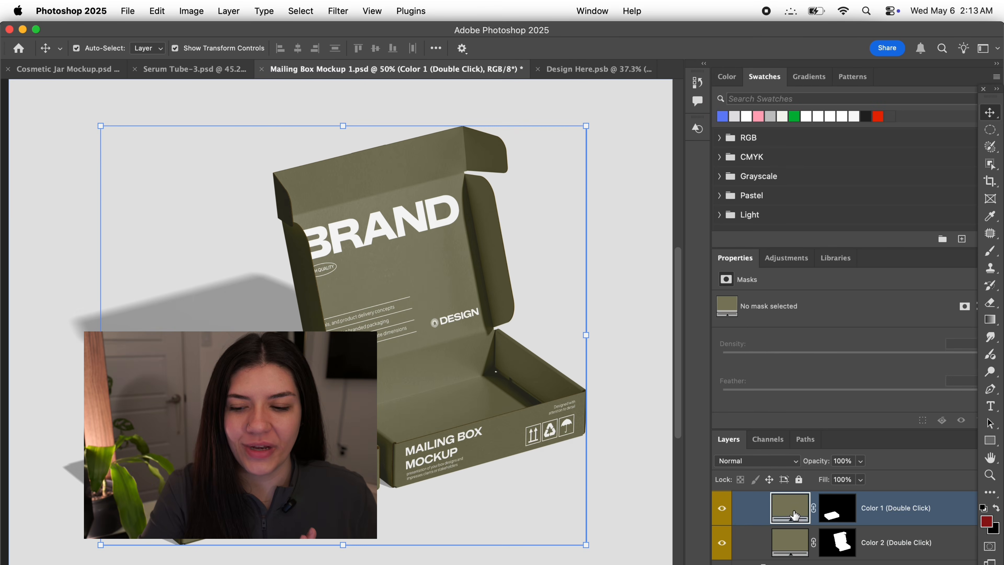
double_click(795, 514)
text(c5cdef)
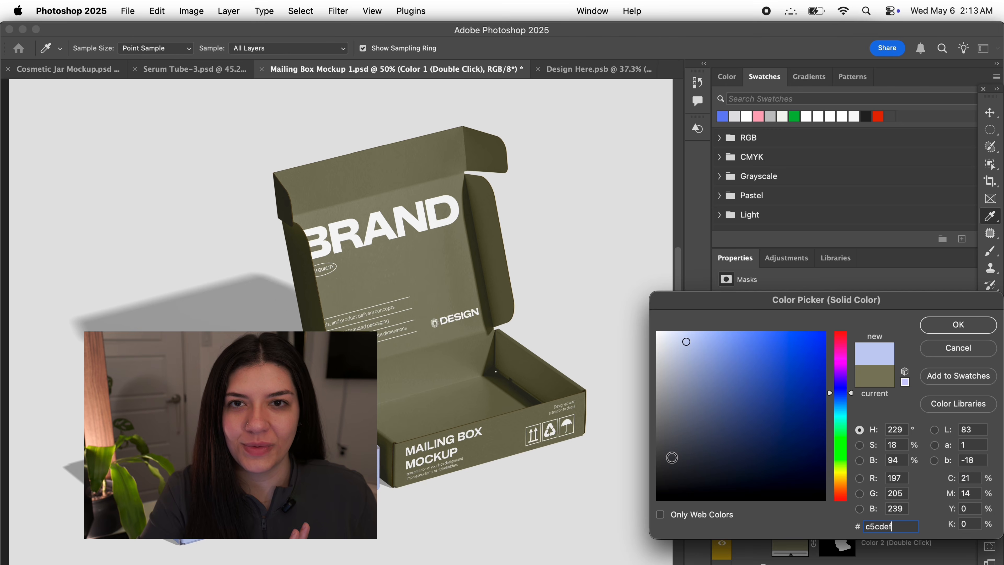
click(941, 353)
Step: Set the Color 2 solid fill in Mailing Box Mockup 1.psd to c5cdef
double_click(789, 548)
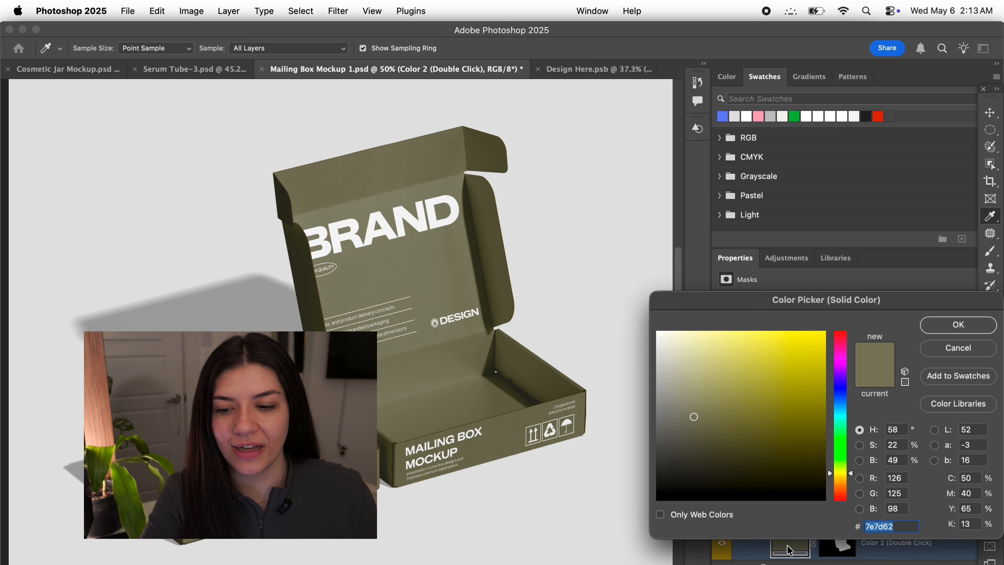
text(c5cdef)
click(959, 324)
key(v)
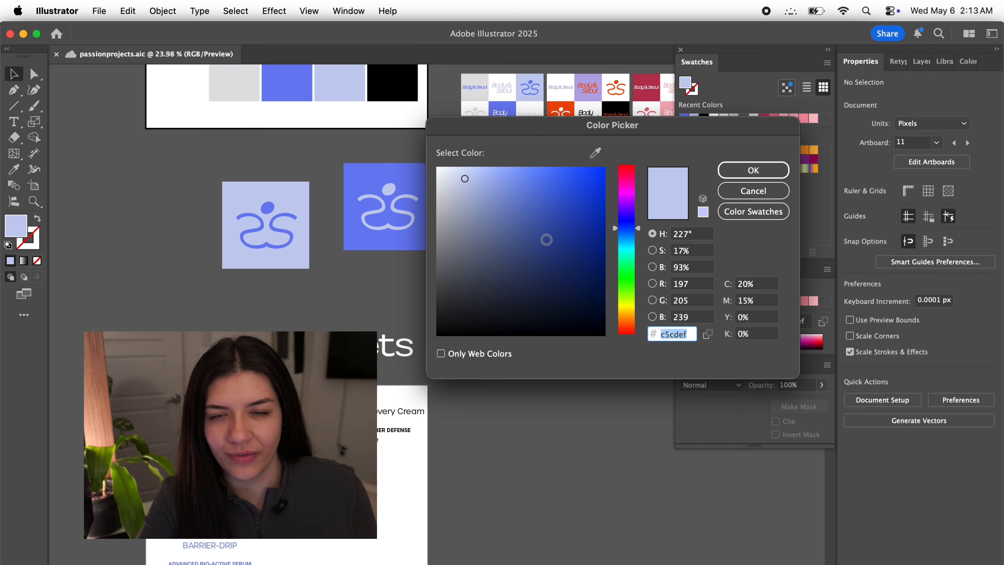
Step: Cancel the light blue's colour editing in Illustrator and open the fill colour of the light grey palette square to get its hex code
click(755, 193)
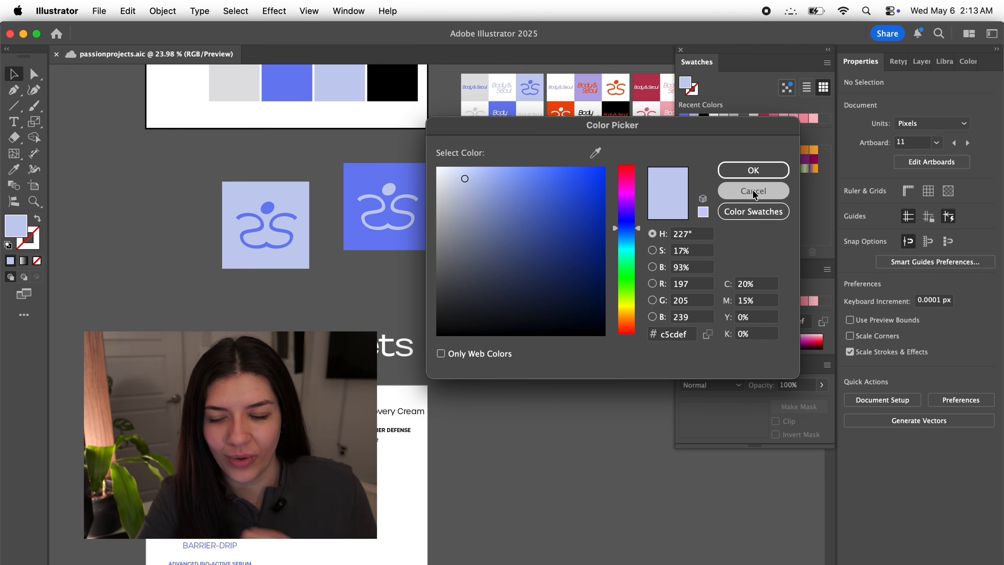
scroll(388, 325, up, 4)
scroll(388, 325, left, 2)
click(327, 224)
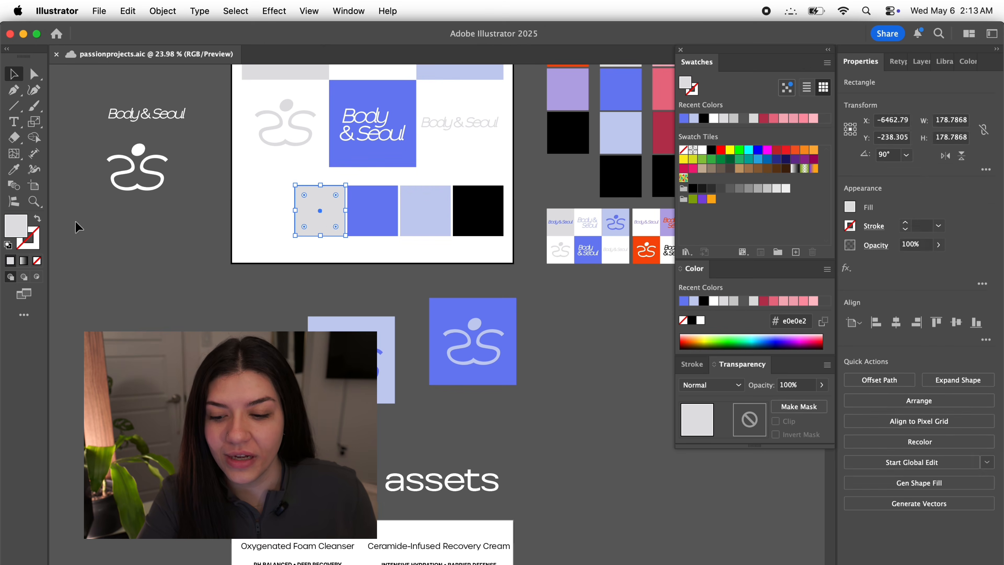
double_click(20, 229)
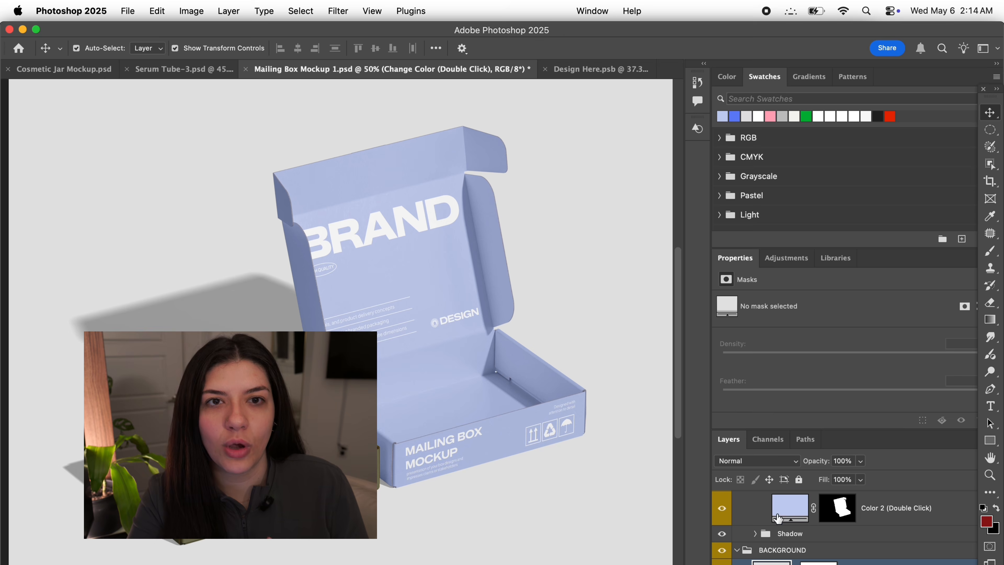
Step: Set the Color 2 and Color 1 solid fills in Mailing Box Mockup 1.psd to e0e0e2 and bring Design Here.psb to the front
double_click(829, 507)
text(e0e0e2)
click(927, 330)
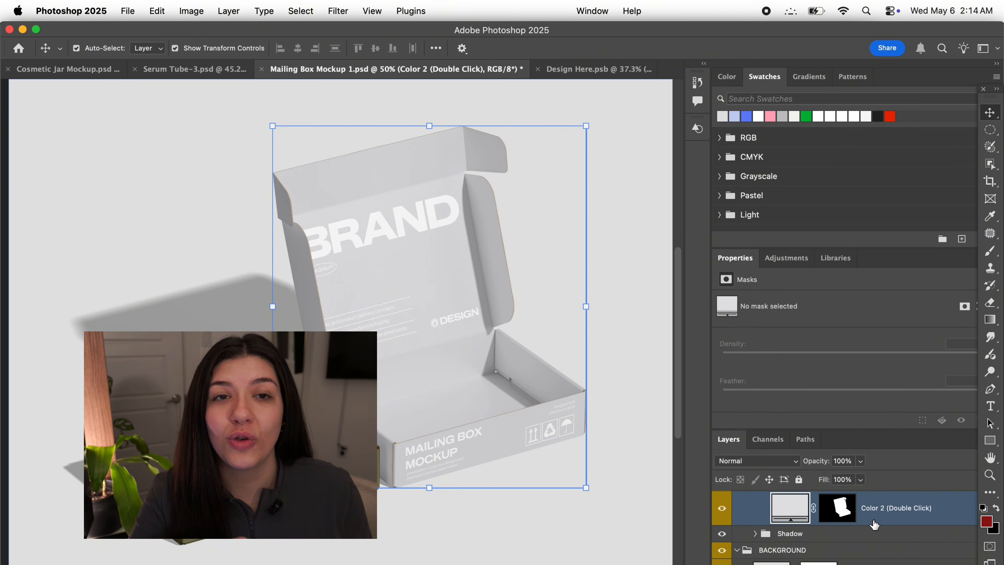
double_click(794, 544)
text(e0e0e2)
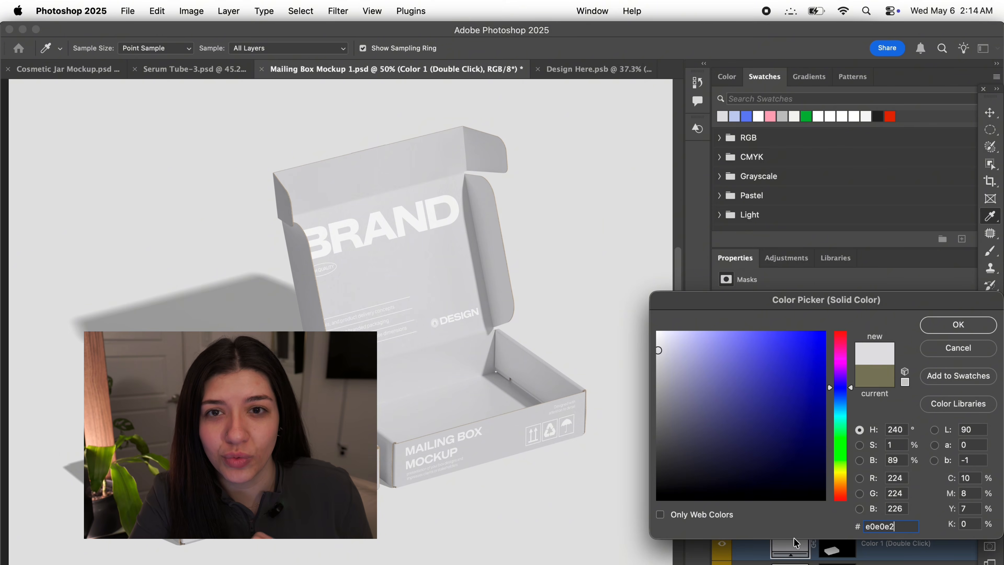
click(959, 325)
key(v)
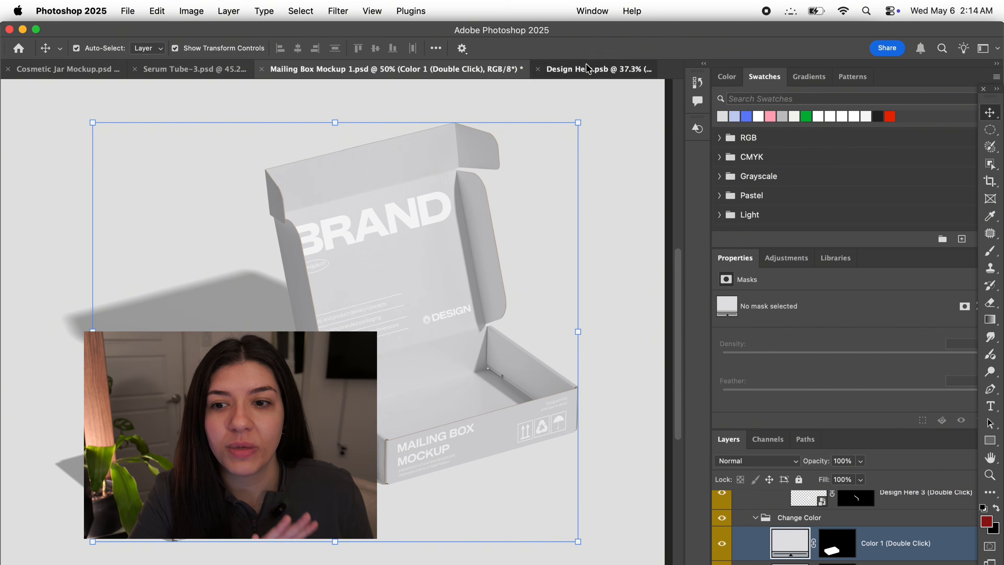
click(586, 65)
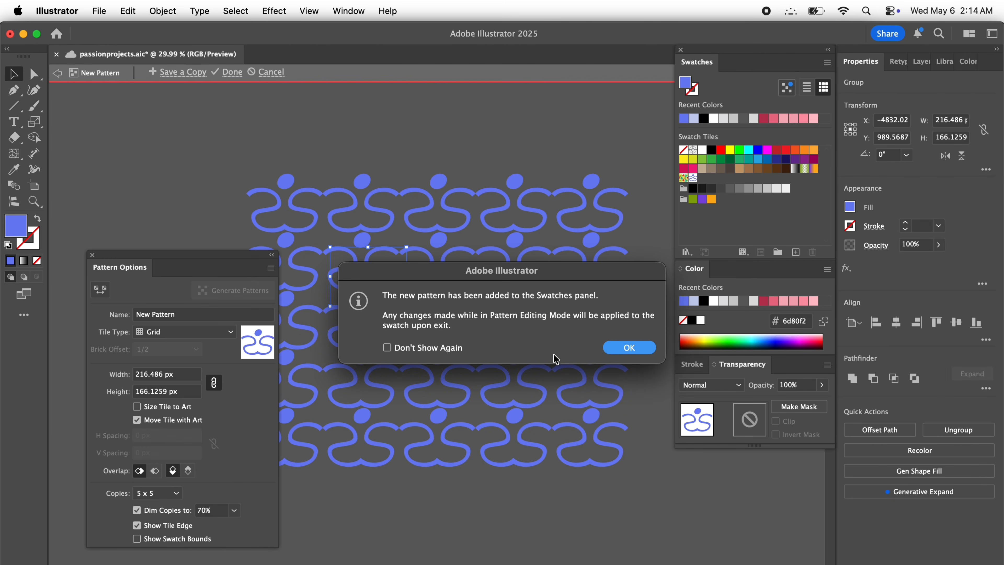
Step: Compare the brick and hex tile types for the new logo pattern in Illustrator and settle on Hex by Row
click(616, 356)
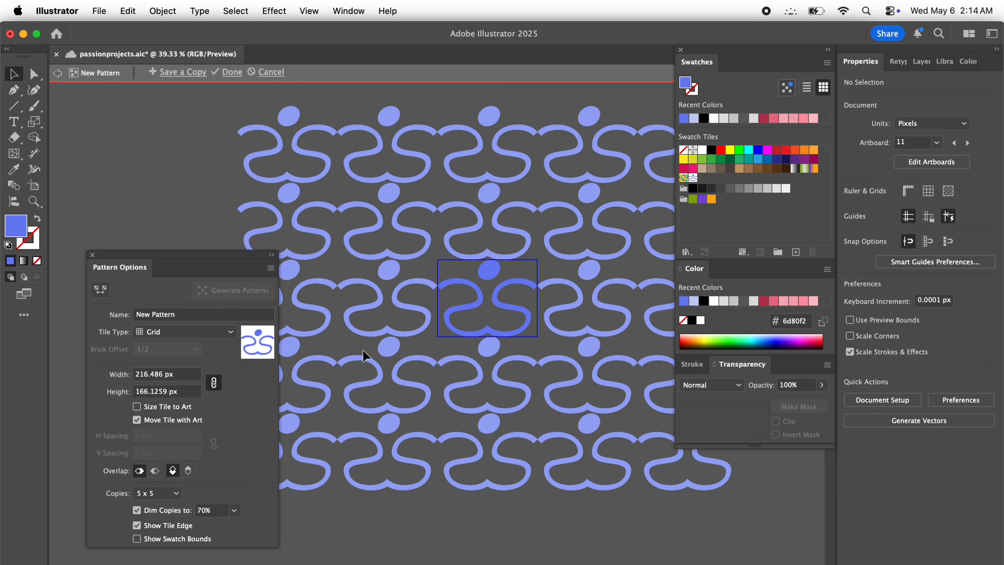
click(220, 331)
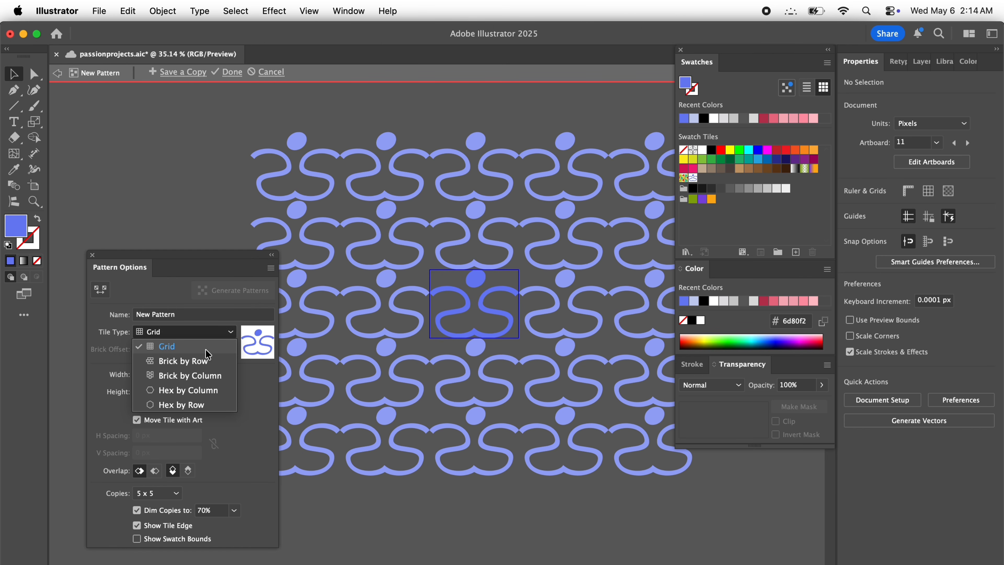
click(208, 362)
click(217, 334)
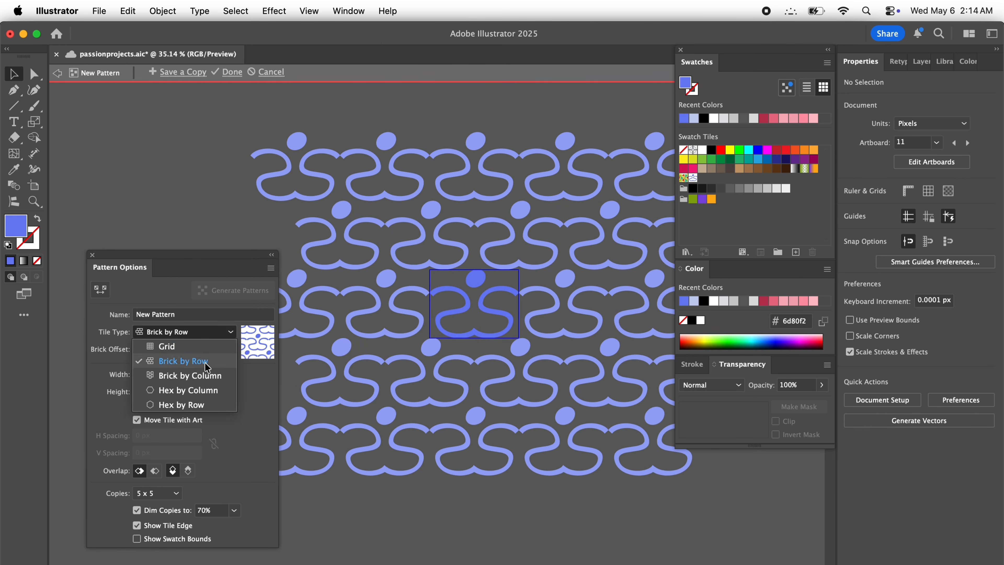
click(207, 375)
click(218, 336)
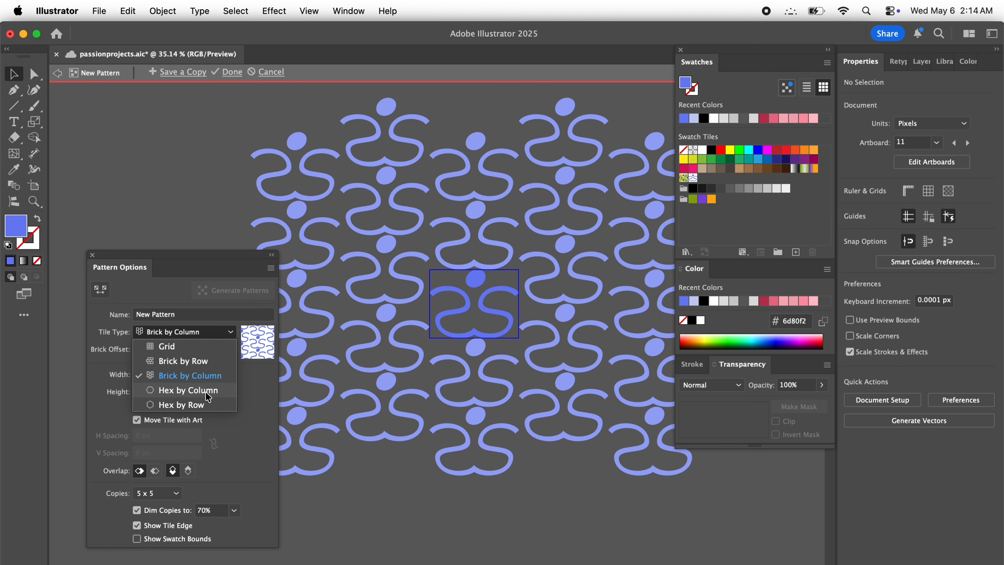
click(208, 392)
click(210, 335)
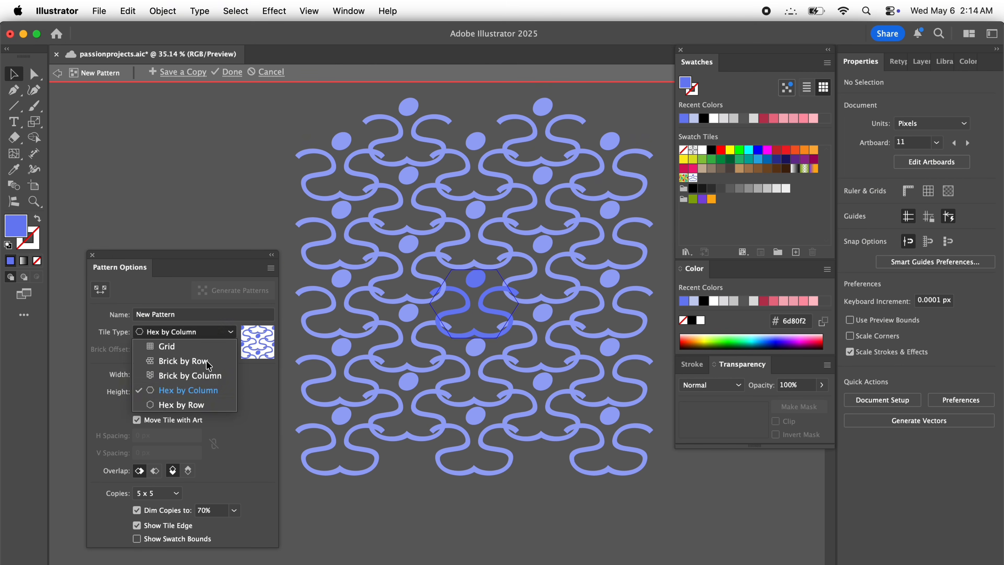
click(206, 405)
click(220, 333)
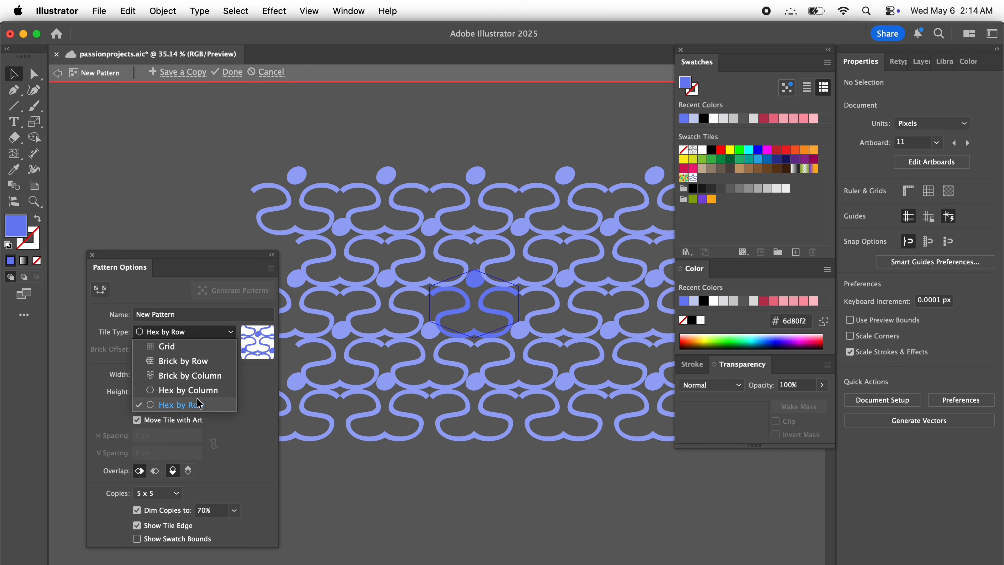
click(200, 392)
click(219, 334)
click(215, 404)
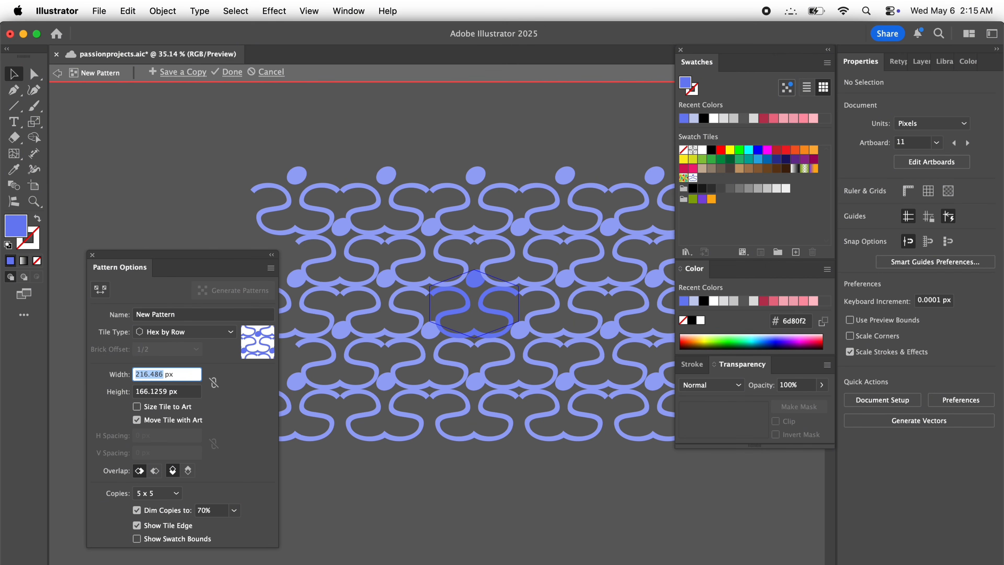
Step: Try a pattern tile width of 500 px with width and height unlinked, and undo it
key(Return)
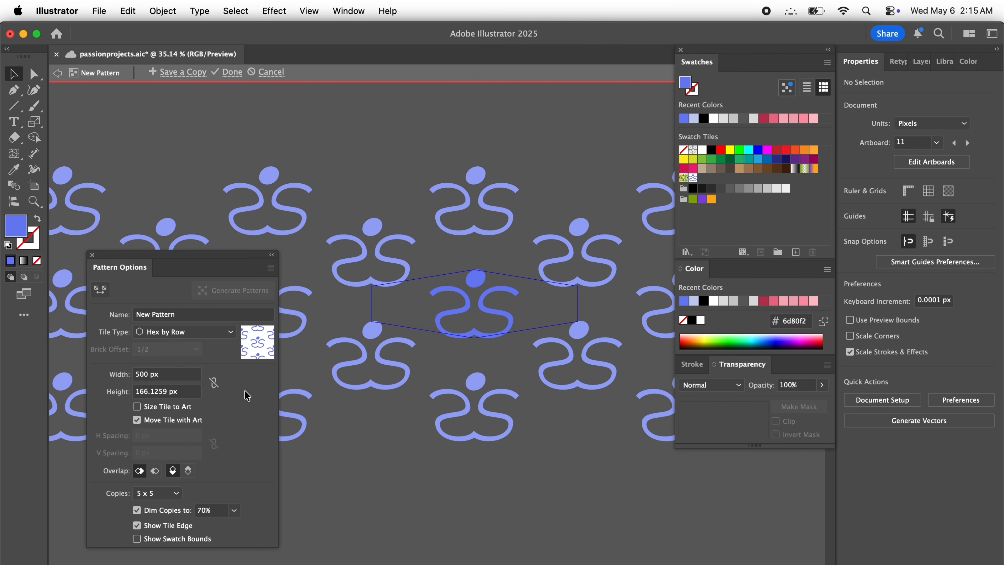
scroll(381, 359, down, 5)
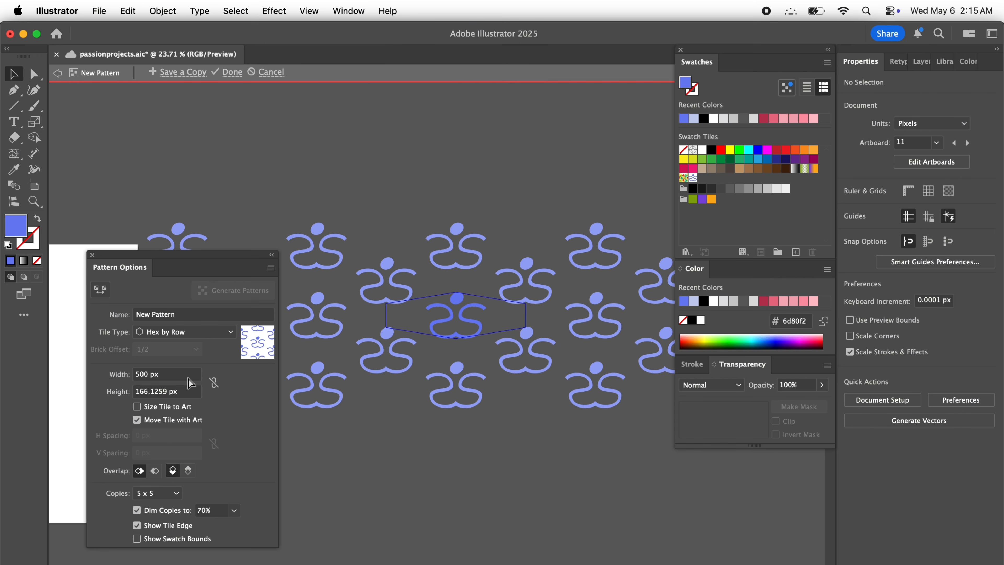
key(super+z)
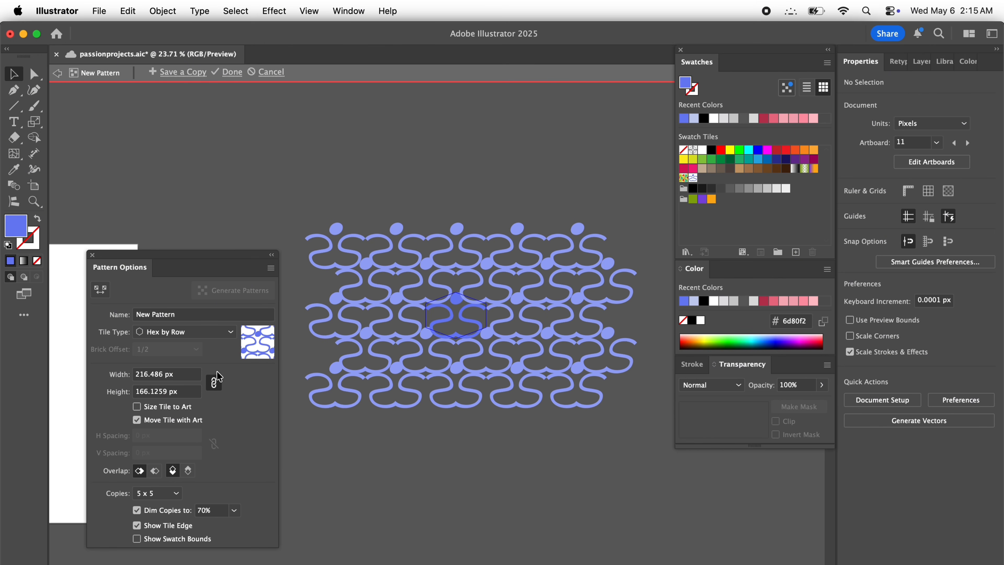
Step: Set the pattern tile's width to 355 px with linked proportions and rotate the logo inside the tile counter-clockwise
key(Return)
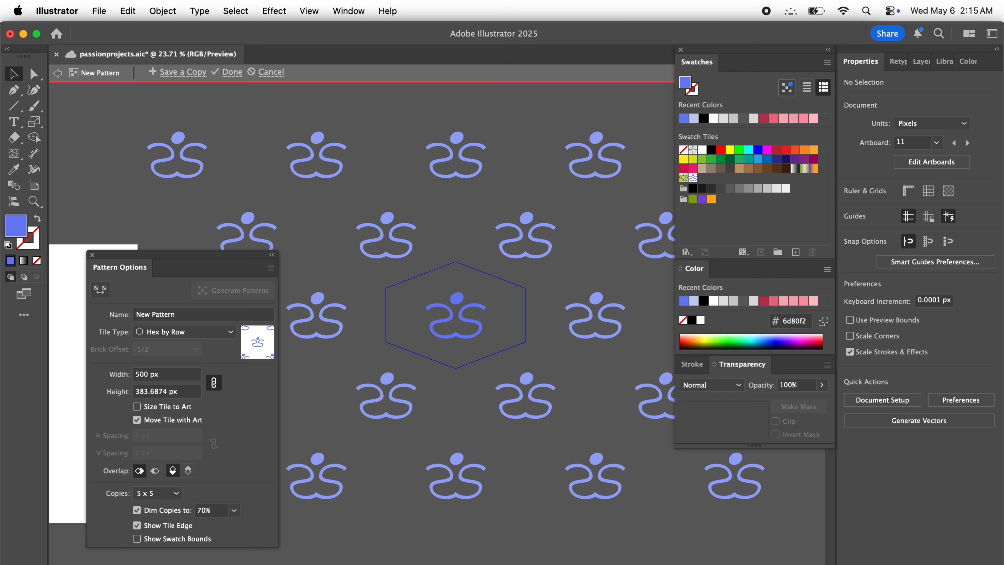
text(355)
key(Return)
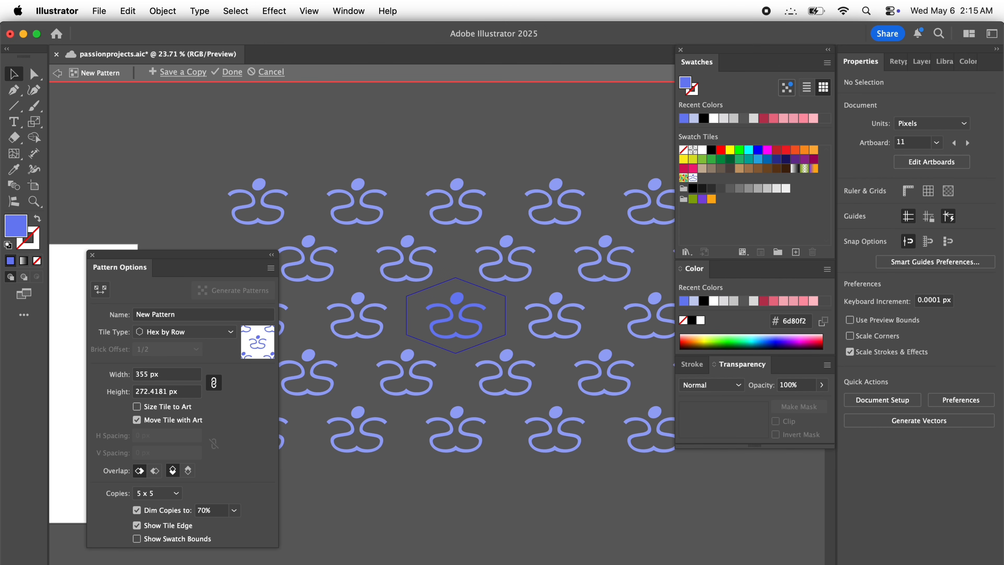
scroll(388, 328, up, 5)
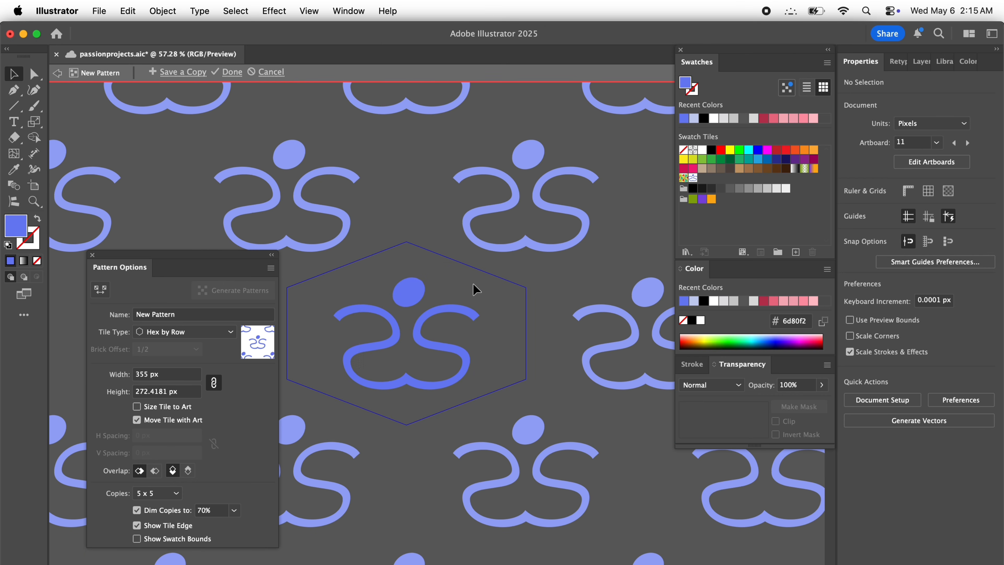
click(371, 383)
drag(487, 273, 466, 239)
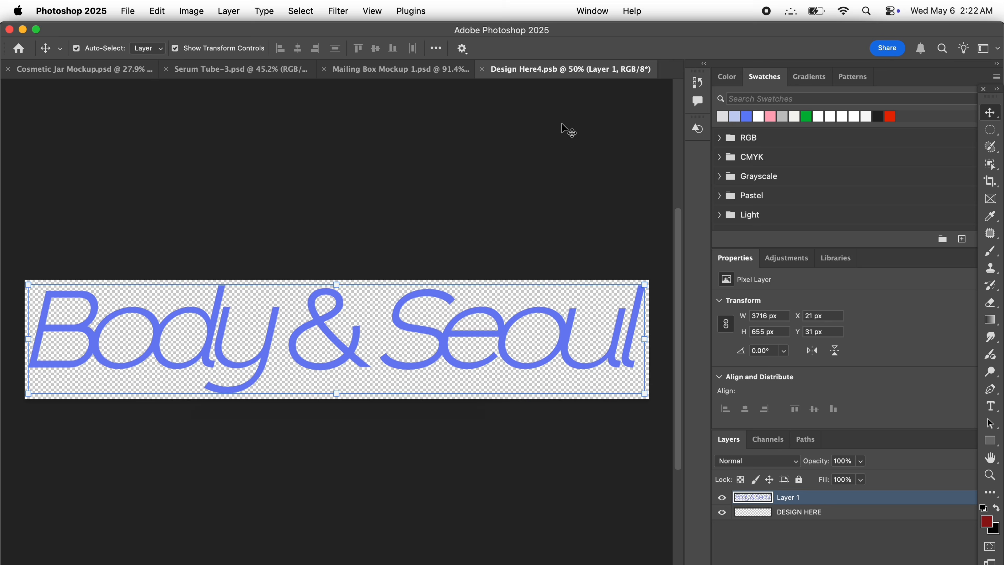
Step: Nudge the Body & Seoul wordmark slightly upward in Design Here4.psb and return to Mailing Box Mockup 1.psd
scroll(303, 332, up, 5)
drag(303, 337, 298, 329)
click(397, 69)
scroll(505, 388, down, 2)
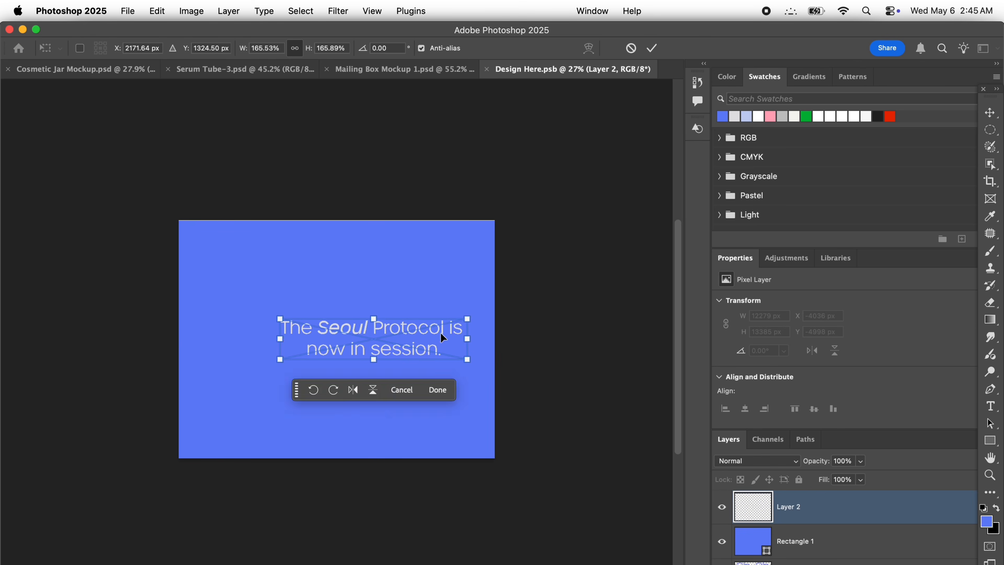
Step: Move the tagline "The Seoul Protocol is now in session." to the upper part of the blue rectangle in Design Here.psb and save the file
drag(441, 332, 377, 296)
key(Return)
click(798, 534)
click(798, 517)
key(super+t)
key(Return)
key(super+s)
key(ctrl+shift+Tab)
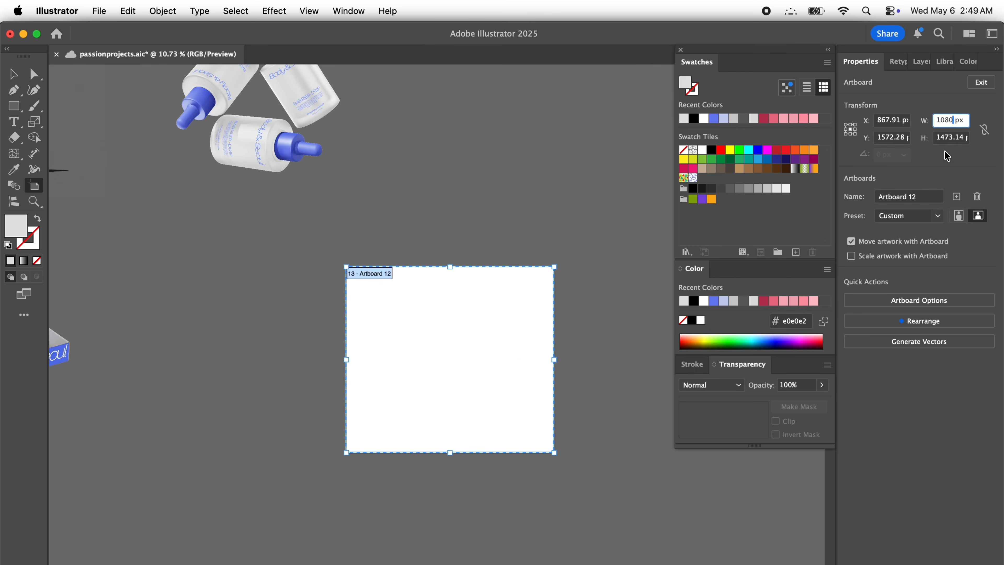
Step: Set the width of Artboard 12 in Illustrator to 1080 px and leave artboard editing
key(Return)
click(14, 74)
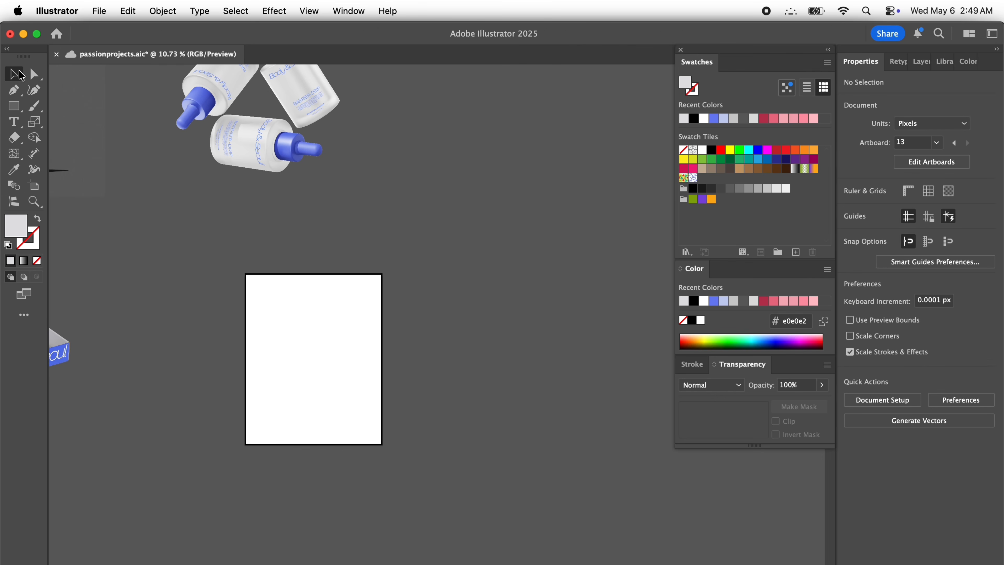
scroll(155, 146, left, 6)
scroll(154, 145, up, 2)
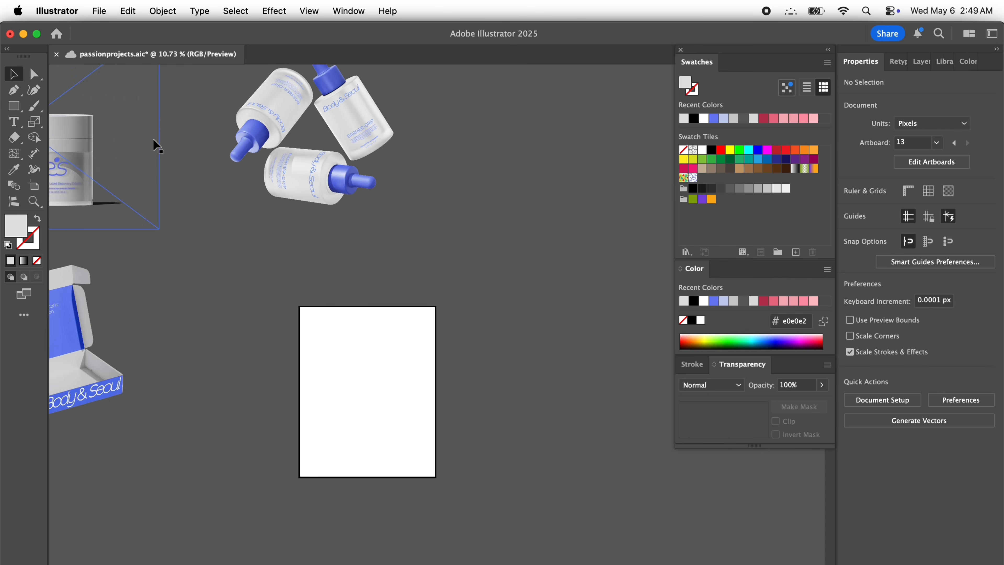
Step: Outline the left side flap of the open mailing box's lid with the Pen tool
scroll(215, 345, up, 5)
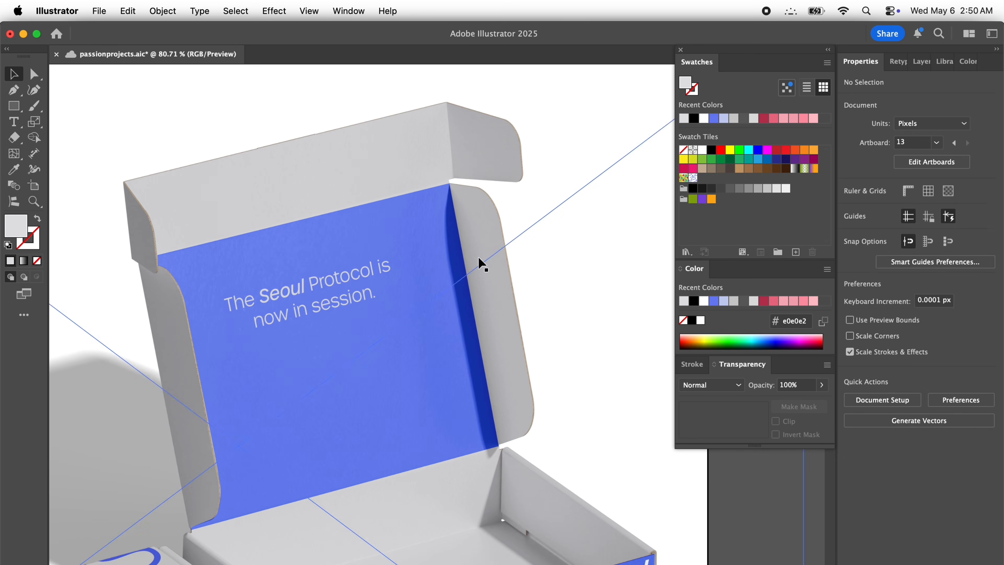
scroll(217, 220, up, 3)
key(p)
scroll(460, 275, down, 4)
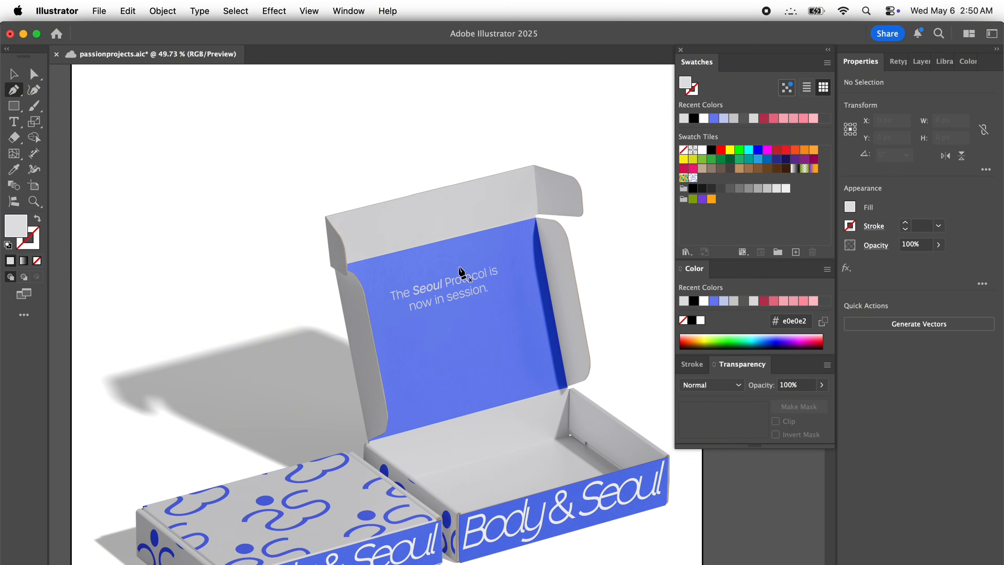
scroll(327, 337, up, 5)
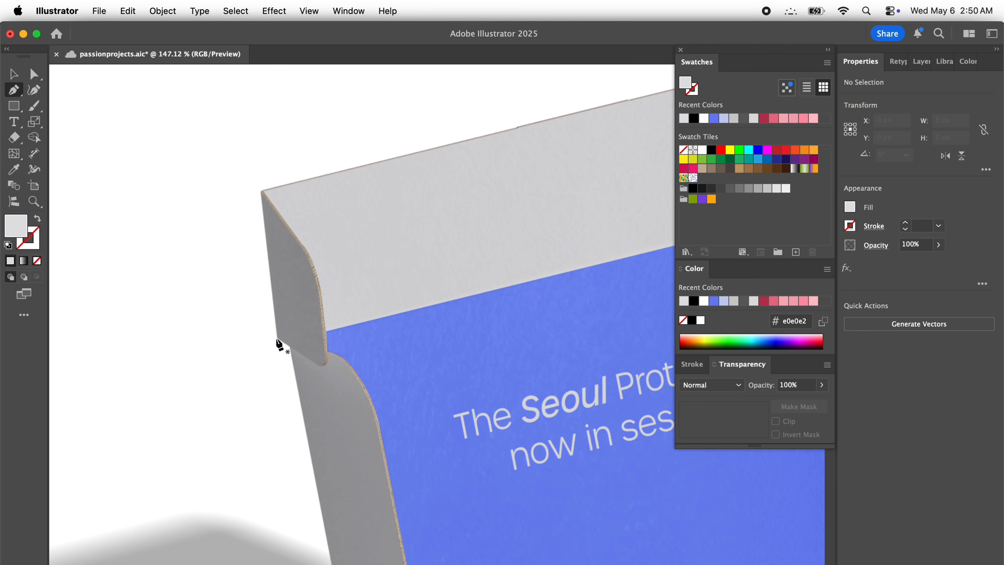
scroll(277, 340, up, 3)
click(202, 329)
click(263, 366)
click(251, 233)
click(183, 136)
scroll(184, 141, right, 2)
key(v)
Step: Reshape the flap outline with the Curvature tool to follow the cardboard's curved edge and nudge it into place
scroll(175, 155, up, 5)
click(34, 90)
drag(174, 244, 145, 195)
click(238, 323)
scroll(146, 196, down, 3)
drag(230, 382, 237, 306)
click(248, 477)
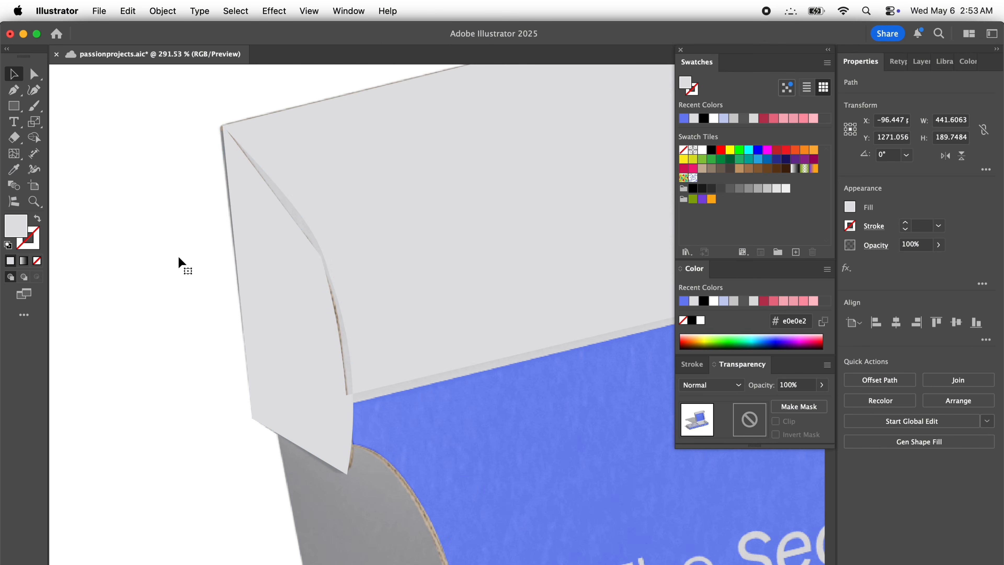
scroll(313, 195, up, 3)
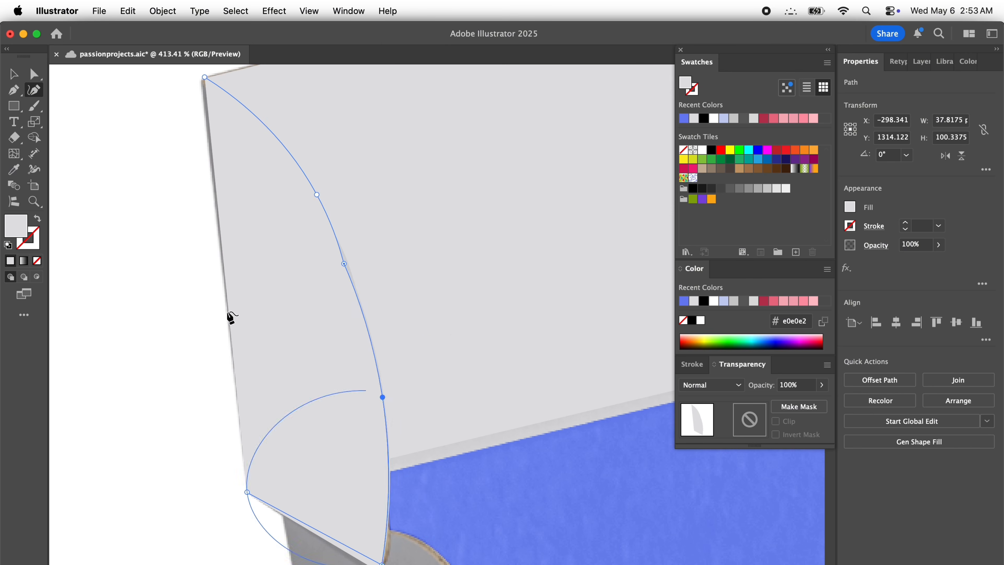
scroll(386, 399, up, 2)
click(14, 74)
drag(240, 366, 252, 359)
Step: Select the traced side flap and lid panel shapes together and fill them with the recently used brand blue
scroll(292, 289, down, 6)
click(477, 209)
scroll(370, 224, up, 2)
click(147, 257)
shift+click(369, 222)
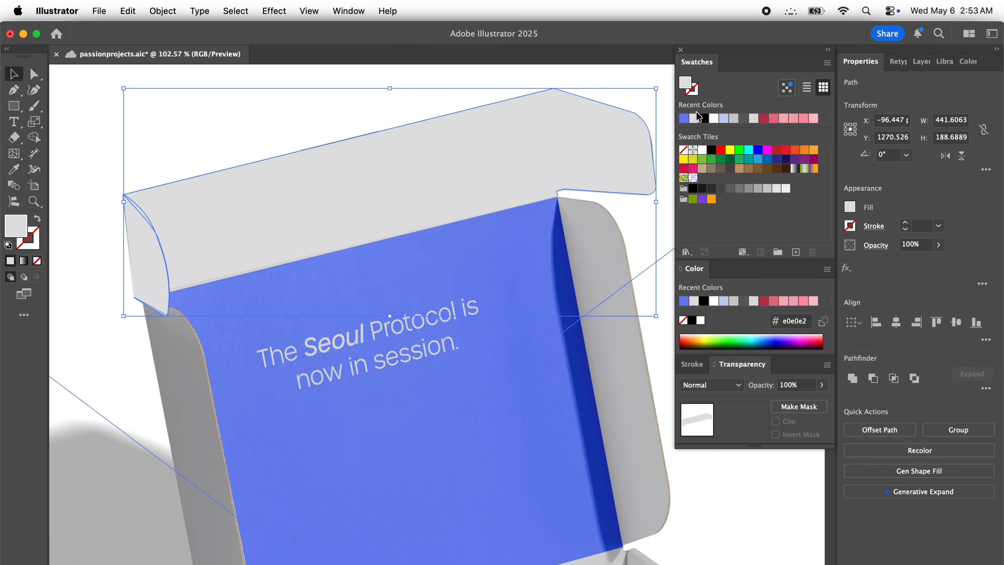
click(684, 301)
Step: Try several blending modes on the blue lid shapes so they merge with the cardboard's shading
click(348, 11)
click(739, 385)
click(739, 385)
click(708, 426)
scroll(595, 139, up, 3)
click(739, 385)
click(709, 441)
click(739, 386)
click(708, 125)
scroll(646, 235, down, 5)
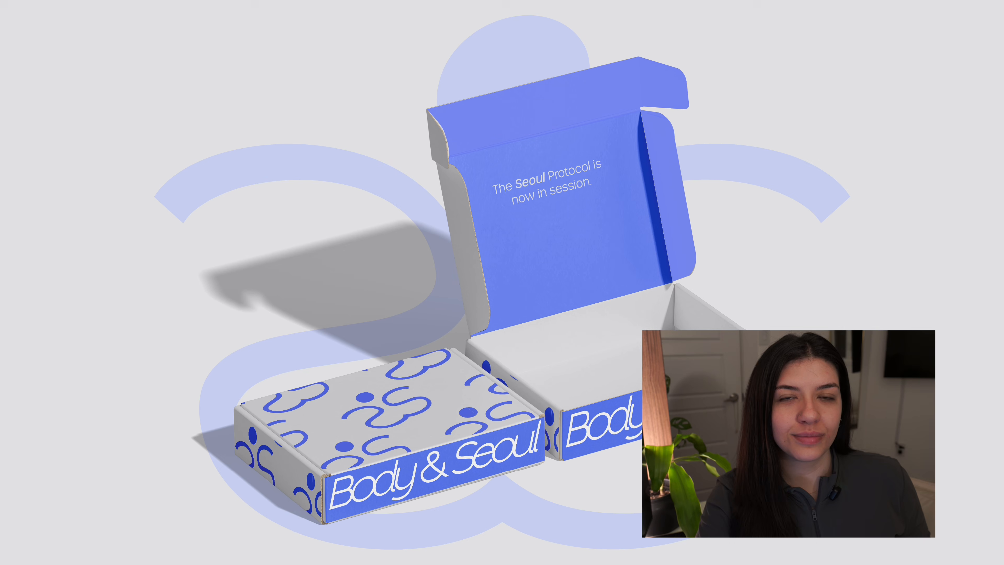